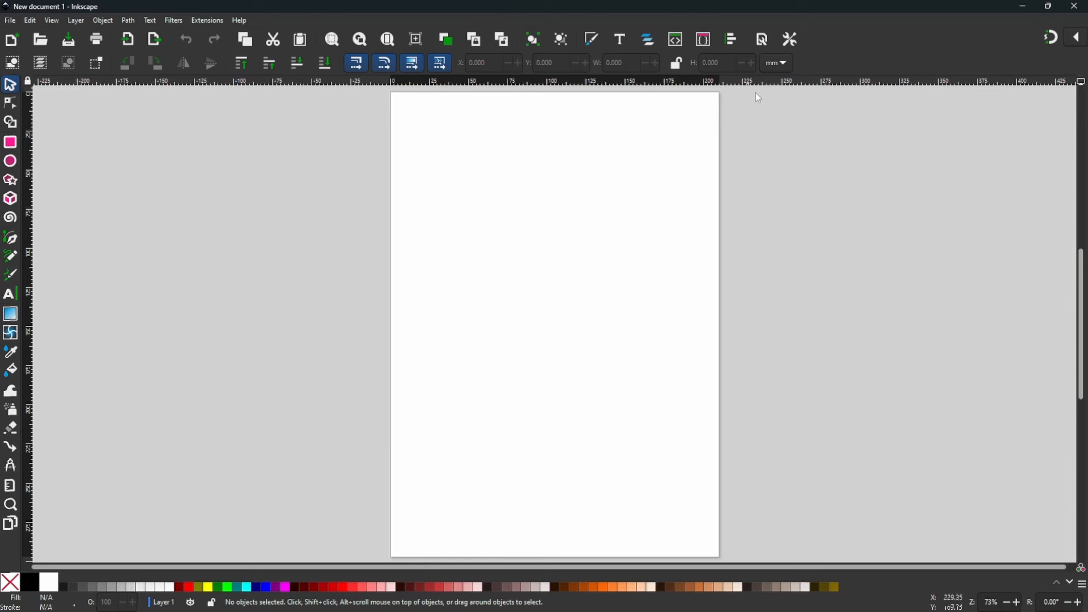
Change the A4 page to landscape orientation and fit the whole page in the view
click(764, 41)
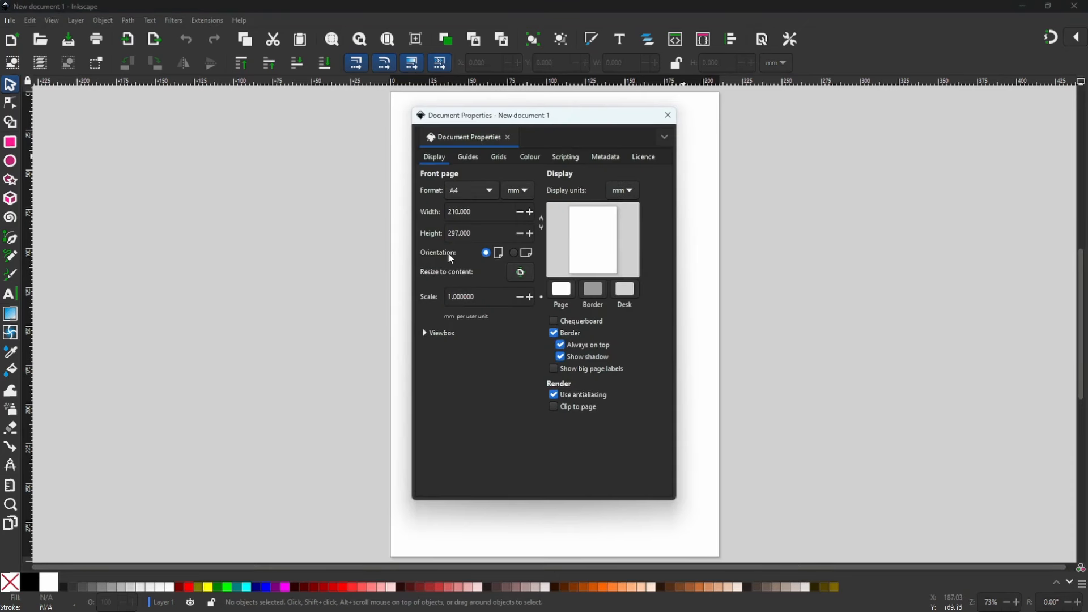
click(515, 253)
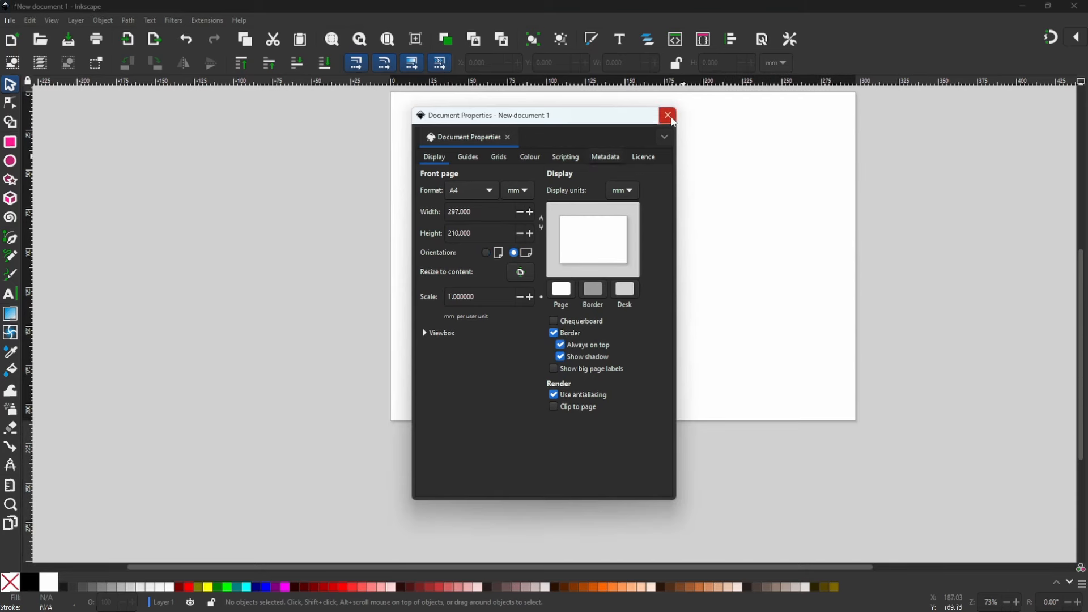
click(668, 115)
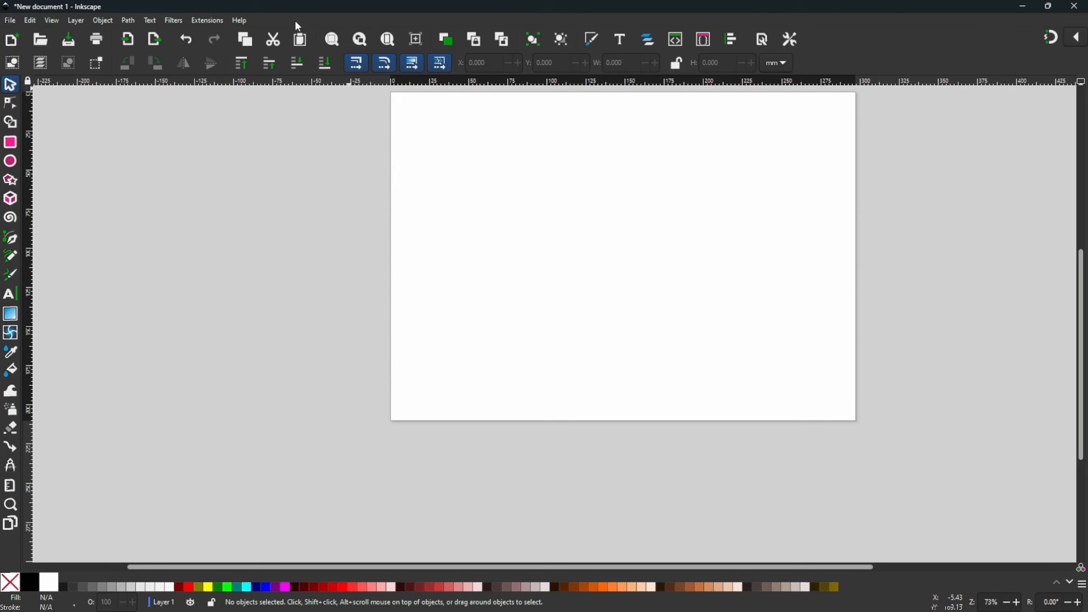
click(388, 41)
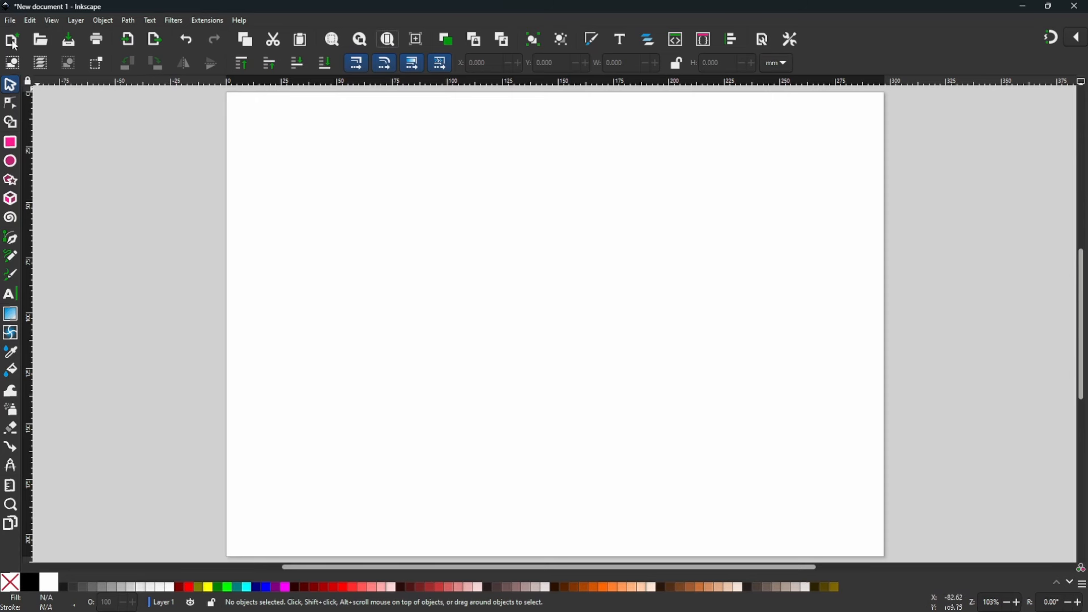
Import beach-3976573_1280.jpg as an embedded image and scale it down to about 300 mm wide to match the page width
click(11, 21)
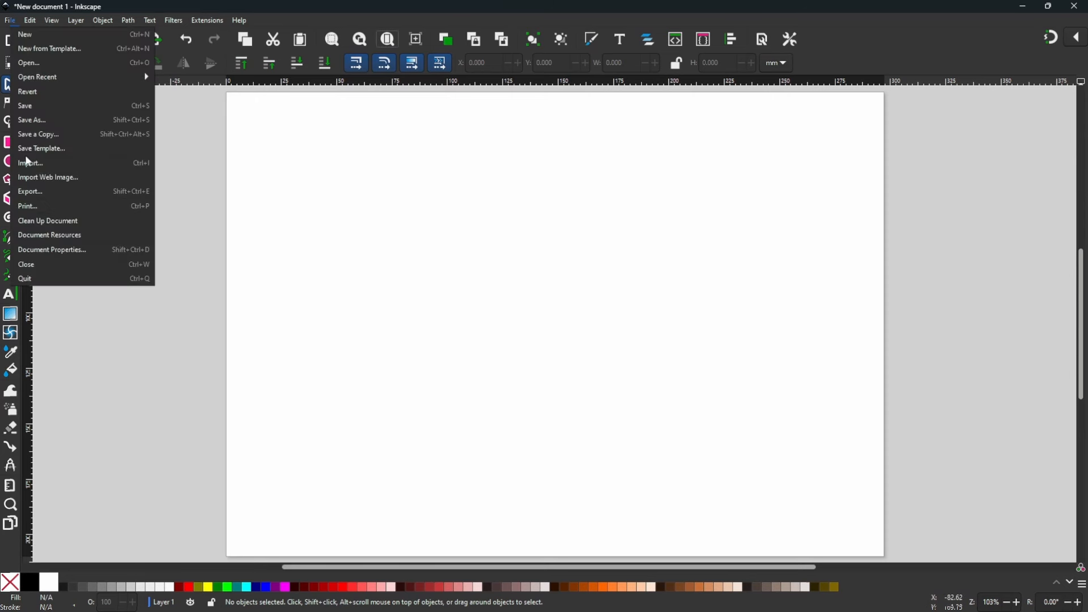
click(31, 168)
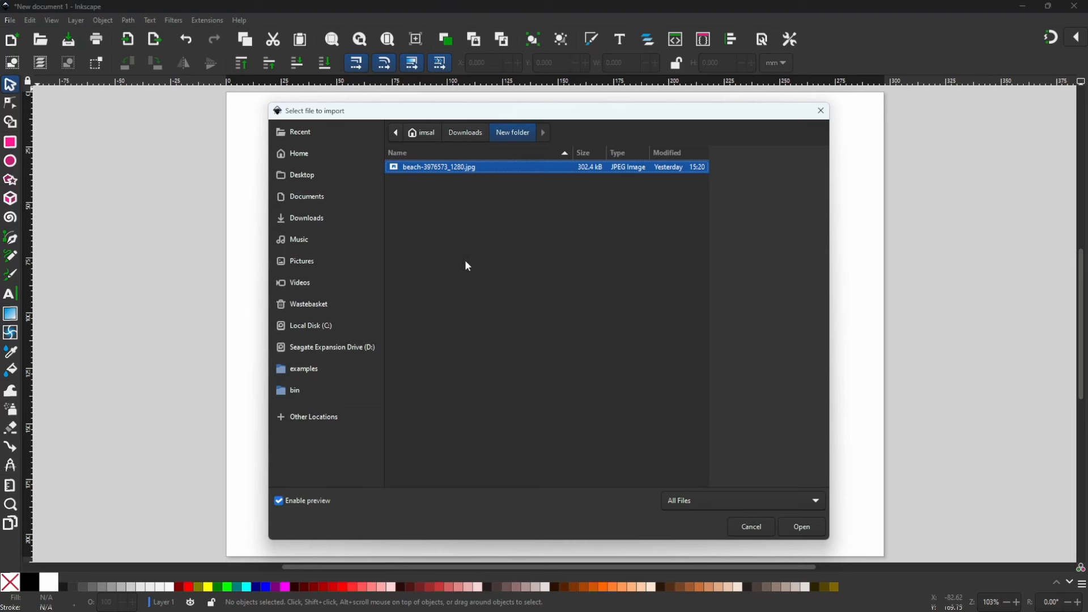
double_click(428, 168)
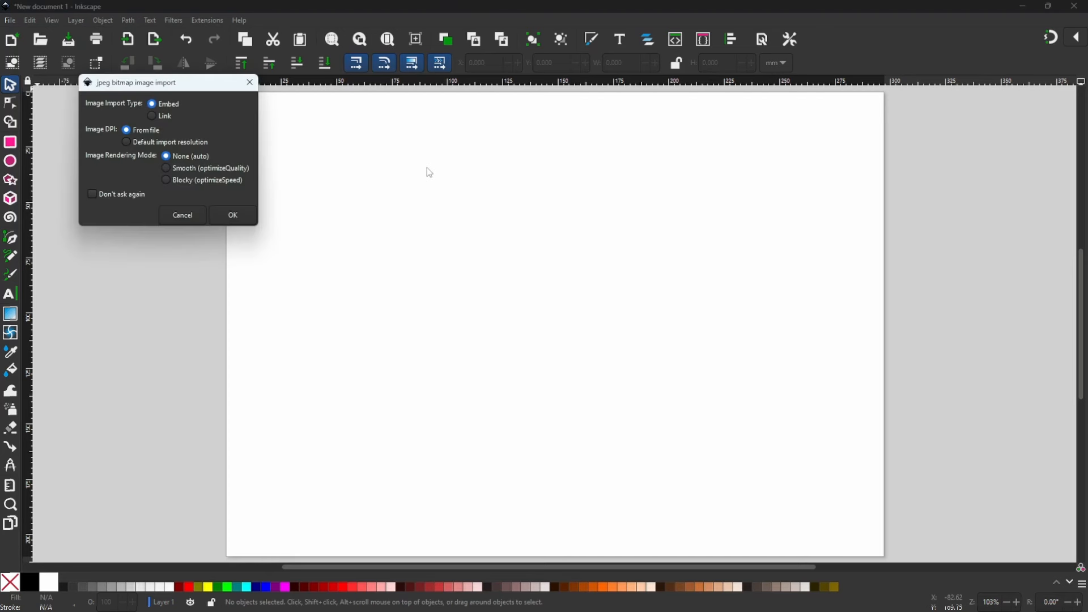
click(237, 214)
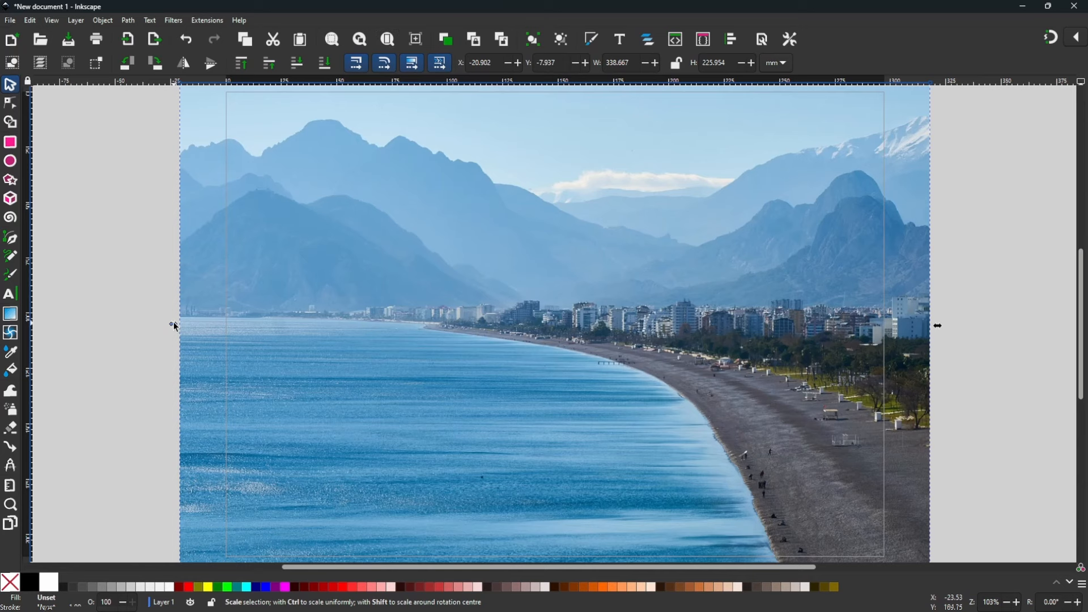
drag(174, 326, 219, 322)
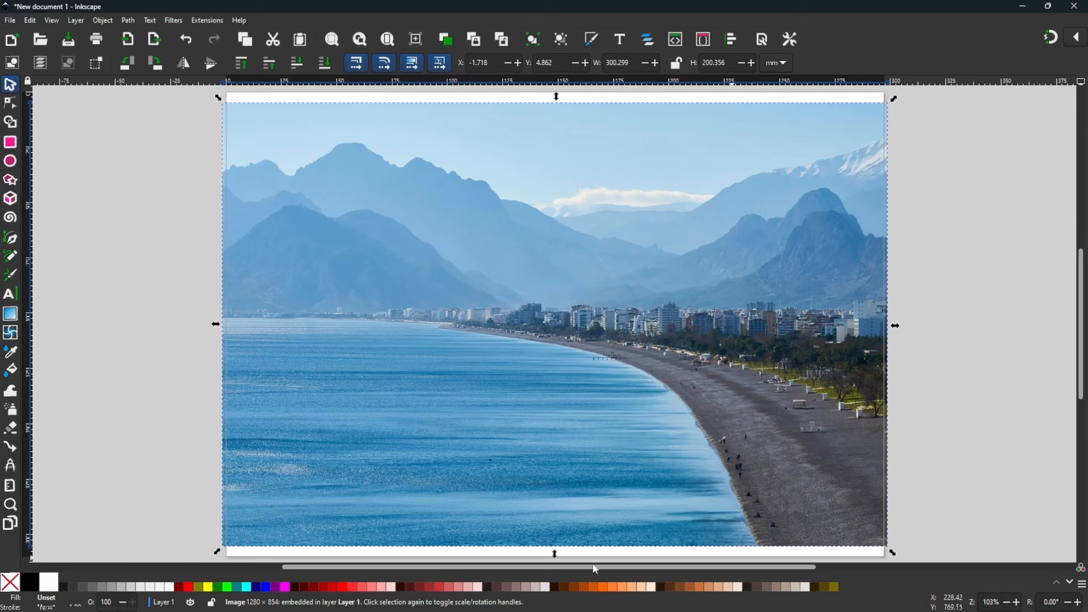
Trace the sea with the Pen tool as a closed path along the horizon and shoreline, and fill it blue
click(11, 240)
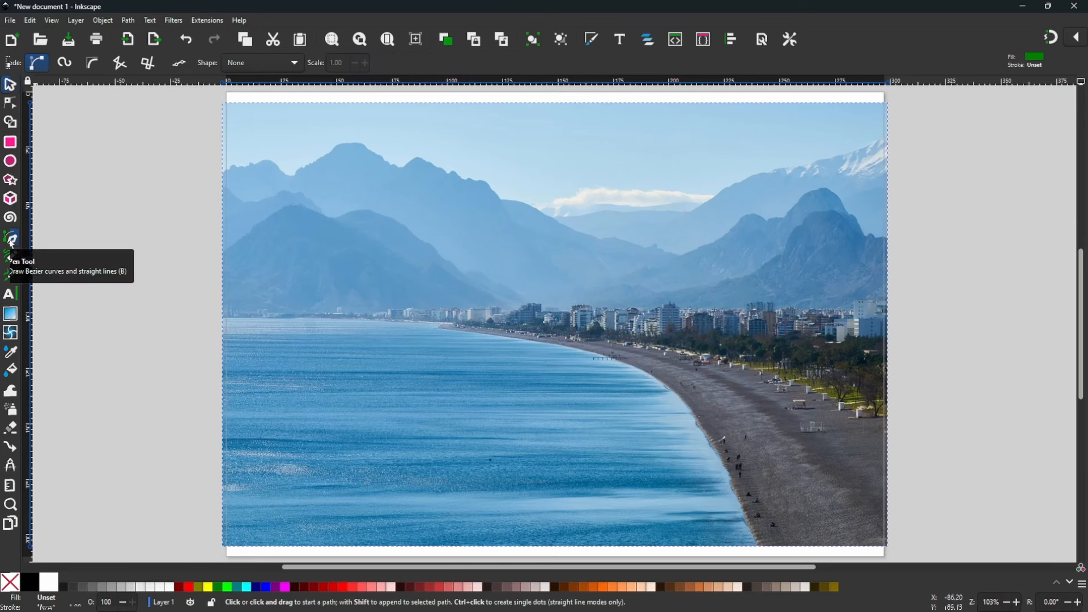
click(210, 318)
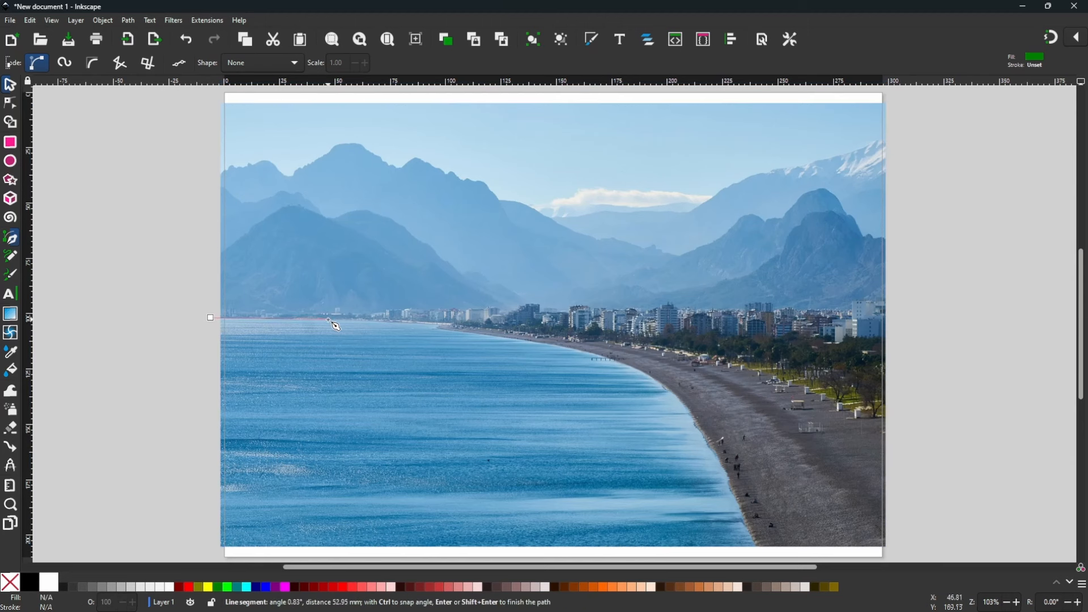
drag(329, 321, 346, 321)
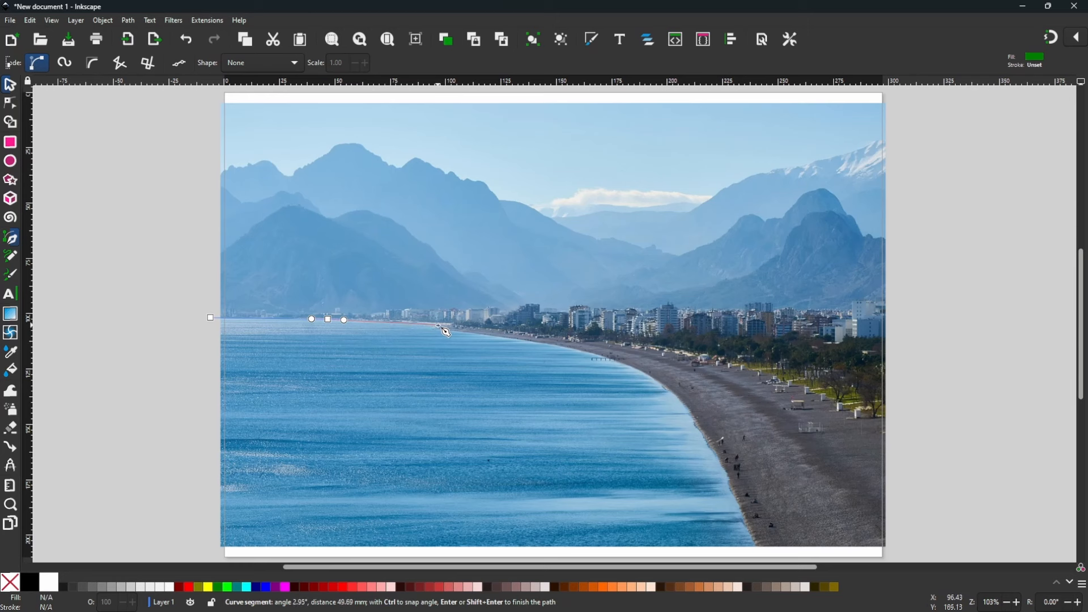
click(438, 327)
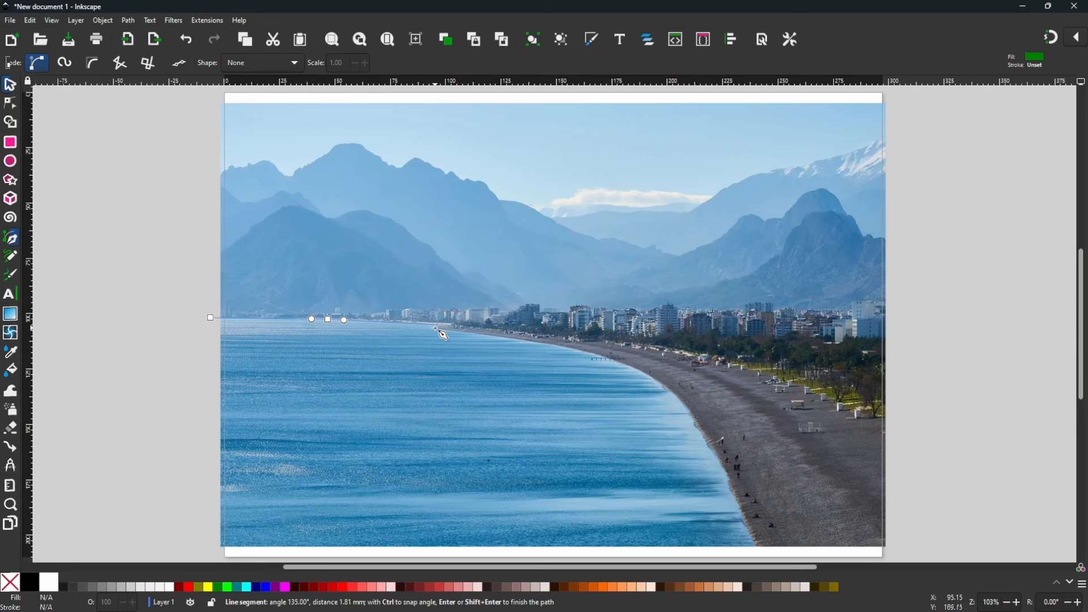
drag(436, 329, 437, 329)
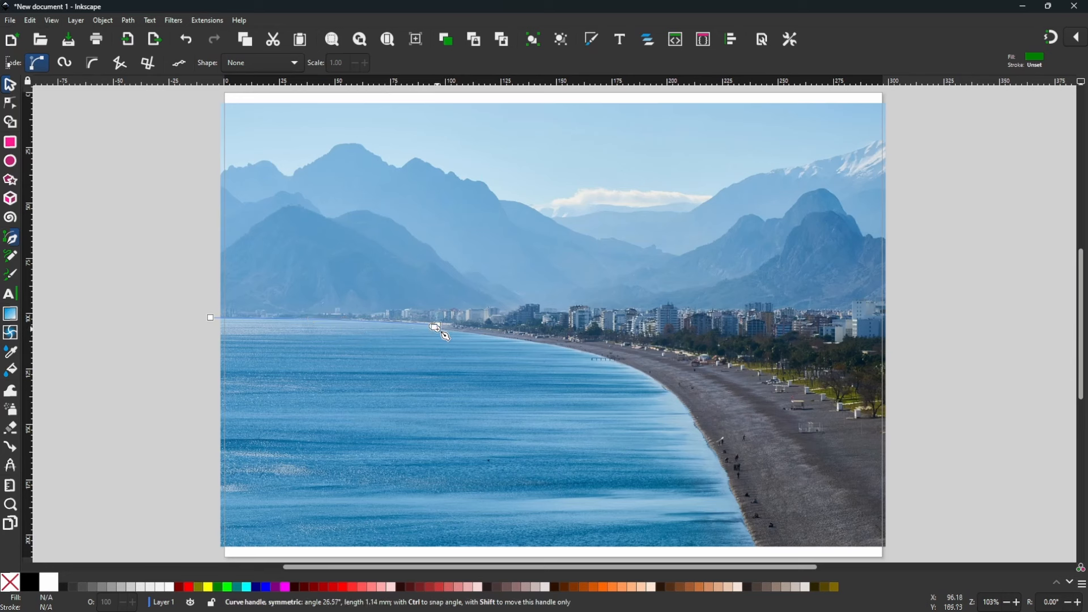
click(560, 345)
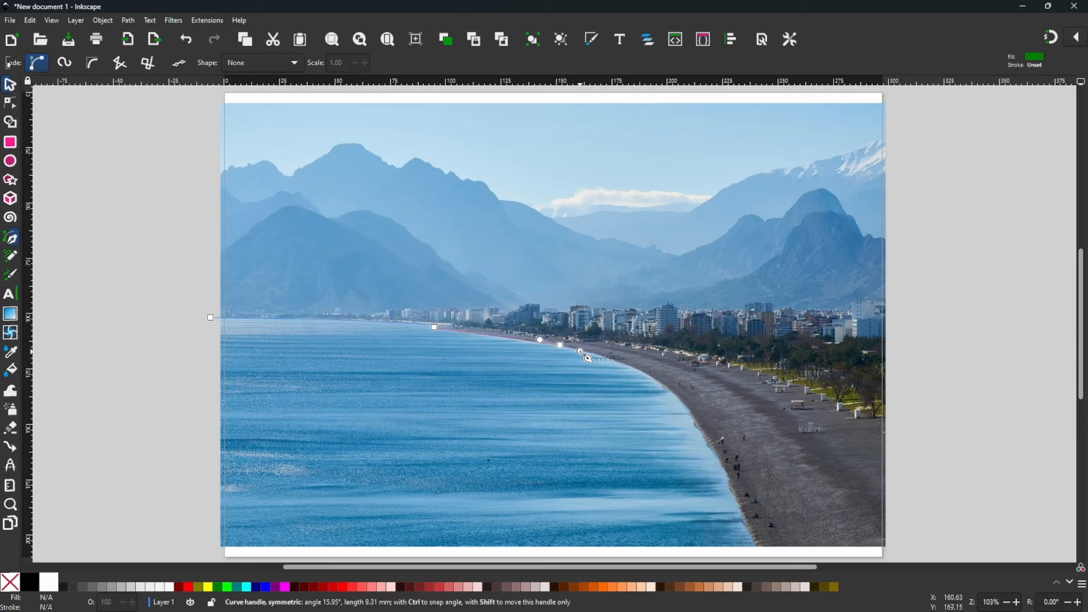
drag(692, 415, 721, 466)
click(761, 561)
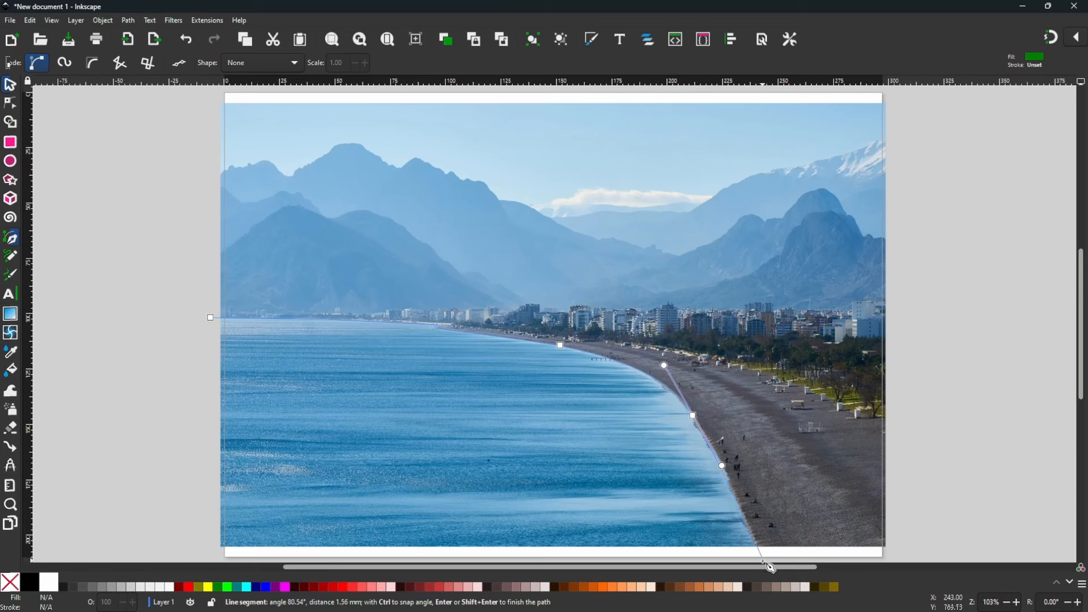
click(195, 562)
click(210, 318)
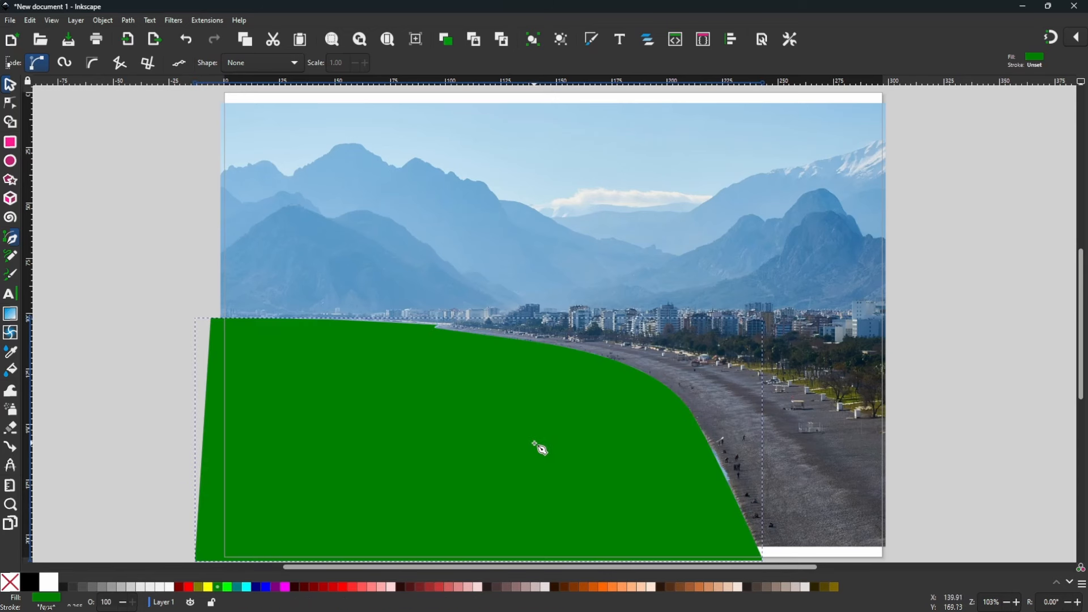
click(265, 586)
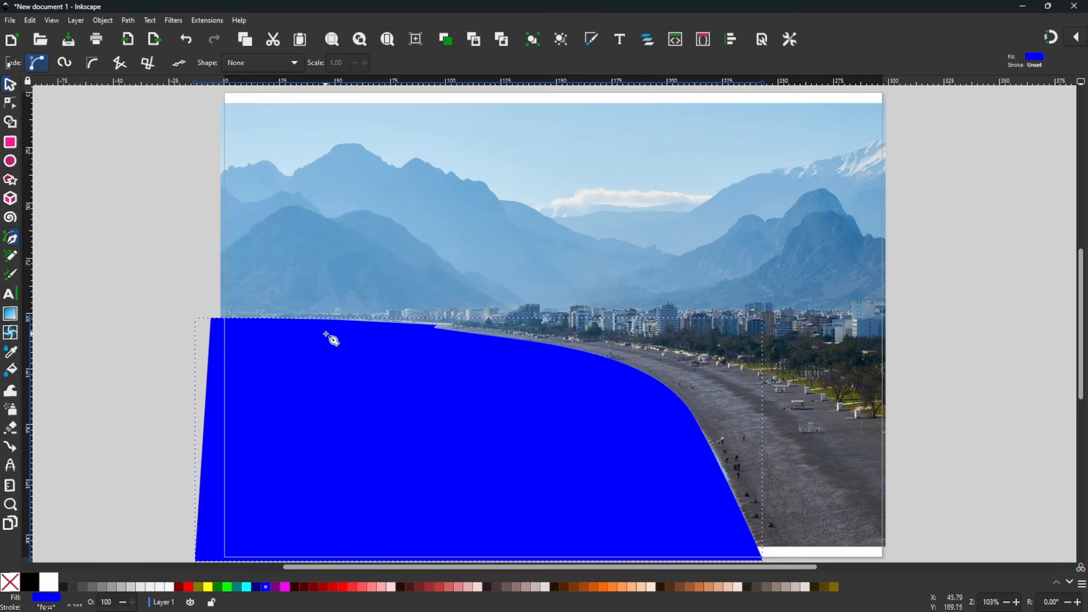
Trace the beach with a closed Pen path along its inland edge and around the page's lower edge, and fill it light peach
click(209, 318)
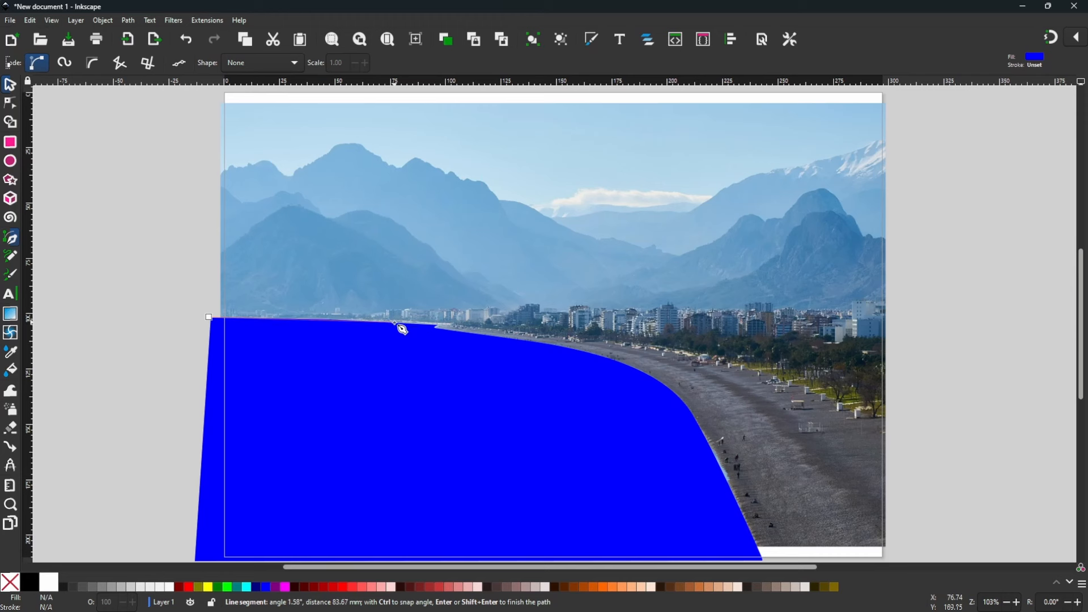
drag(392, 321, 420, 323)
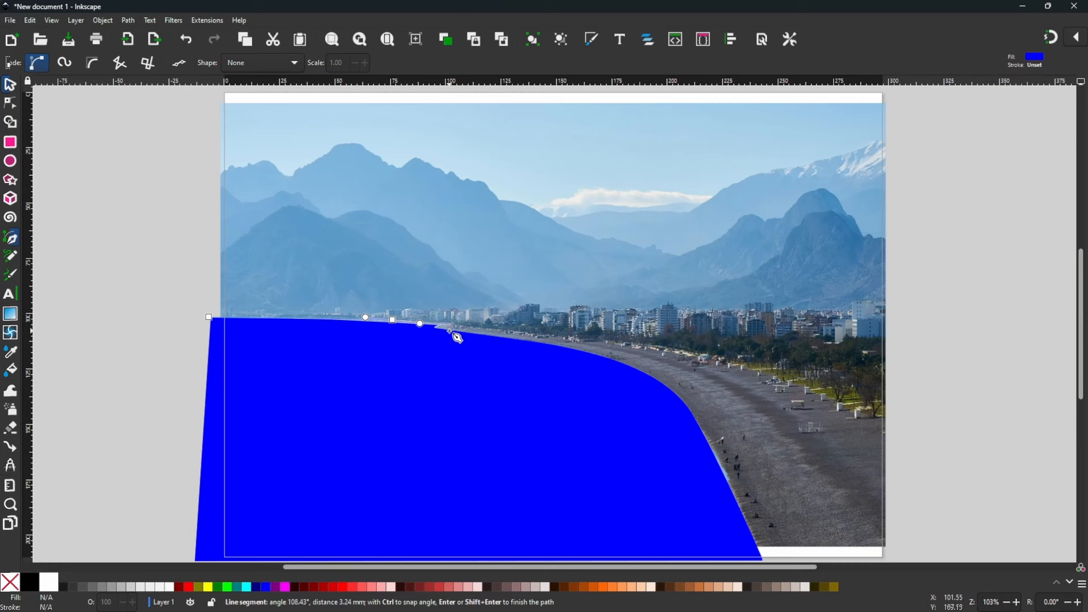
click(452, 327)
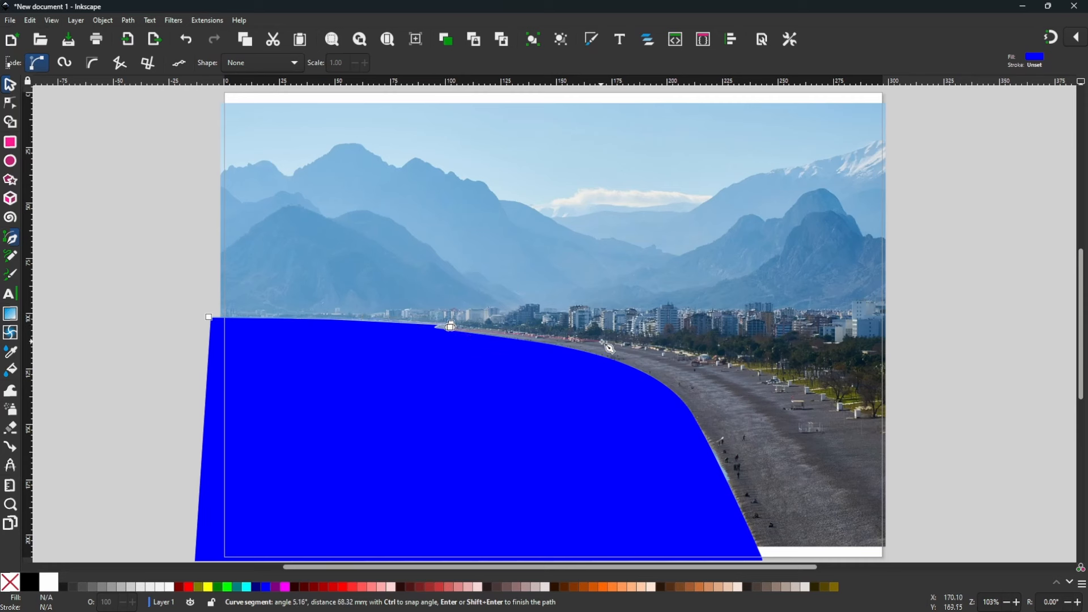
drag(602, 342, 617, 343)
drag(781, 377, 823, 400)
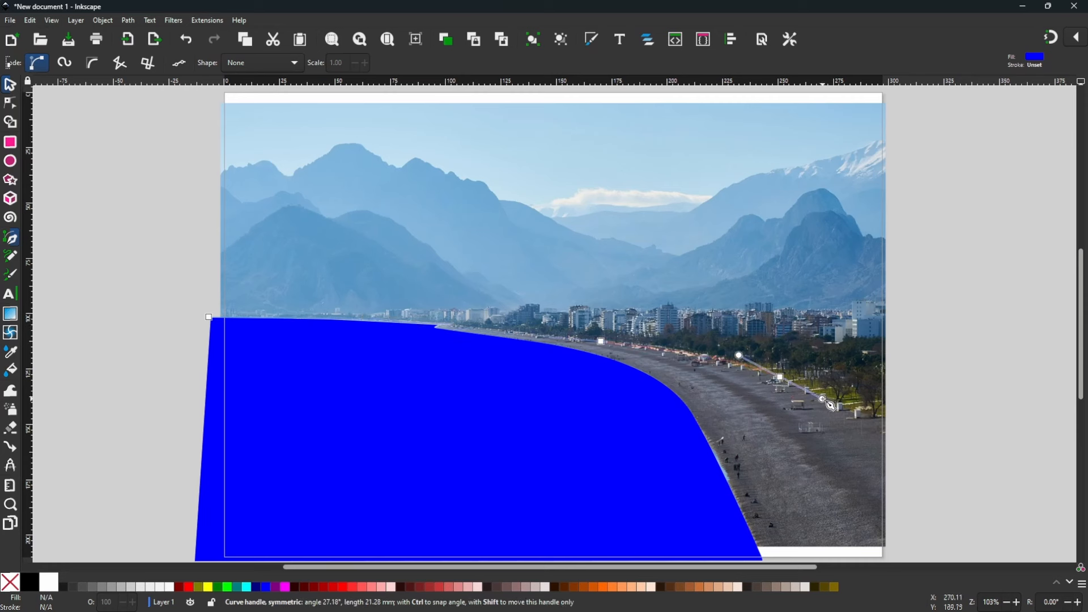
click(910, 428)
click(909, 561)
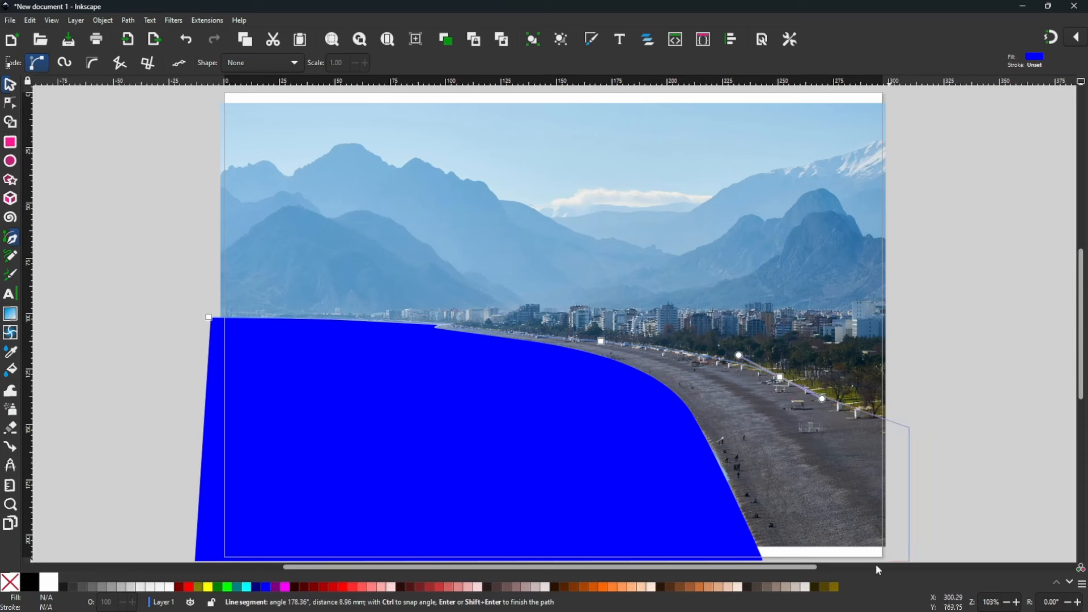
click(203, 562)
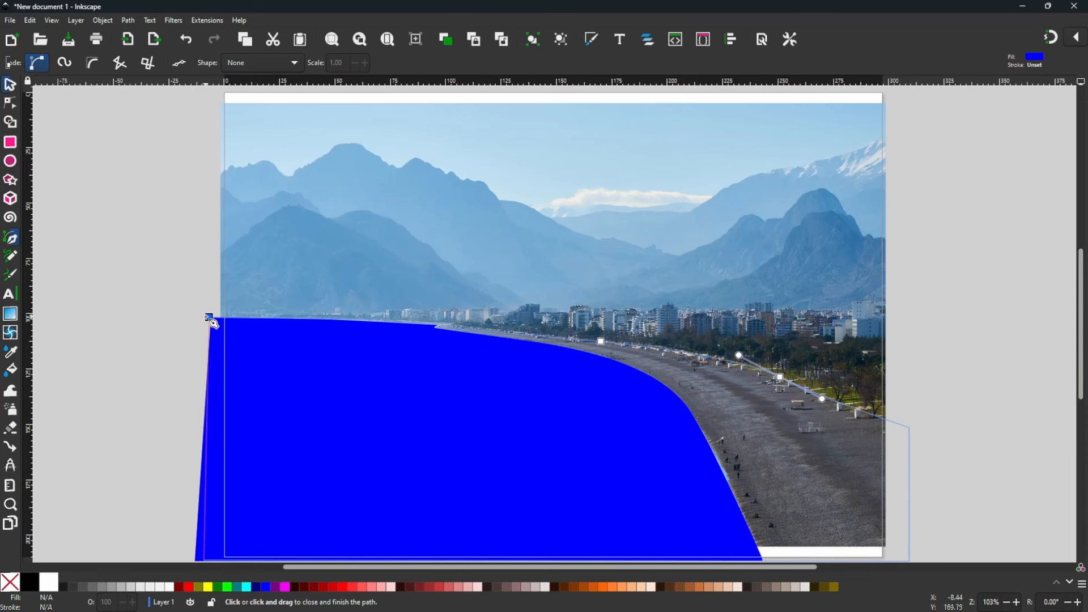
click(209, 319)
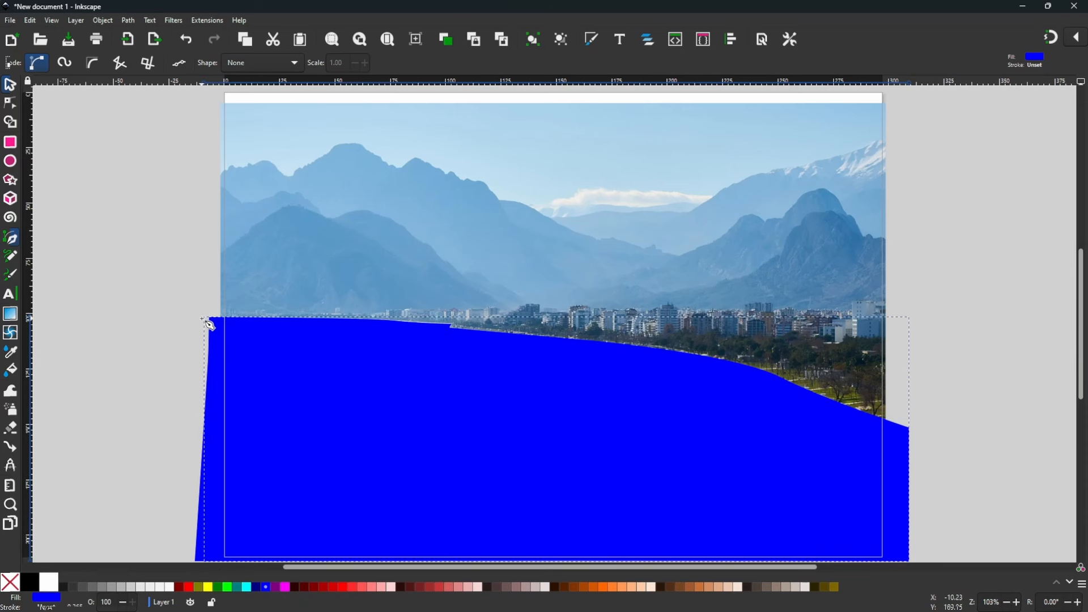
click(641, 588)
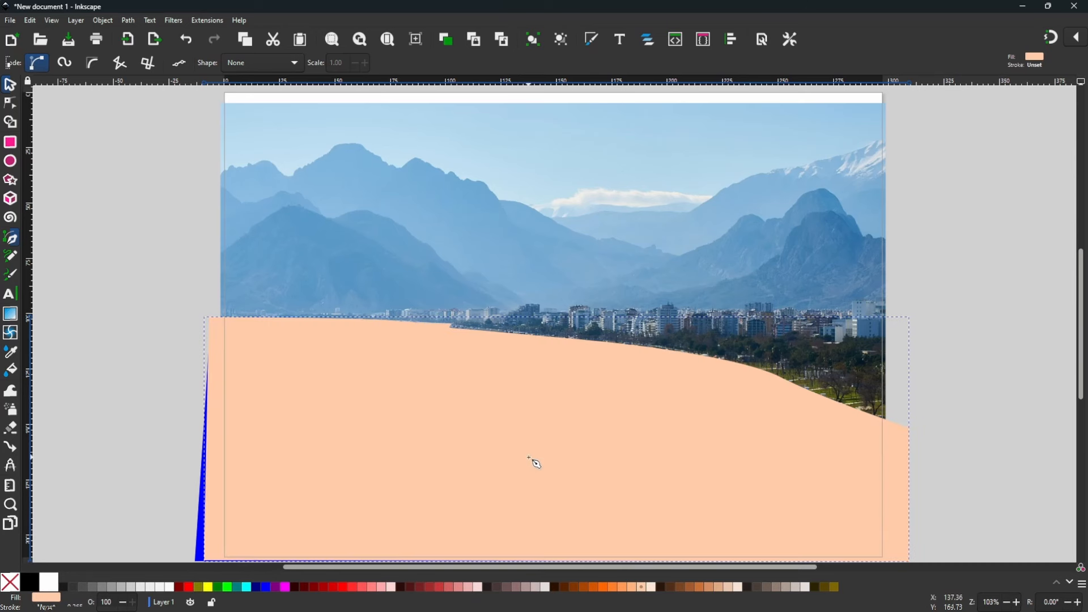
Restack the peach beach shape by lowering it two levels, raising it one level and sending it to the bottom
click(10, 85)
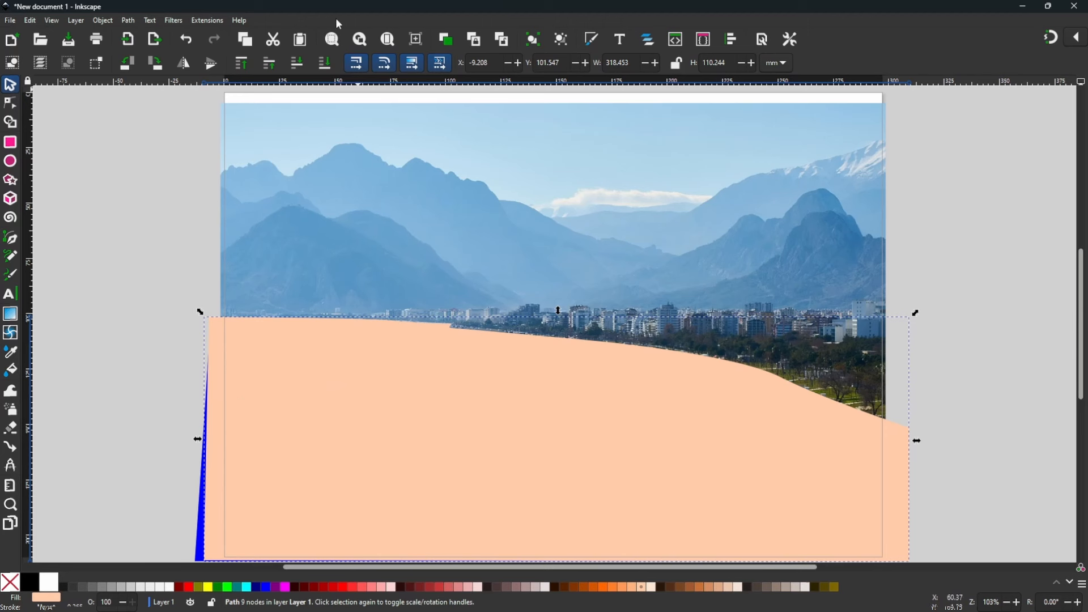
click(298, 64)
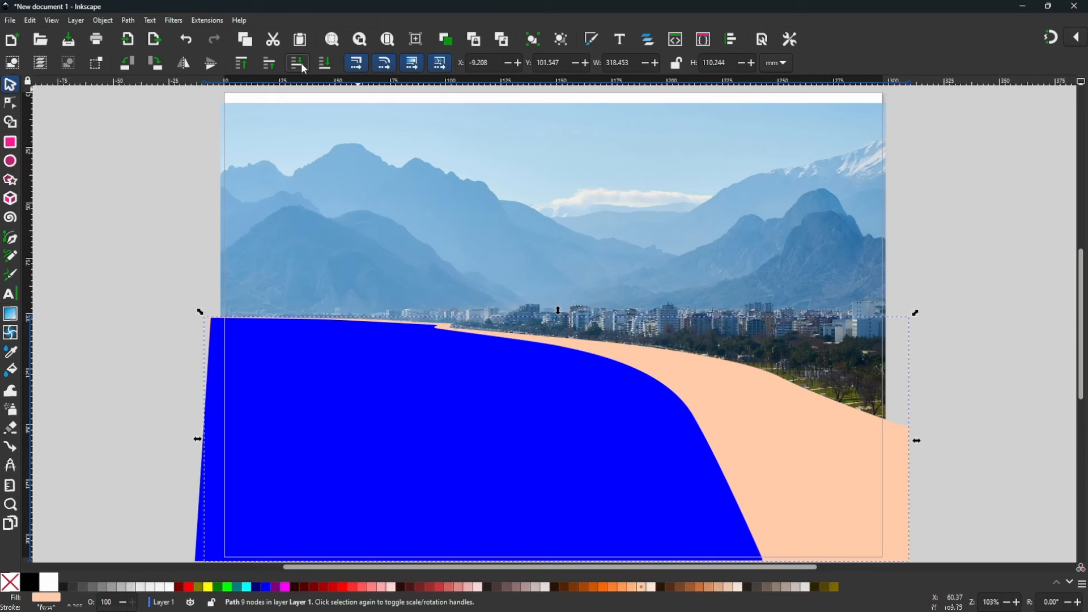
click(301, 62)
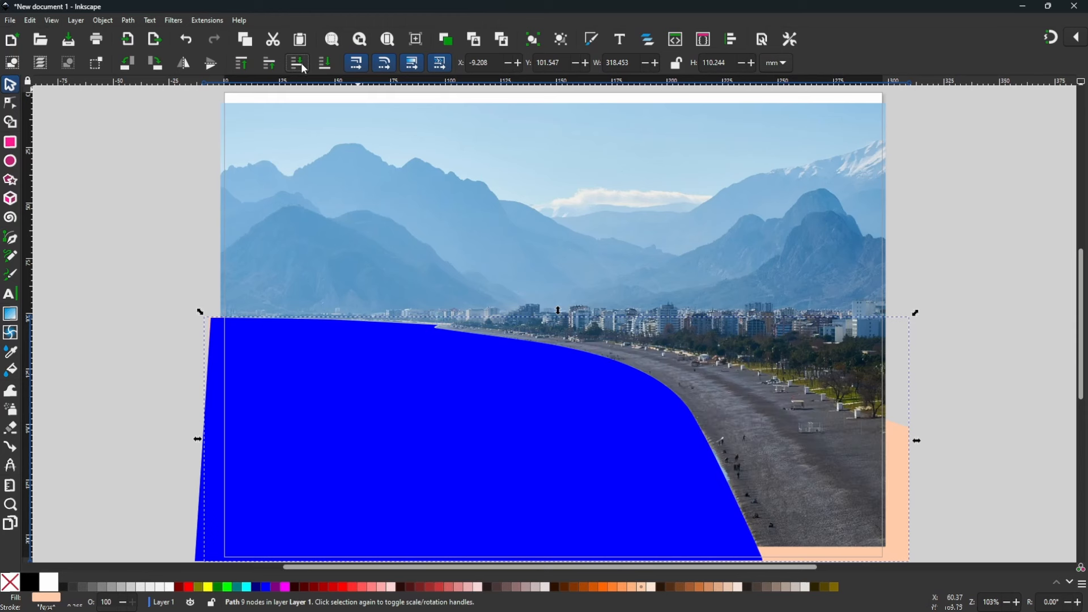
click(269, 63)
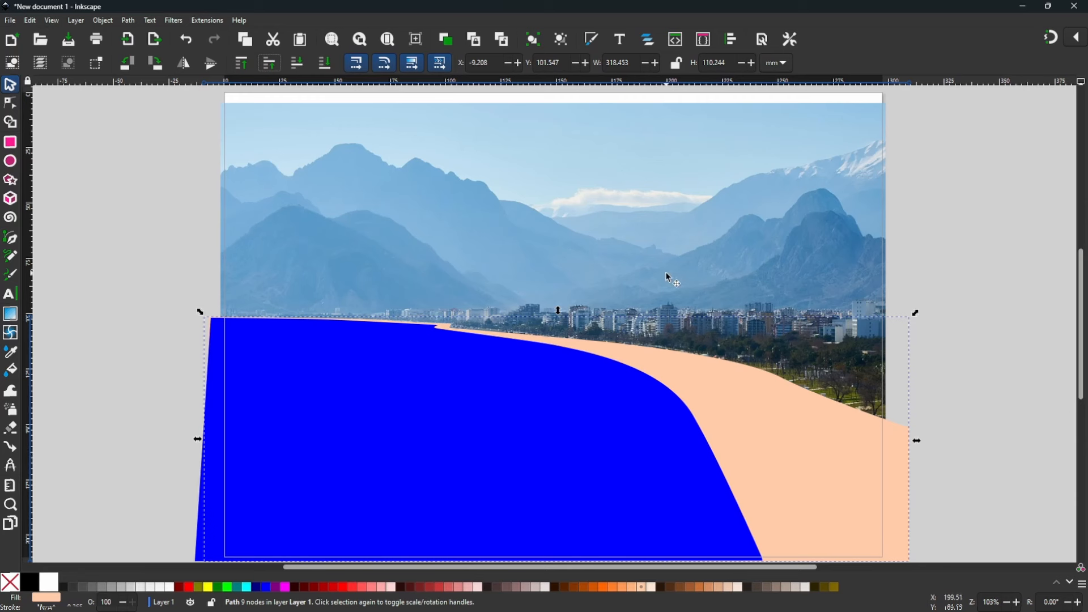
click(326, 66)
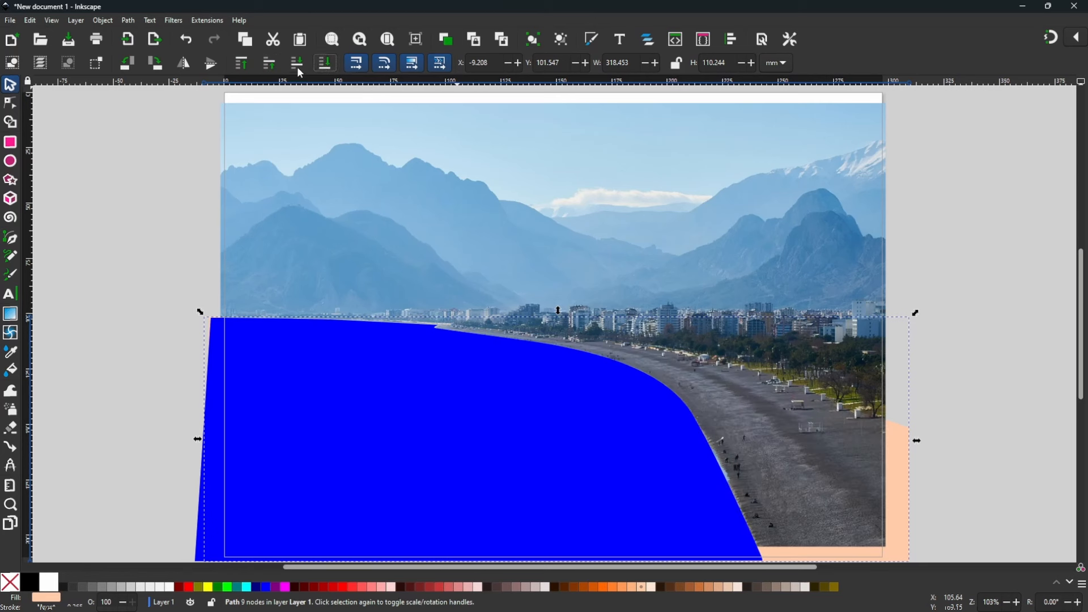
Add a new layer named Layer 2 and move Layer 1 above it in the layer order
click(648, 39)
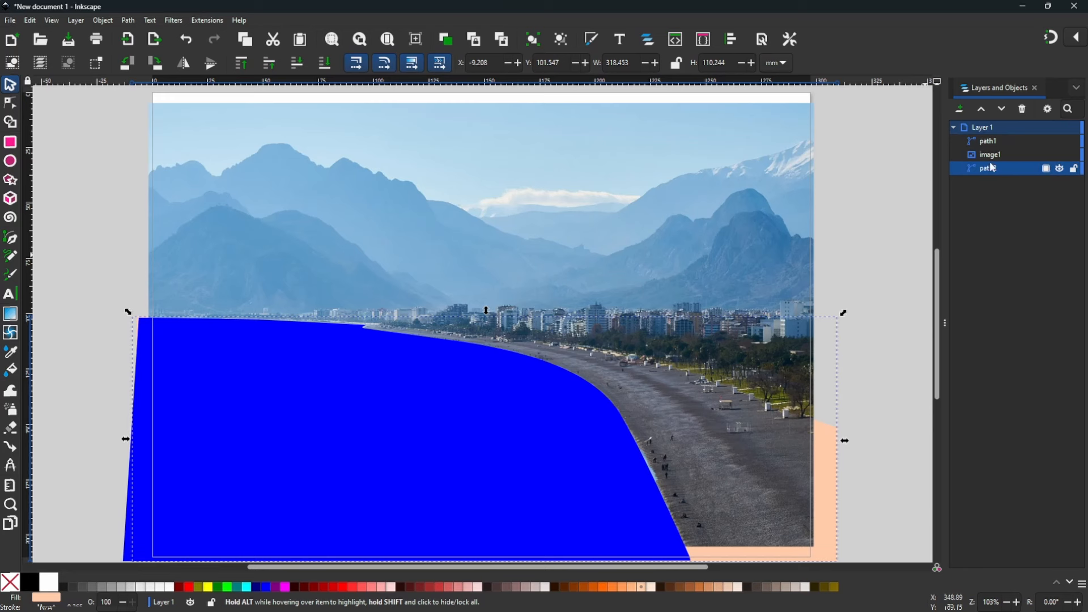
click(959, 110)
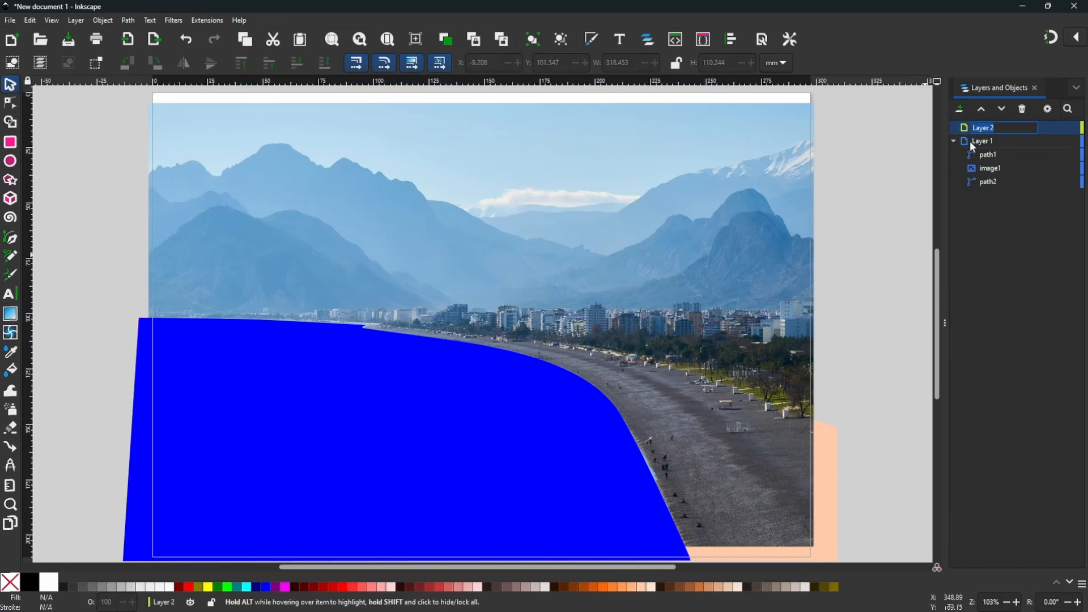
drag(981, 146, 984, 128)
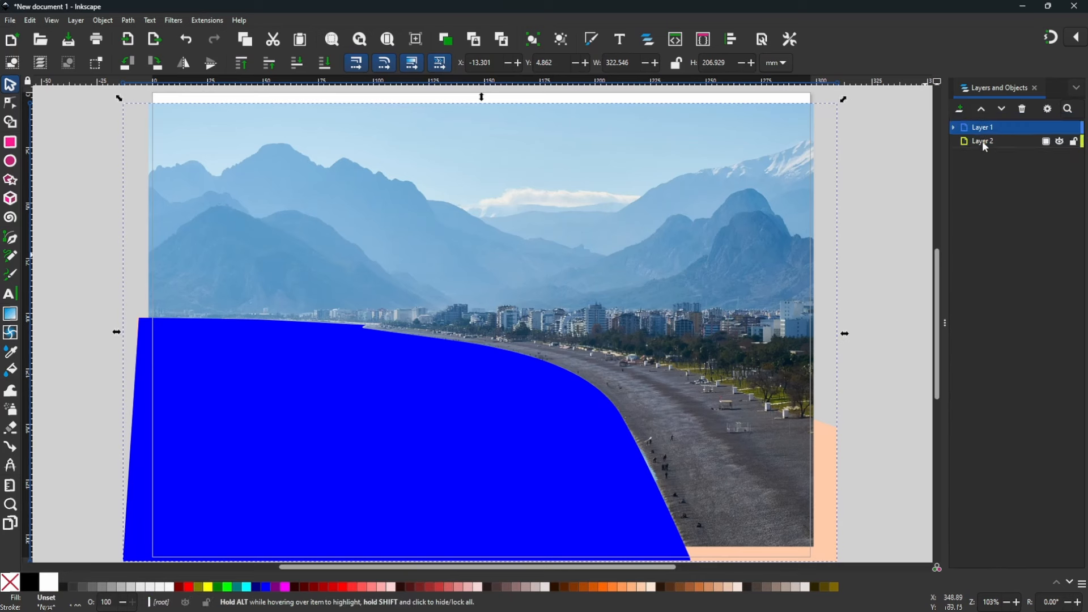
Rename Layer 2 as photo
click(982, 141)
click(981, 141)
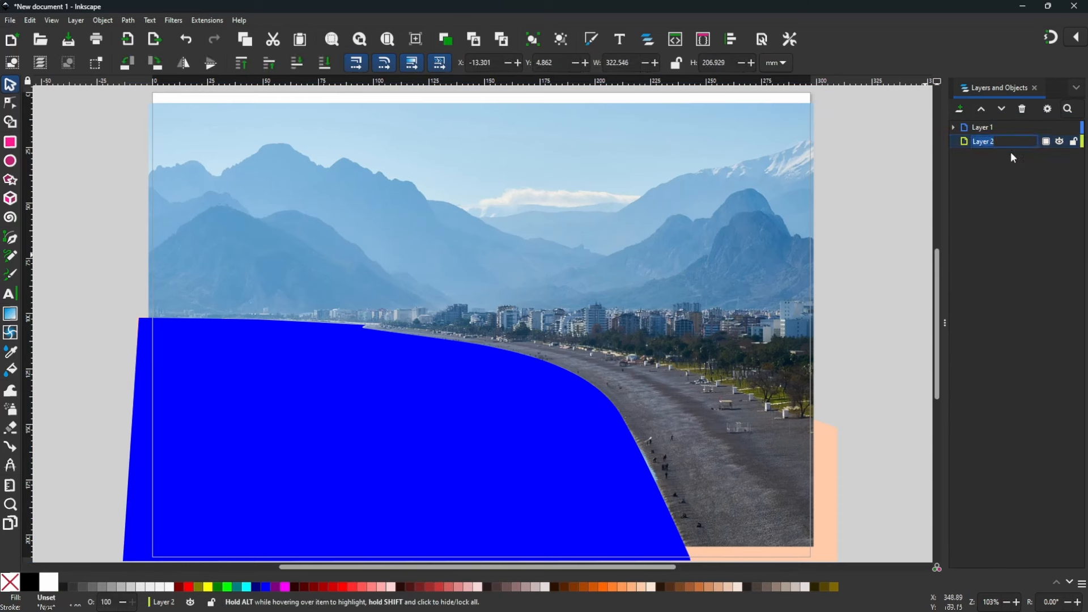
key(Return)
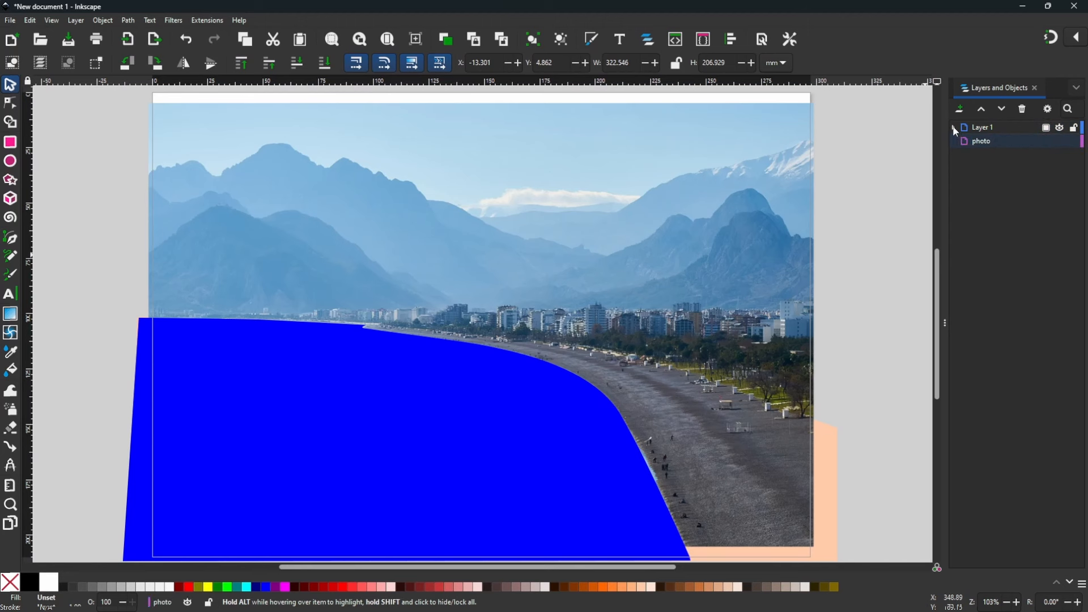
Move the beach image from Layer 1 into the photo layer and lock that layer
click(954, 127)
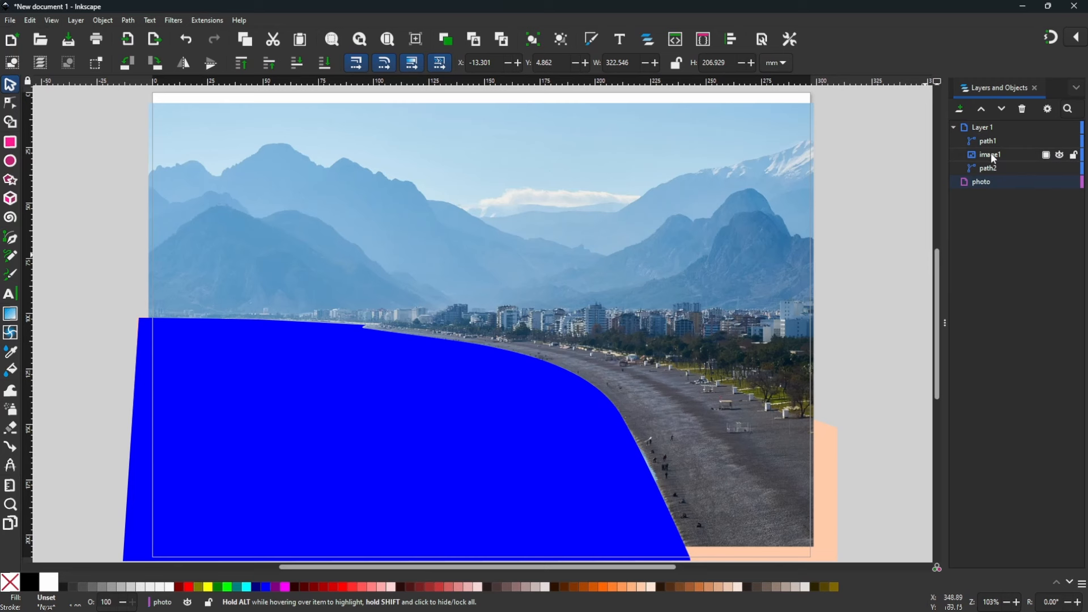
mouse_move(991, 152)
mouse_down()
mouse_move(992, 182)
mouse_move(1012, 182)
mouse_up()
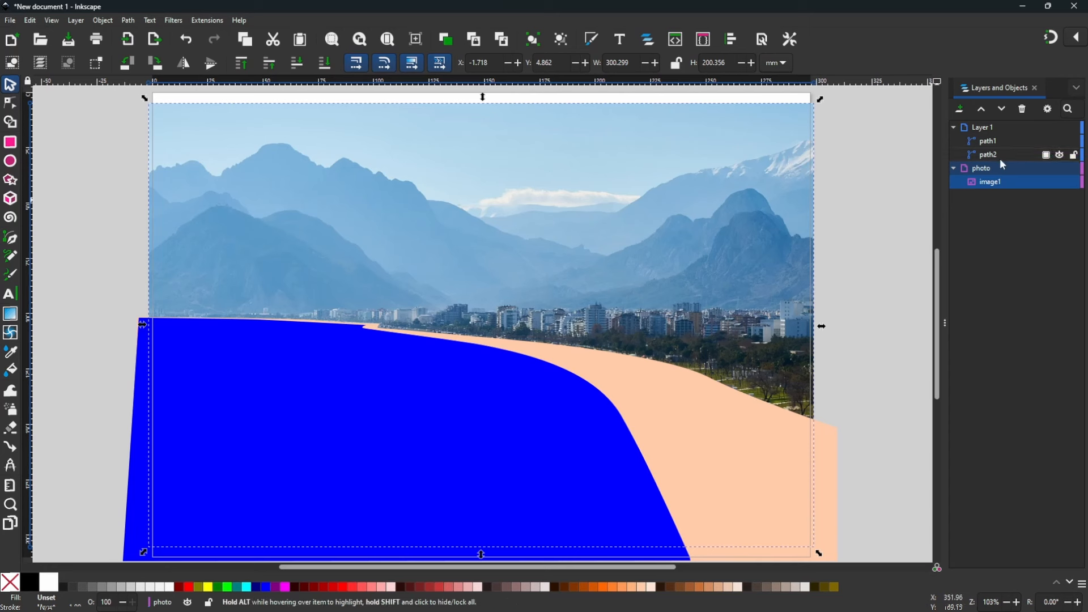
click(1075, 168)
Raise the peach beach shape to the top of Layer 1 and send it back to the bottom
click(715, 430)
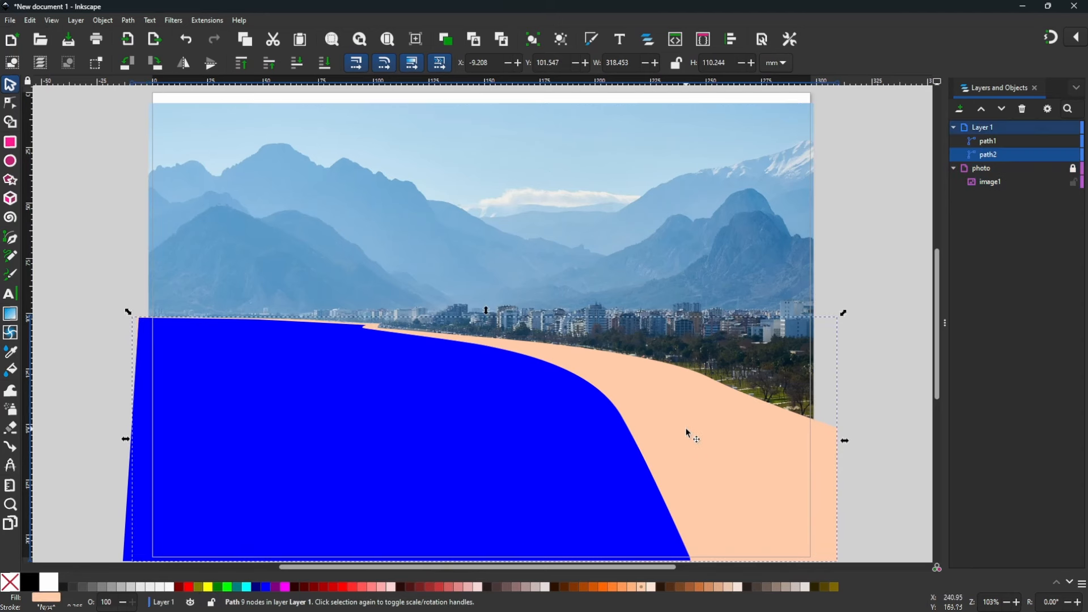
click(243, 65)
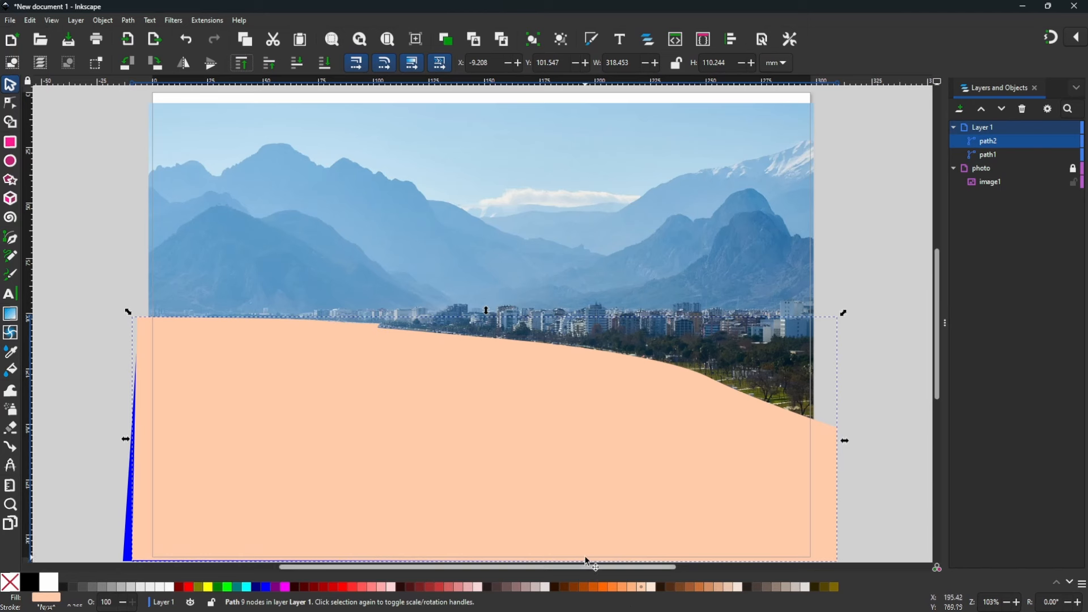
click(325, 63)
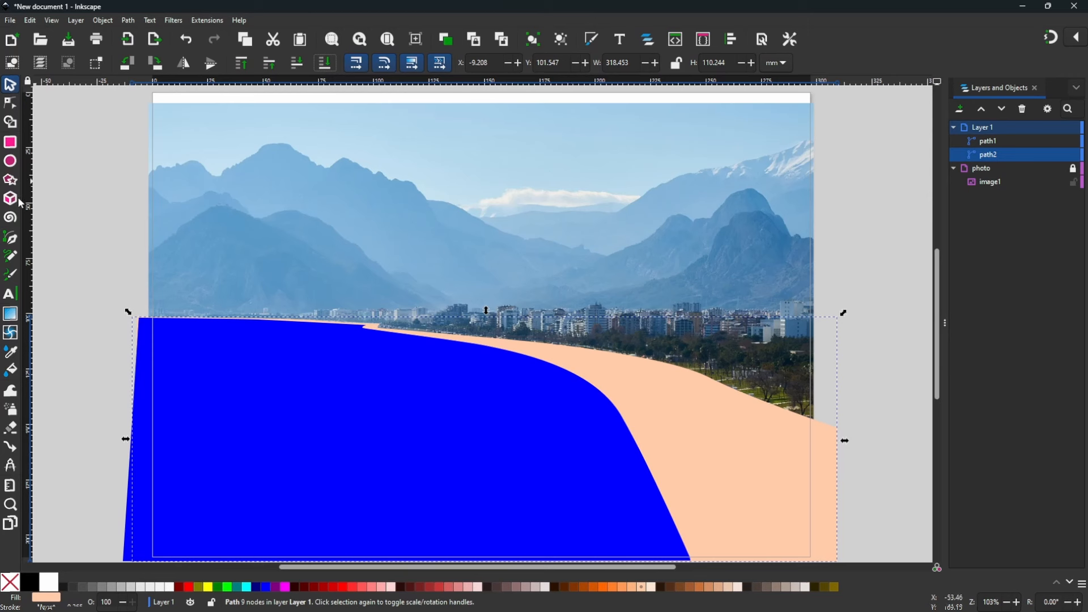
Trace the vegetation with a closed Pen path along the treeline and around the page's lower edge, and fill it bright green
click(11, 255)
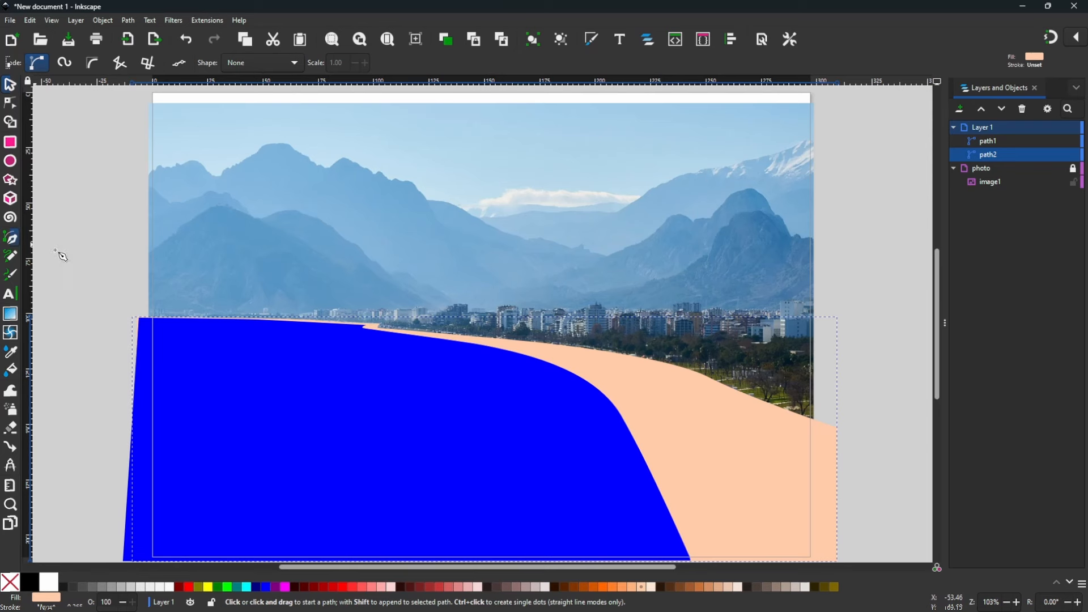
click(832, 343)
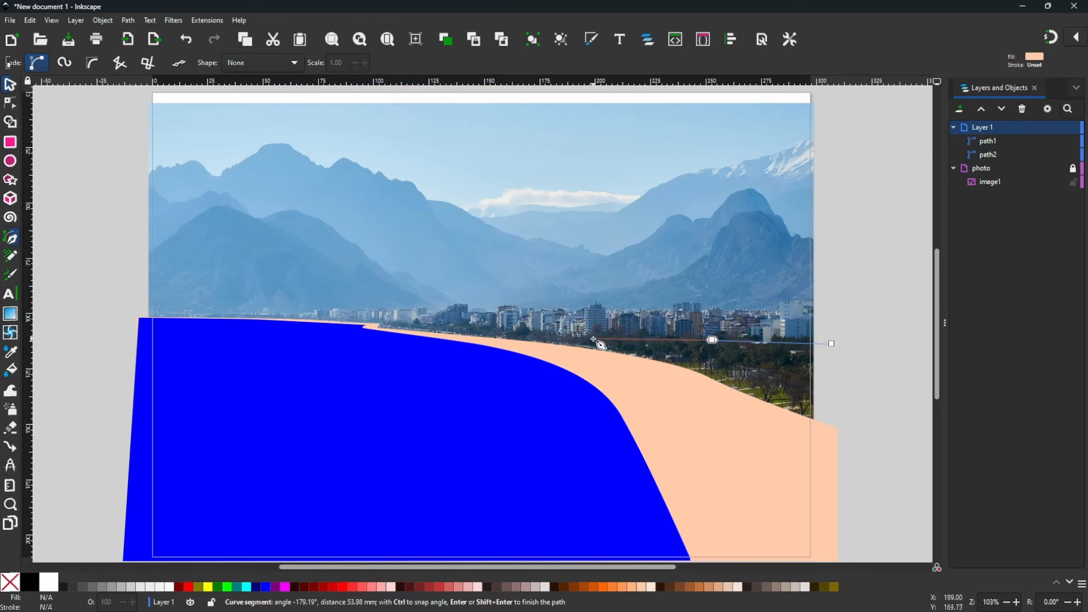
click(379, 321)
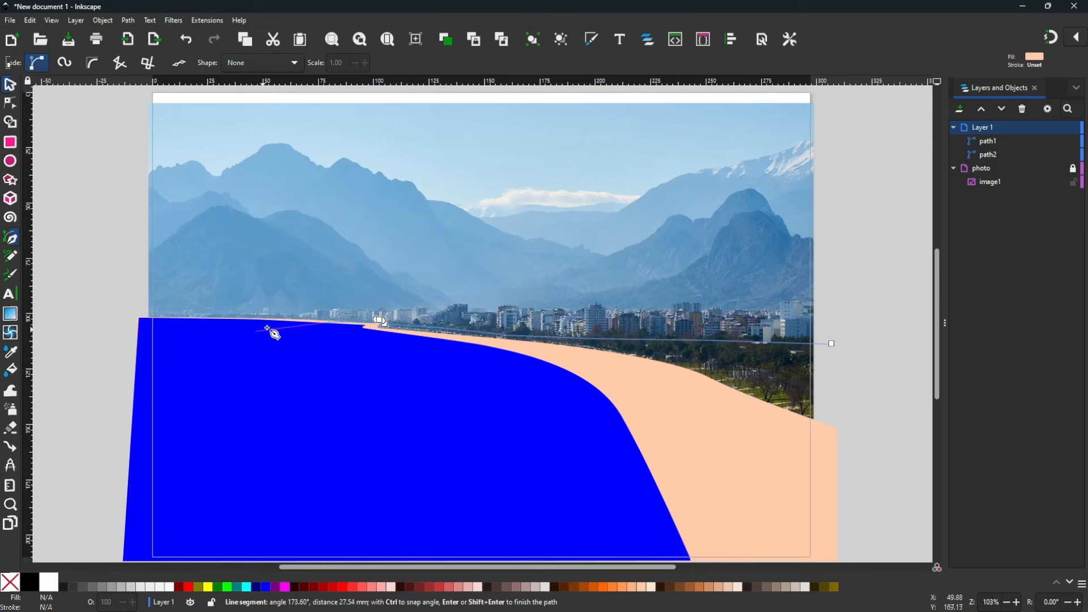
drag(275, 319, 267, 314)
drag(194, 319, 171, 322)
click(120, 330)
scroll(134, 340, down, 5)
click(146, 391)
click(821, 390)
click(833, 163)
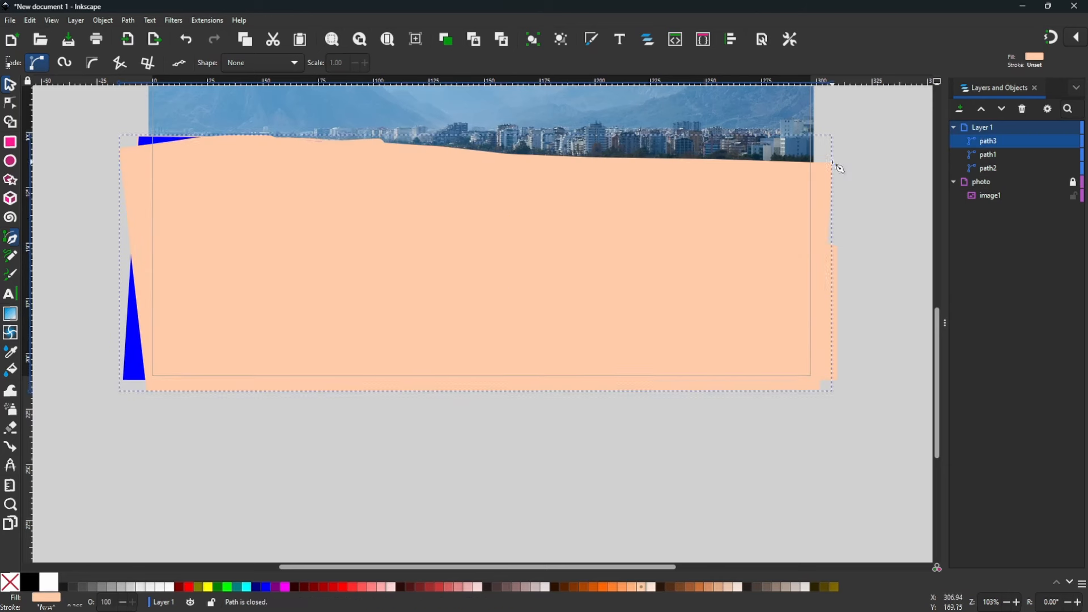
scroll(378, 482, up, 5)
click(227, 586)
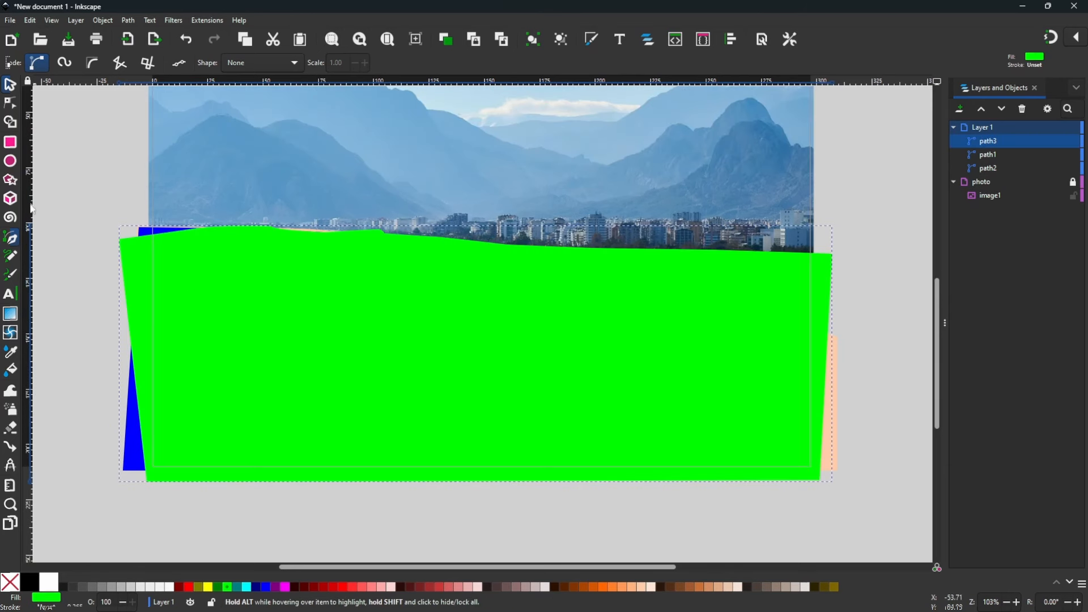
Draw an ellipse about 17.4 by 8.7 mm at the inland end of the treeline
click(11, 163)
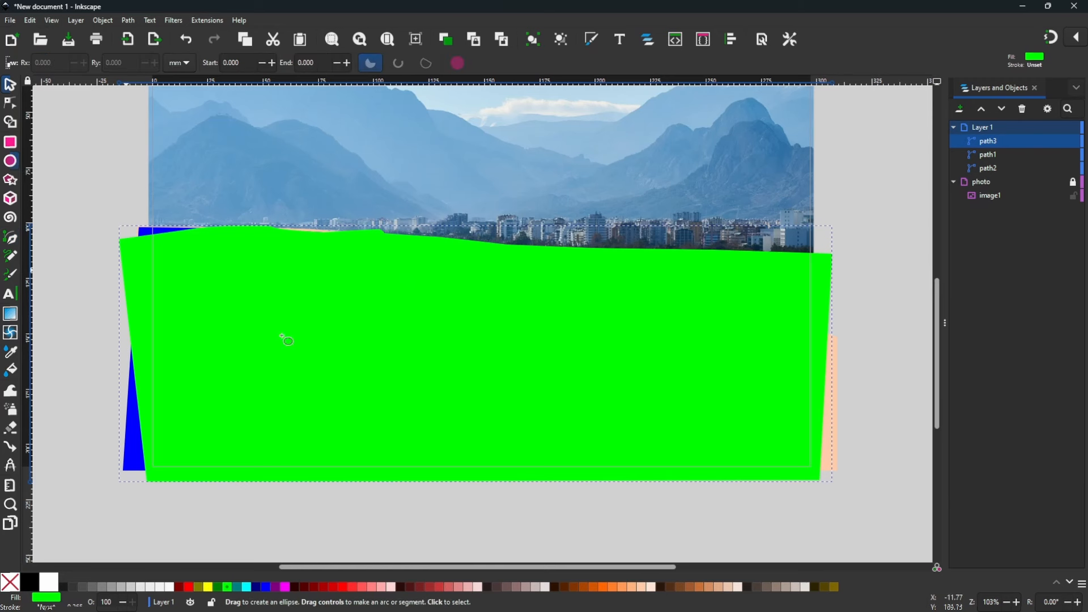
key(Escape)
drag(774, 267, 811, 248)
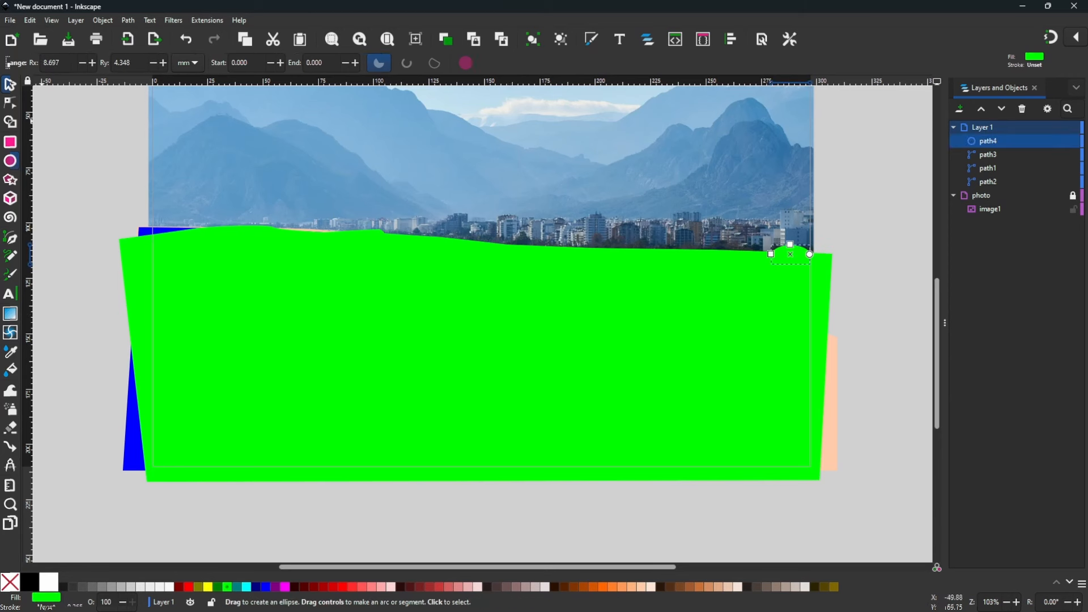
Change the fill of the large traced vegetation shape to dark green
click(10, 86)
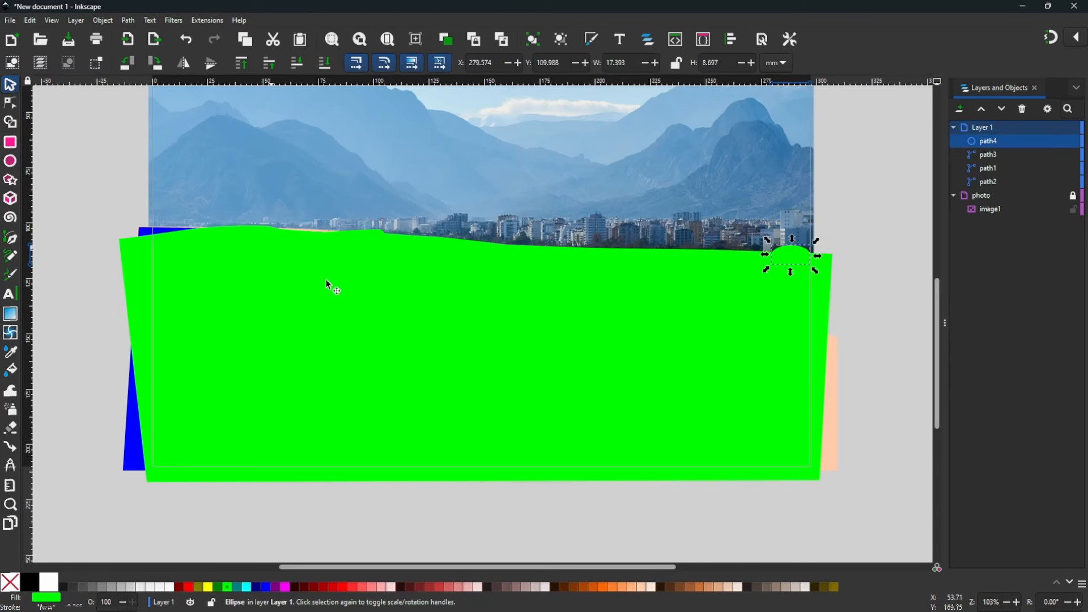
click(601, 382)
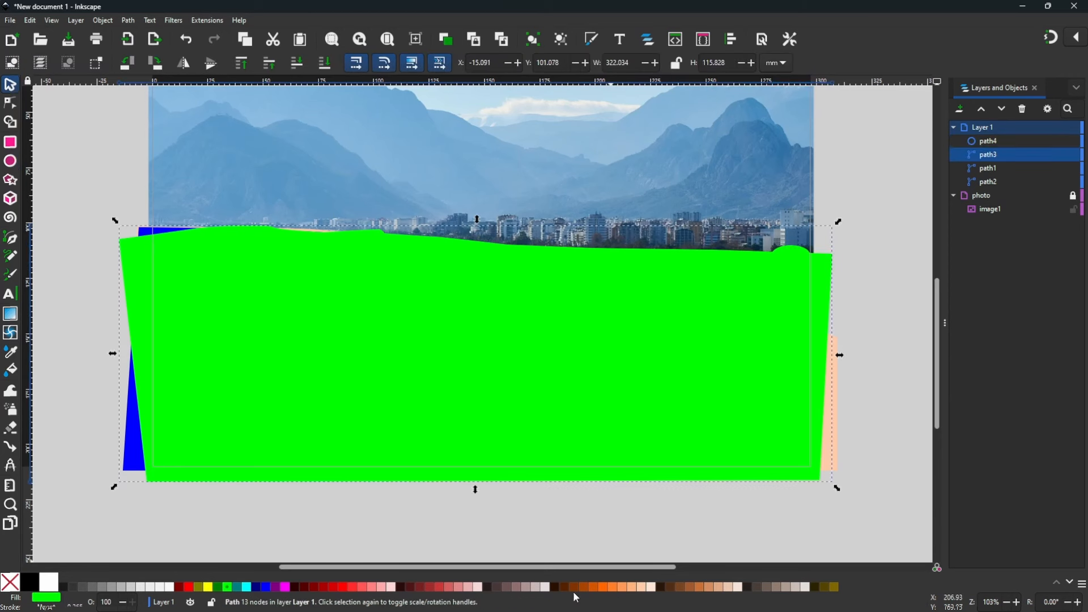
click(218, 588)
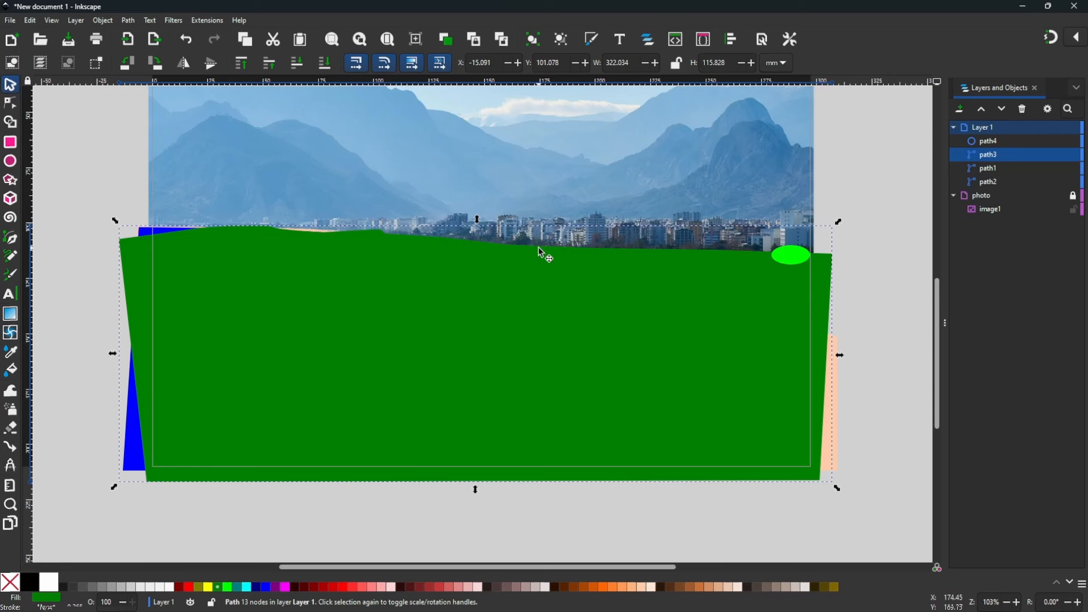
Stamp many overlapping copies of the bright green ellipse along the treeline, varying its shape, to form bumpy treetops
drag(799, 260, 805, 264)
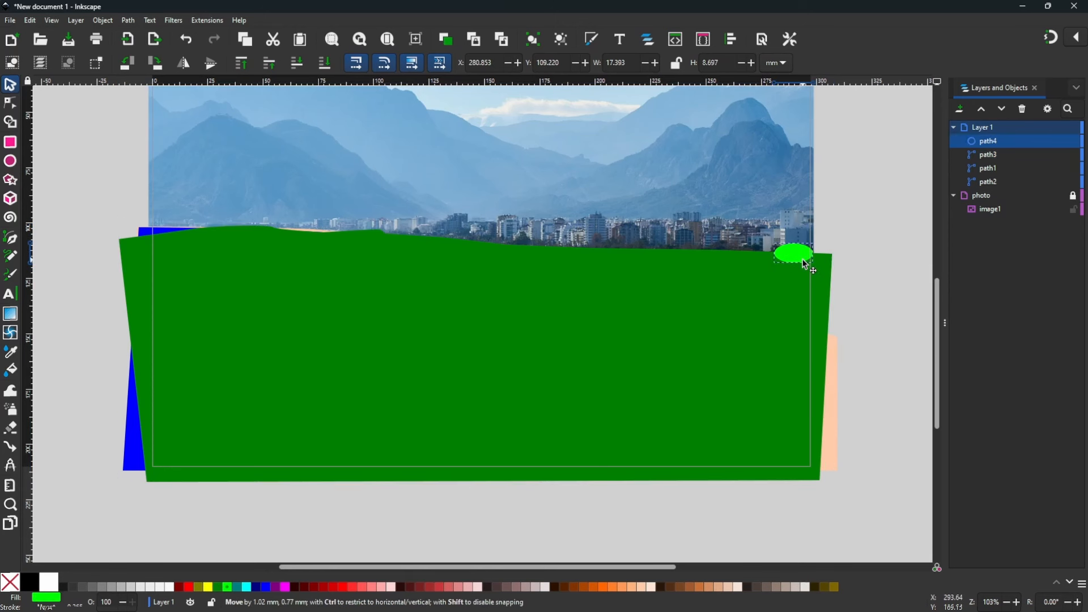
key(space)
mouse_move(805, 264)
mouse_down()
mouse_move(782, 305)
mouse_move(757, 256)
mouse_move(613, 257)
mouse_move(616, 289)
mouse_move(600, 294)
mouse_move(804, 277)
mouse_move(785, 263)
mouse_move(706, 258)
mouse_move(615, 285)
mouse_move(525, 251)
mouse_move(630, 281)
mouse_move(649, 254)
mouse_move(729, 278)
mouse_up()
key(space)
key(space)
key(space)
key(space)
key(space)
key(space)
key(space)
key(space)
drag(731, 287, 740, 294)
mouse_move(721, 278)
mouse_down()
mouse_move(722, 255)
mouse_move(489, 259)
mouse_up()
key(space)
key(space)
key(space)
key(space)
drag(489, 258, 575, 264)
key(space)
key(space)
drag(595, 276, 586, 277)
mouse_move(580, 262)
mouse_down()
mouse_move(622, 268)
mouse_move(650, 298)
mouse_move(786, 277)
mouse_move(211, 245)
mouse_move(399, 289)
mouse_up()
key(space)
key(space)
key(space)
key(space)
key(space)
key(space)
key(space)
key(space)
key(space)
key(space)
key(space)
key(space)
key(space)
key(space)
key(space)
key(space)
key(space)
key(space)
drag(409, 284, 416, 284)
key(space)
key(space)
key(space)
key(space)
key(space)
key(space)
key(space)
key(space)
key(space)
key(space)
key(space)
key(space)
mouse_move(406, 290)
mouse_down()
mouse_move(546, 260)
mouse_move(374, 266)
mouse_move(425, 309)
mouse_up()
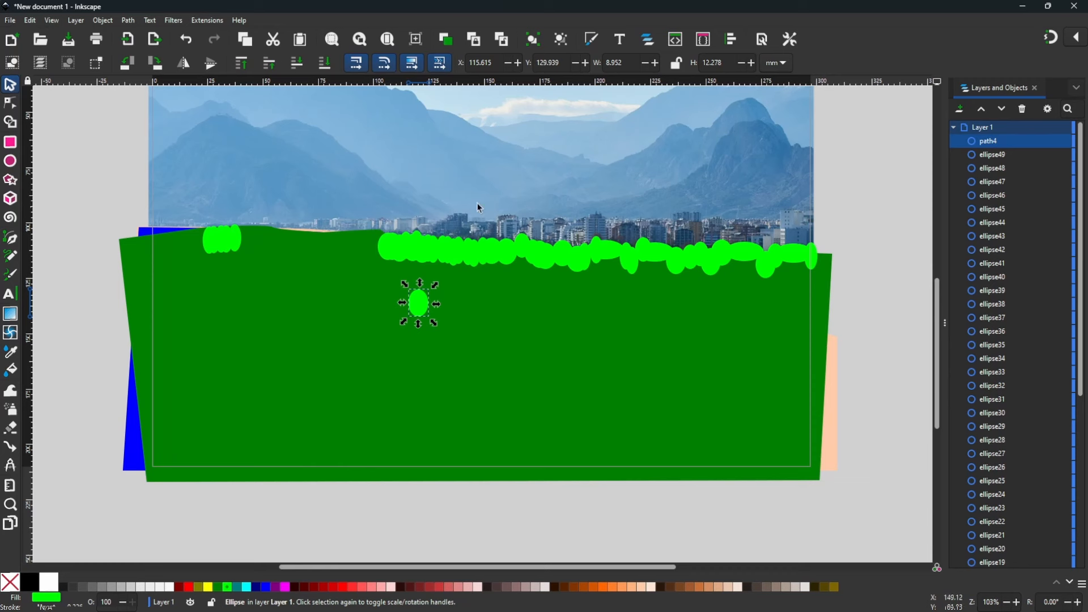
click(237, 245)
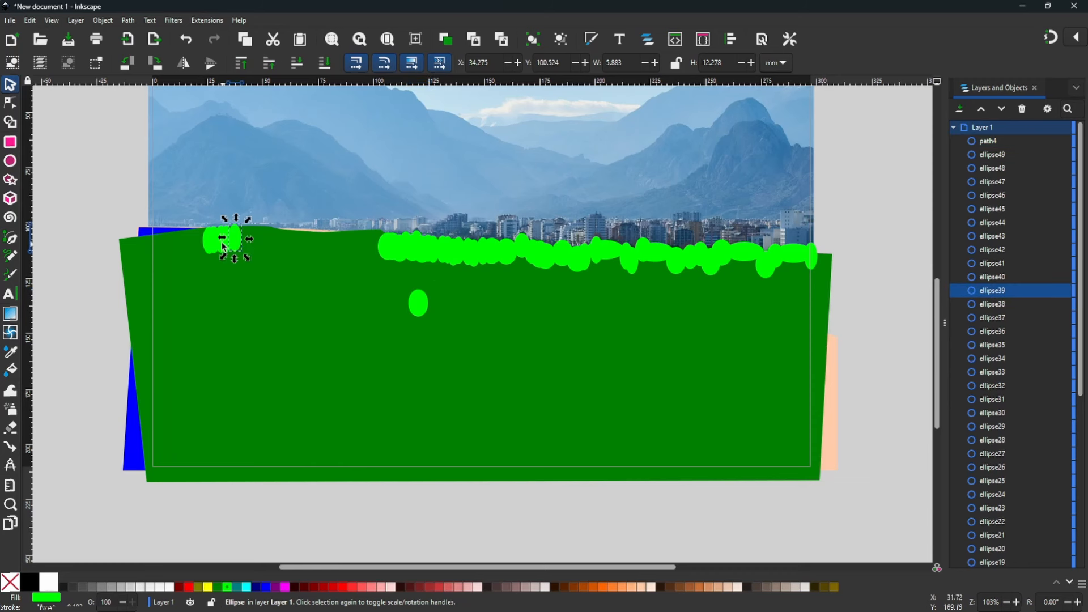
click(408, 245)
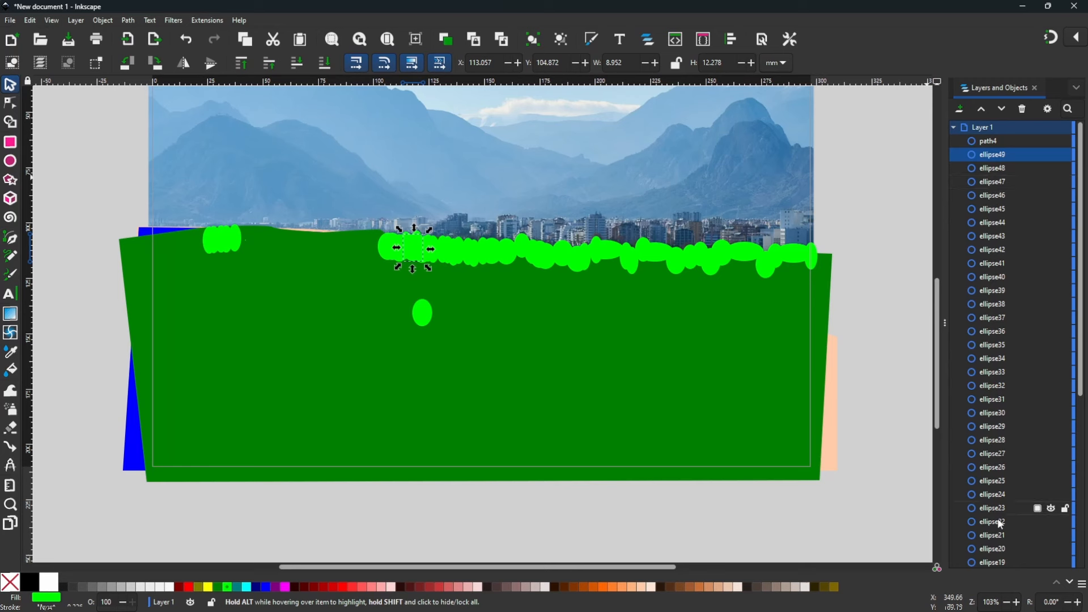
Select the dark green vegetation shape together with all the ellipses and combine them with Union
scroll(998, 374, down, 1)
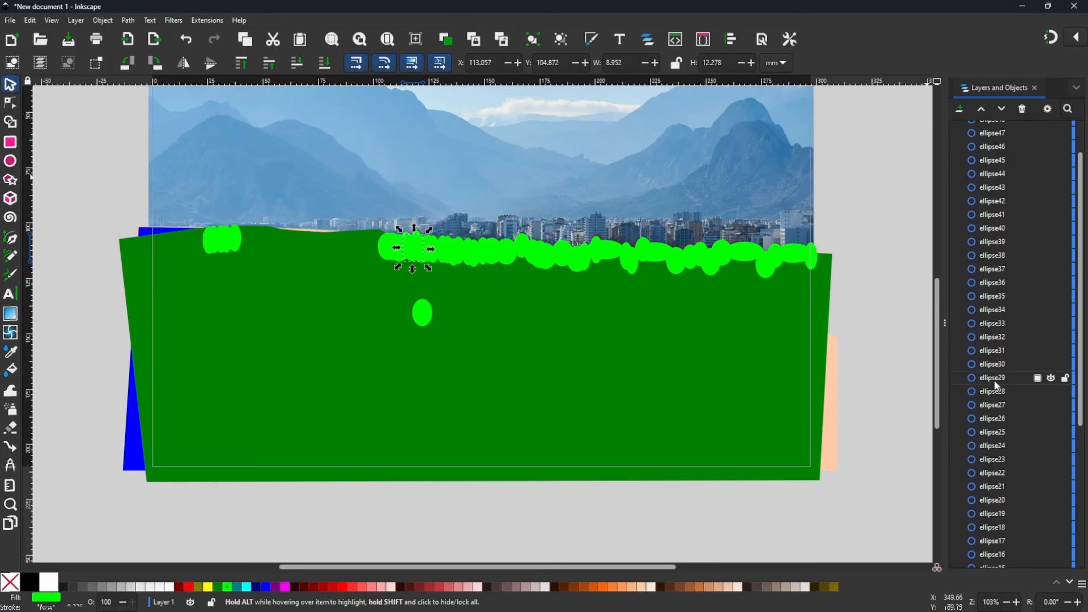
scroll(995, 382, down, 5)
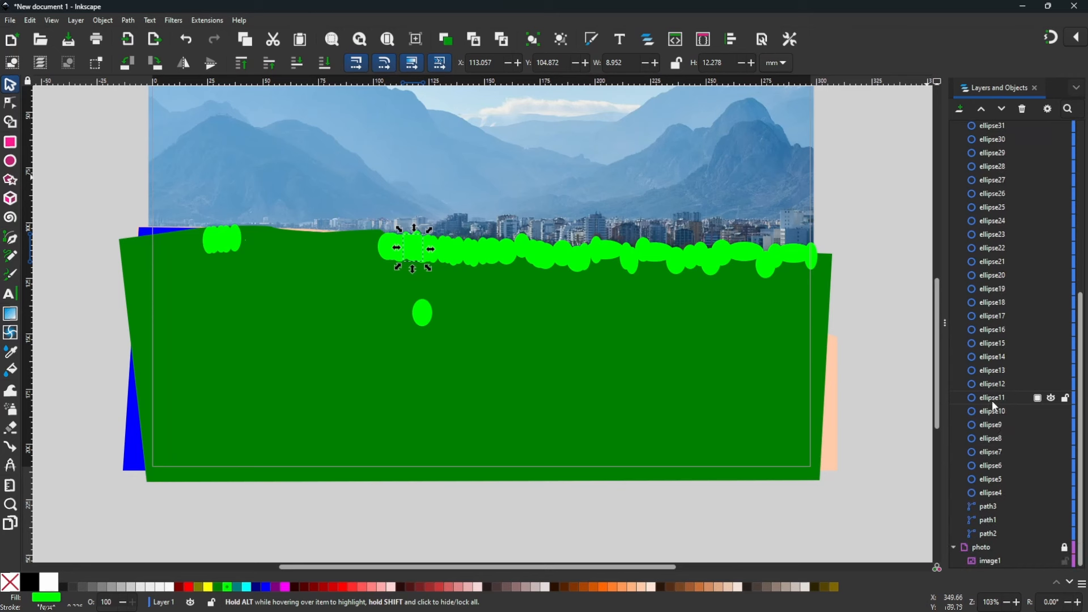
click(989, 507)
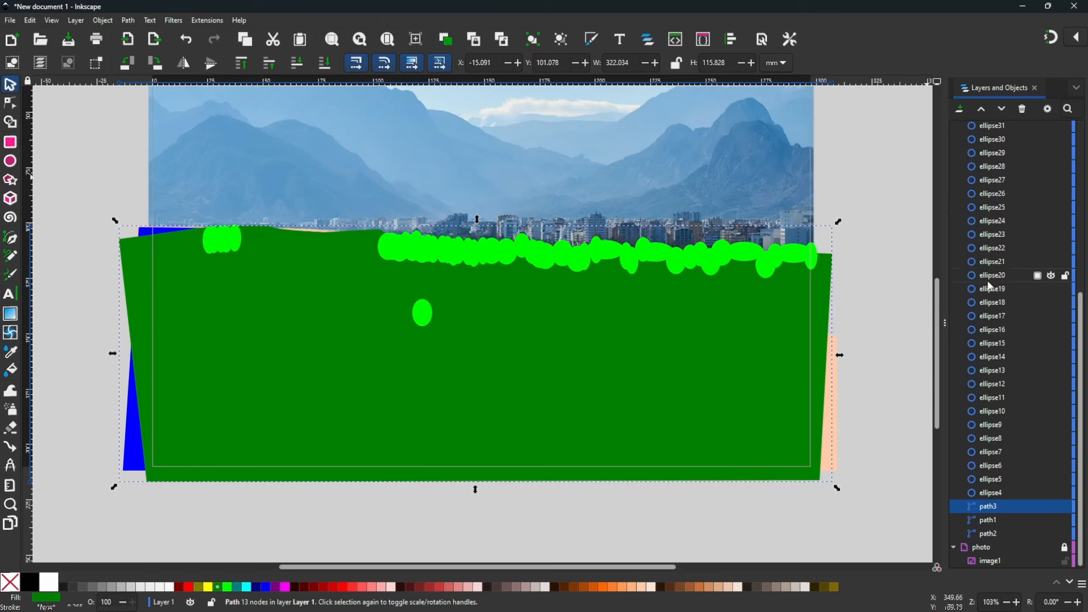
scroll(996, 368, up, 5)
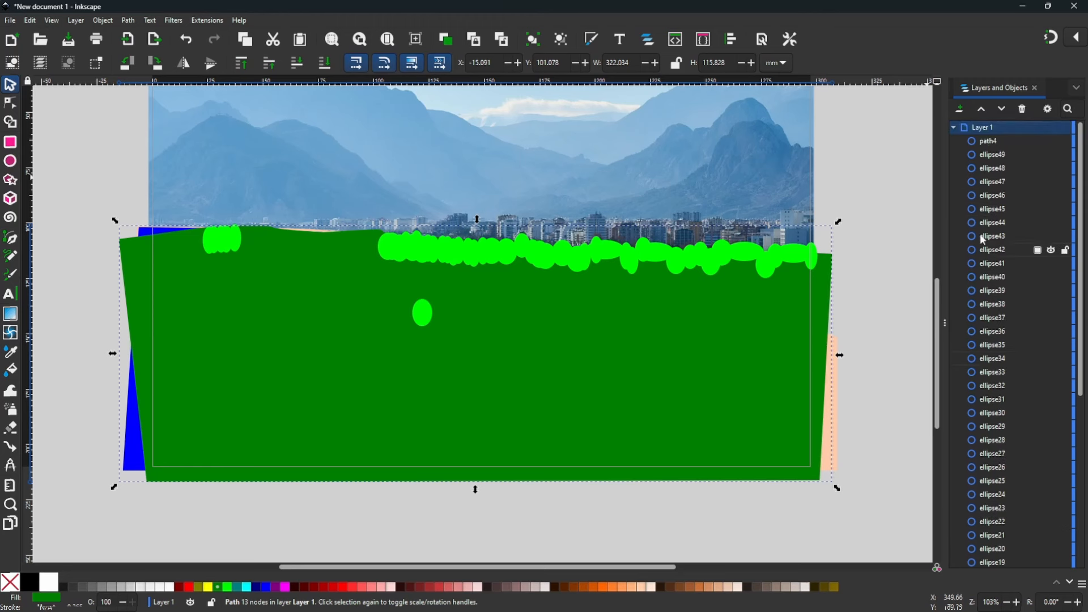
shift+click(991, 140)
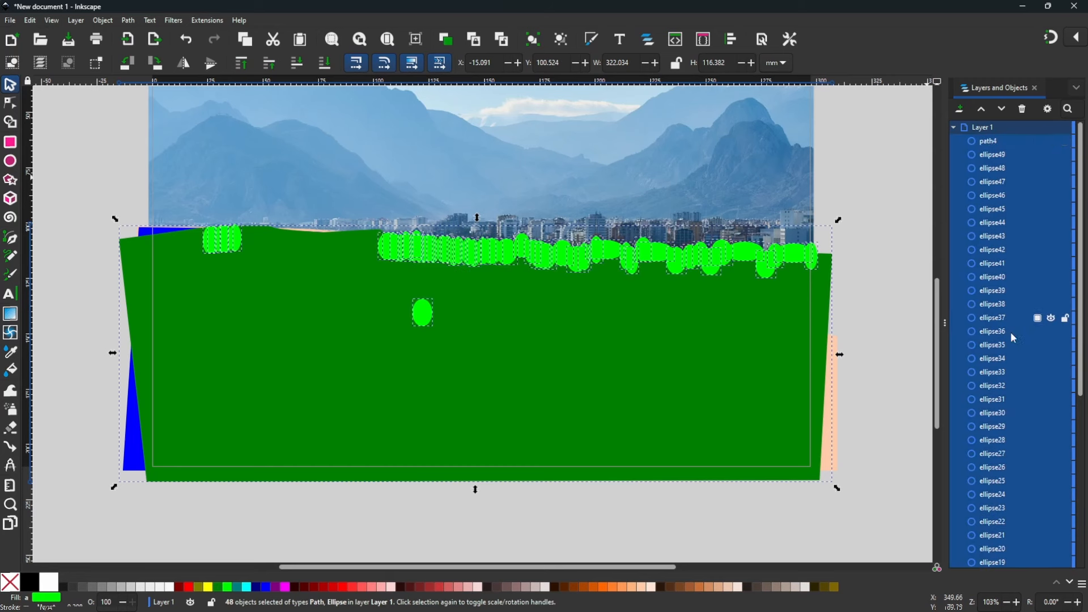
scroll(1006, 454, down, 5)
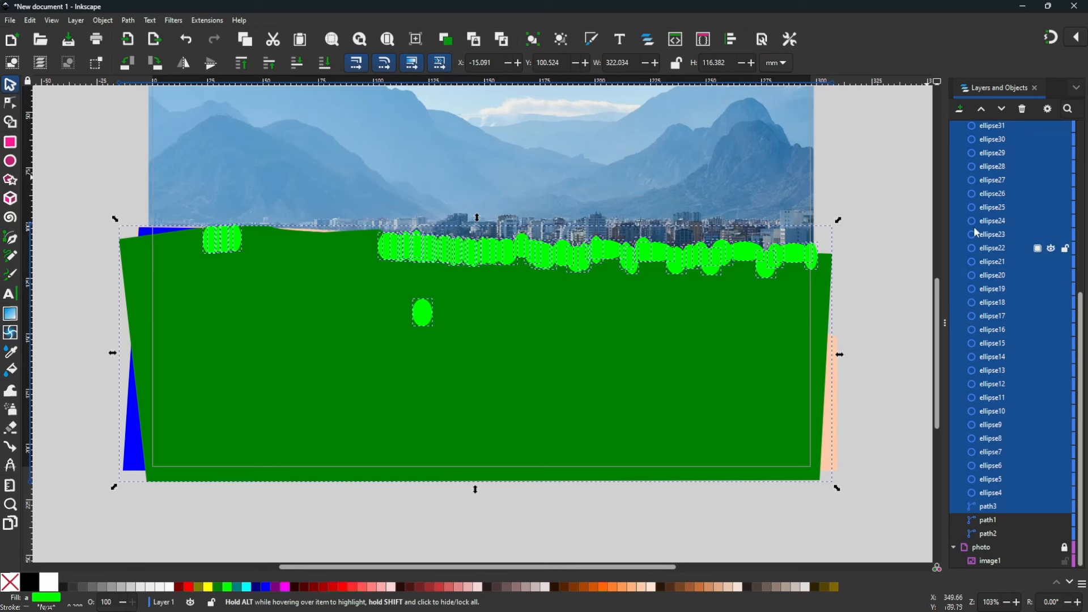
scroll(1009, 244, up, 5)
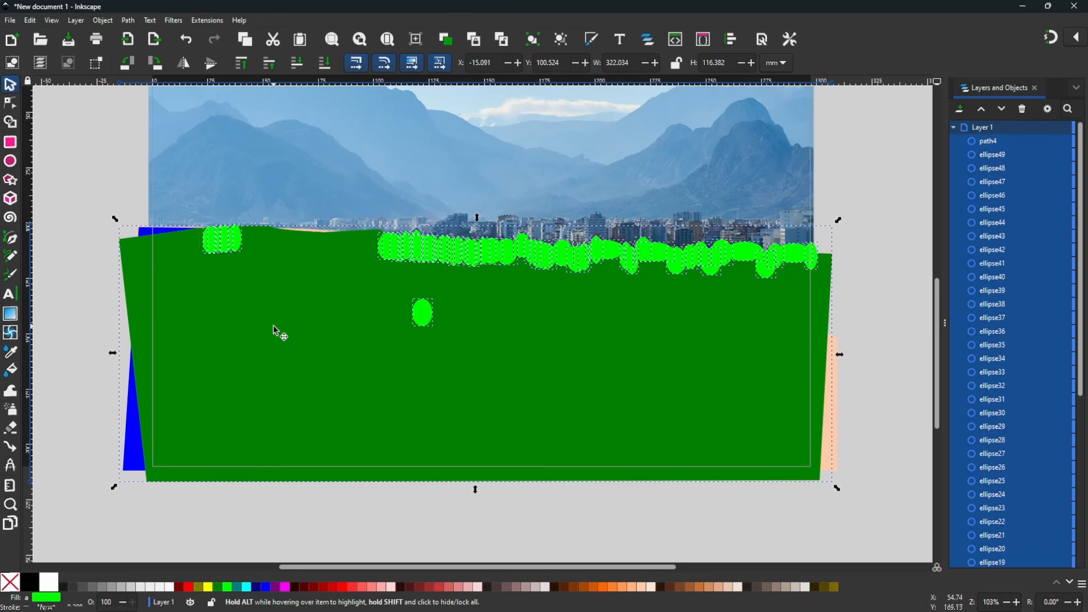
click(128, 20)
click(147, 78)
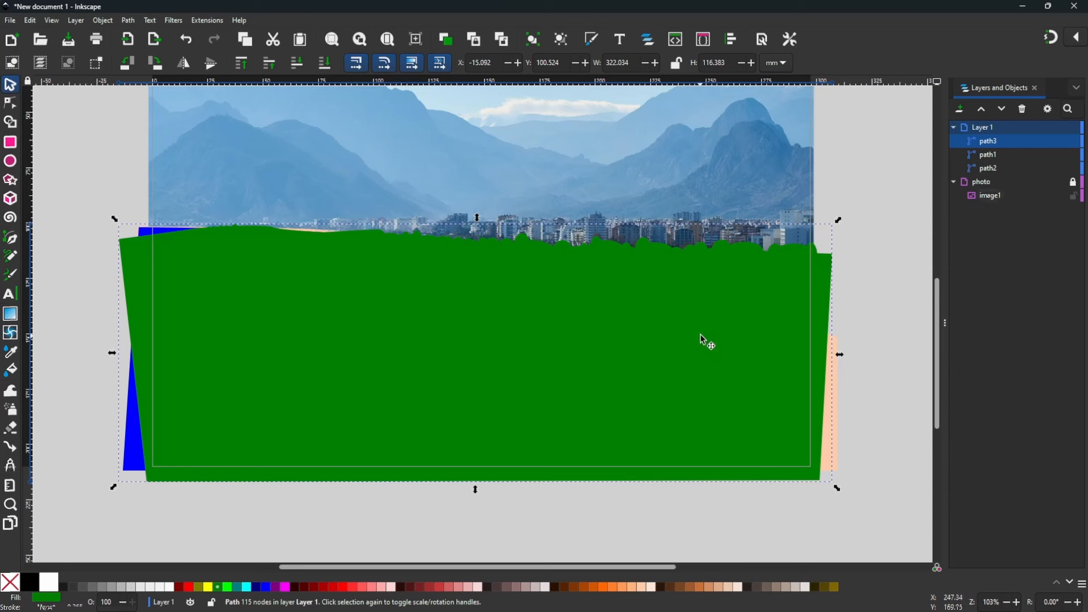
Send the combined green vegetation shape to the bottom of Layer 1, behind the sea and beach
key(Escape)
click(767, 312)
key(End)
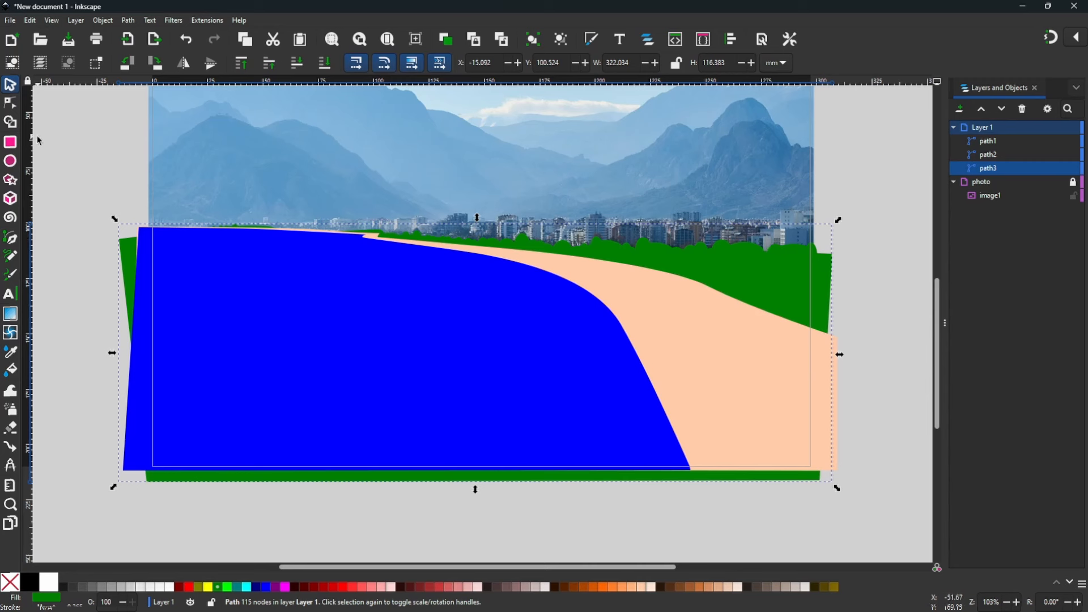
Draw an upright rectangle about 6.1 by 10.2 mm over the sea as a building and fill it medium grey
click(11, 144)
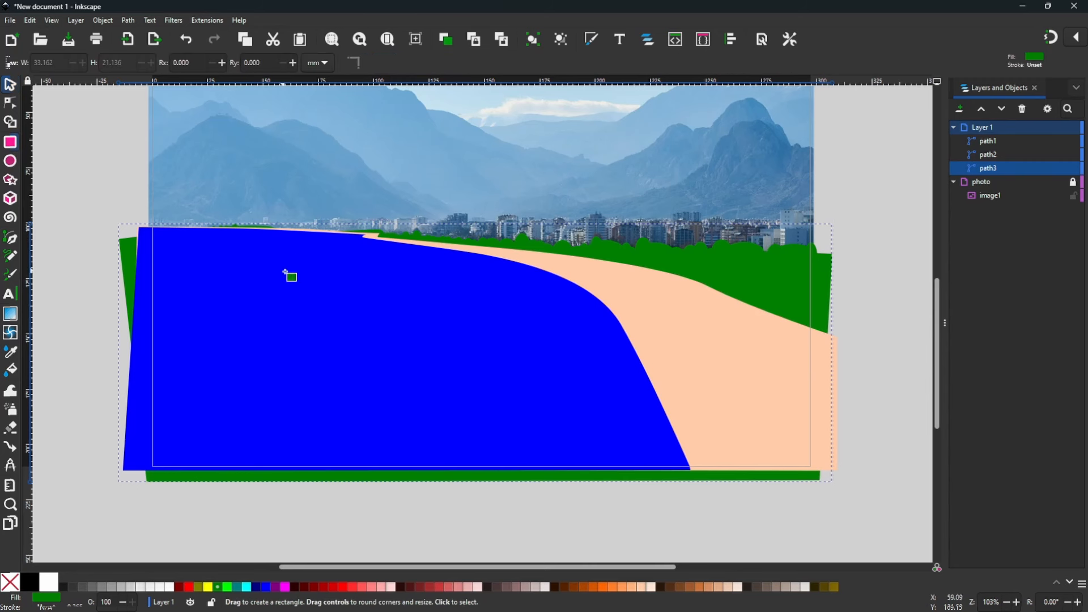
mouse_move(300, 261)
mouse_down()
mouse_move(299, 277)
mouse_move(313, 282)
mouse_up()
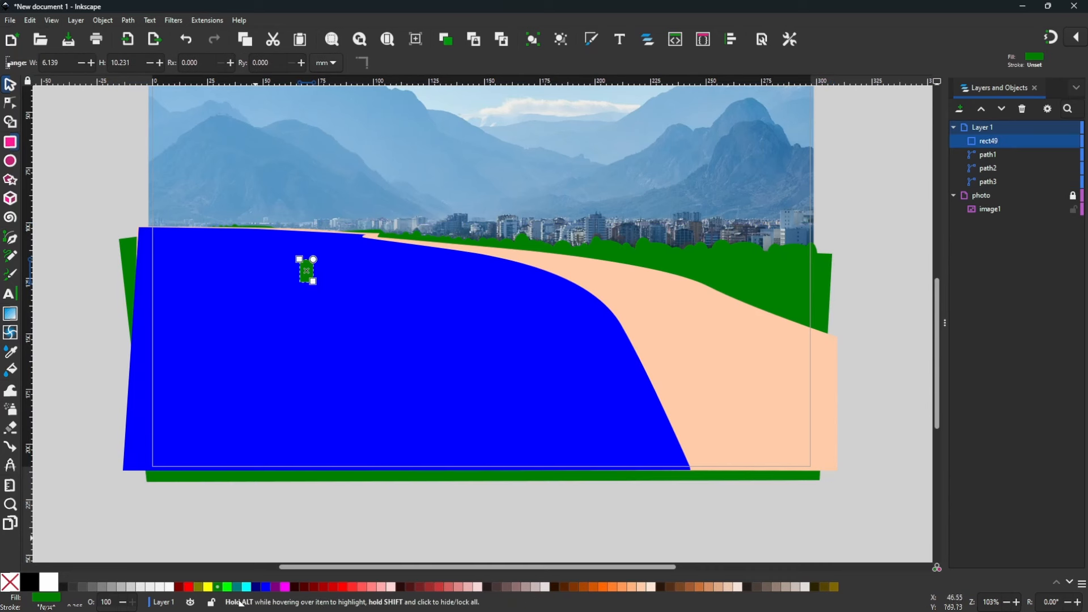
click(92, 586)
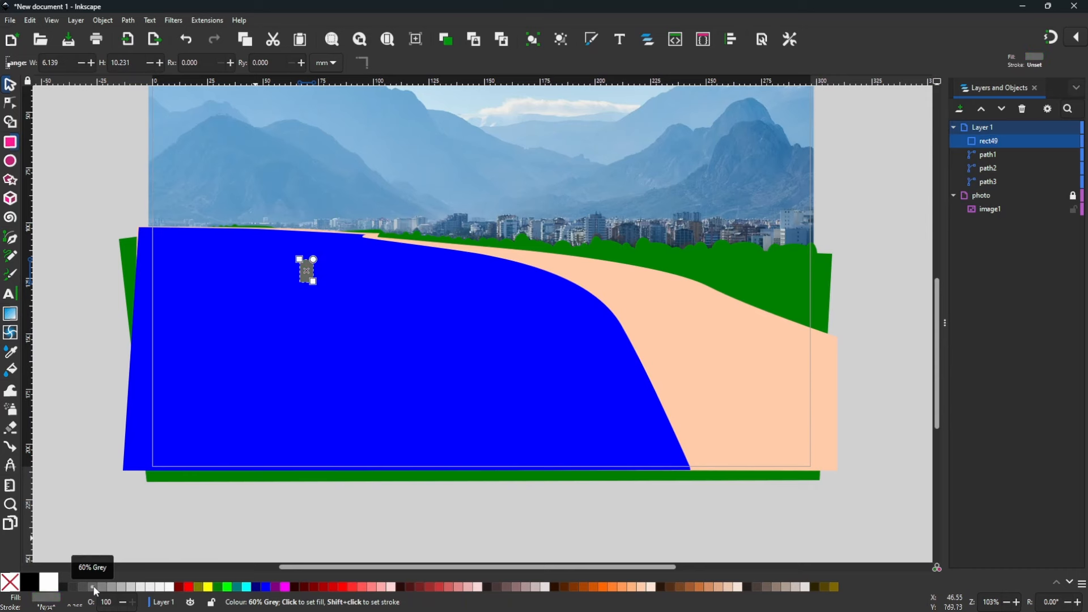
click(113, 587)
key(plus)
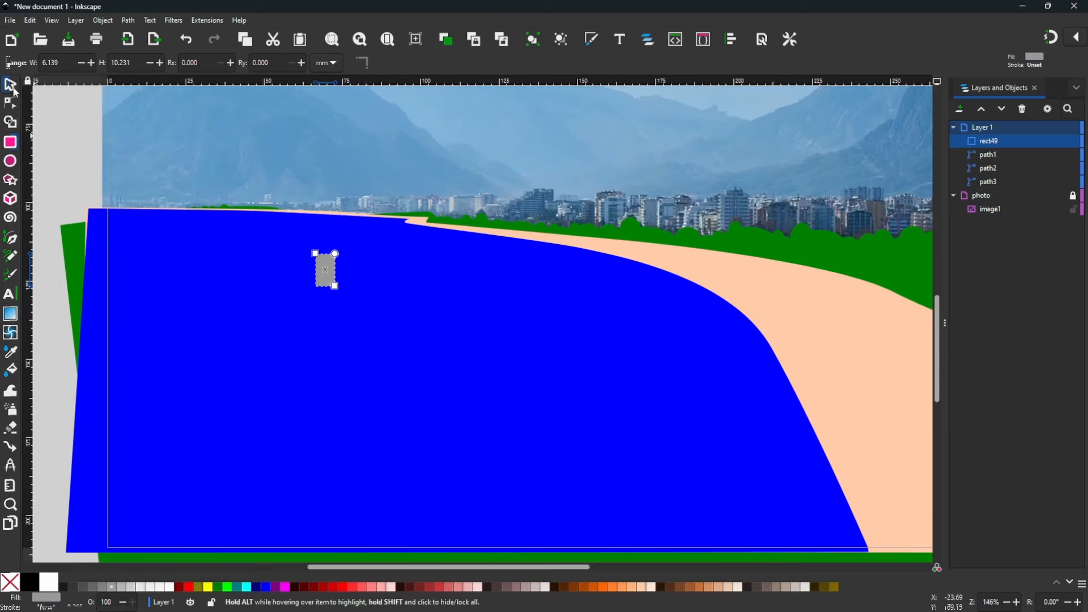
click(11, 86)
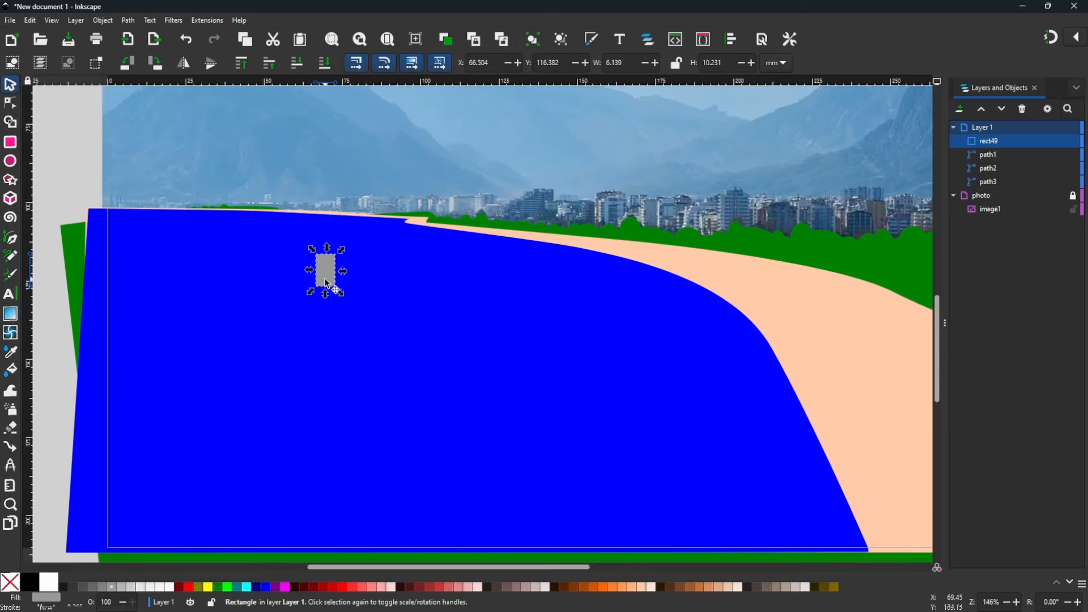
Stamp two overlapping copies of the grey building rectangle on the shoreline below the mountains
drag(326, 278, 368, 225)
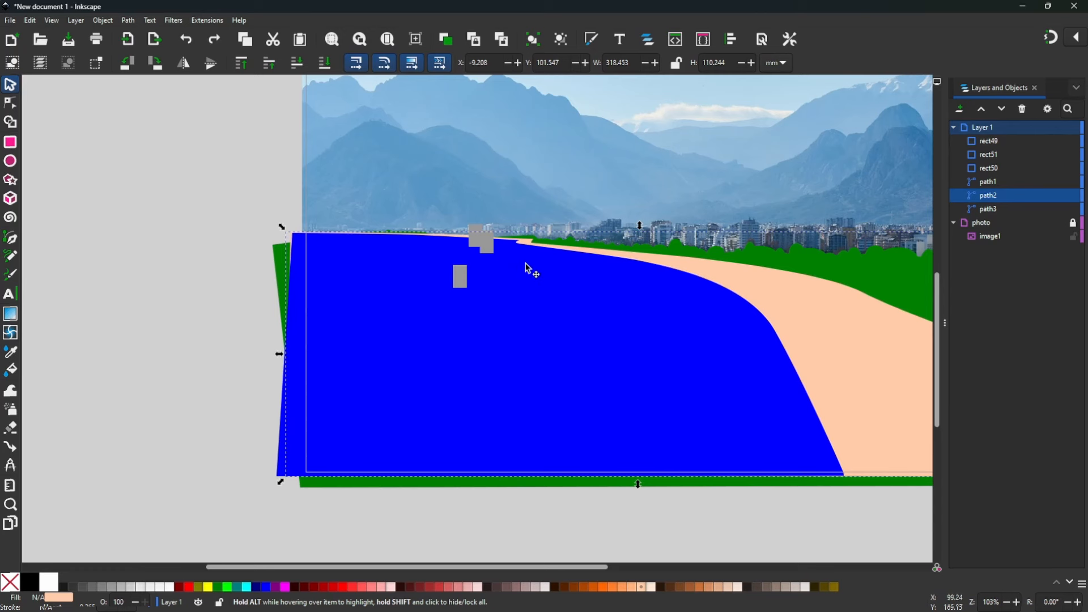
click(531, 282)
drag(561, 316, 721, 305)
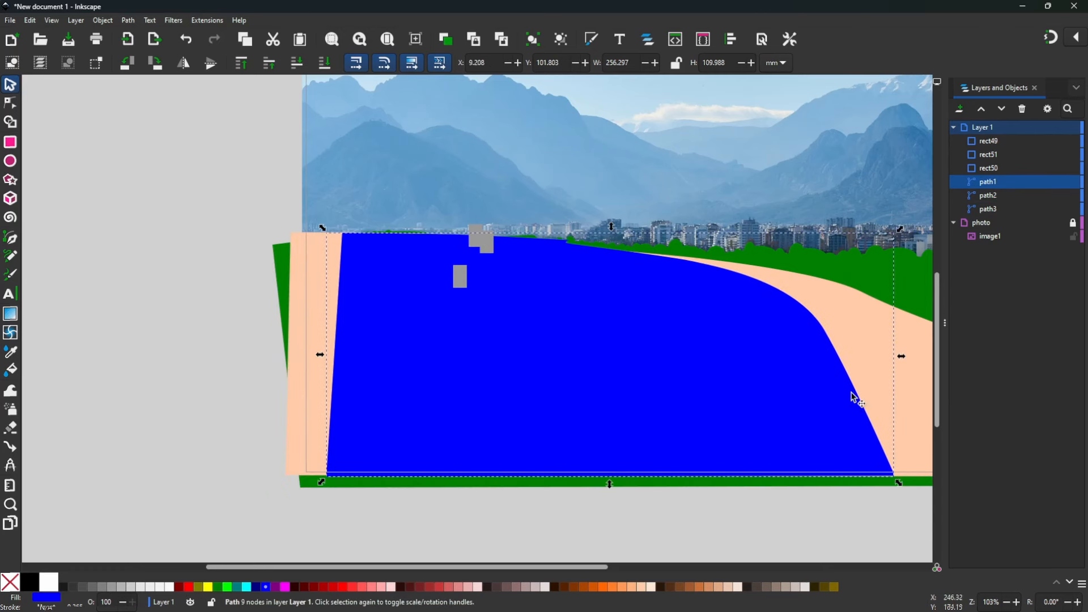
key(ctrl+z)
key(ctrl+z)
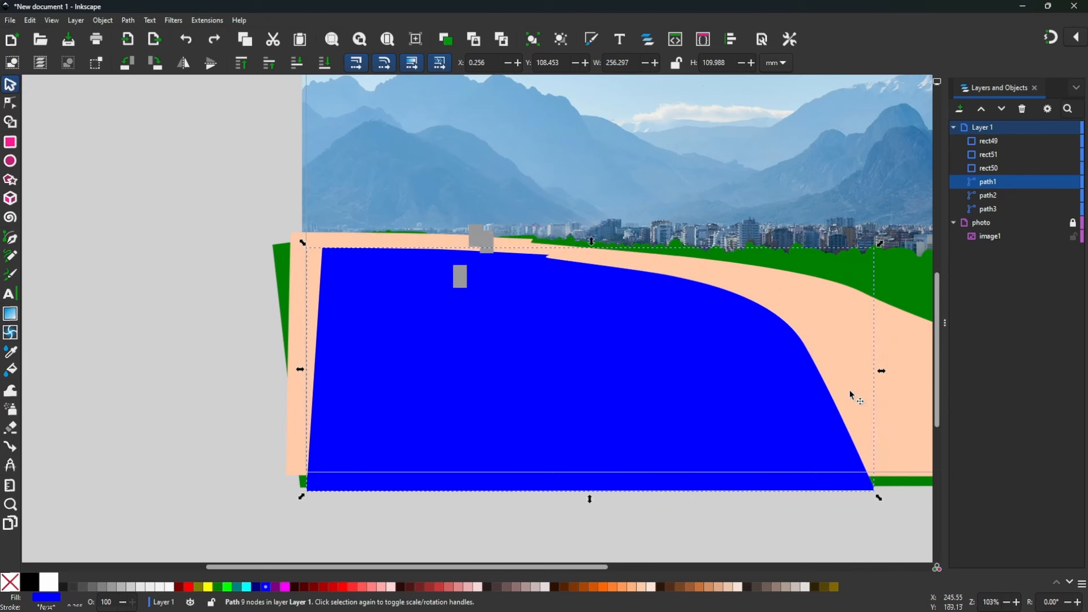
key(ctrl+z)
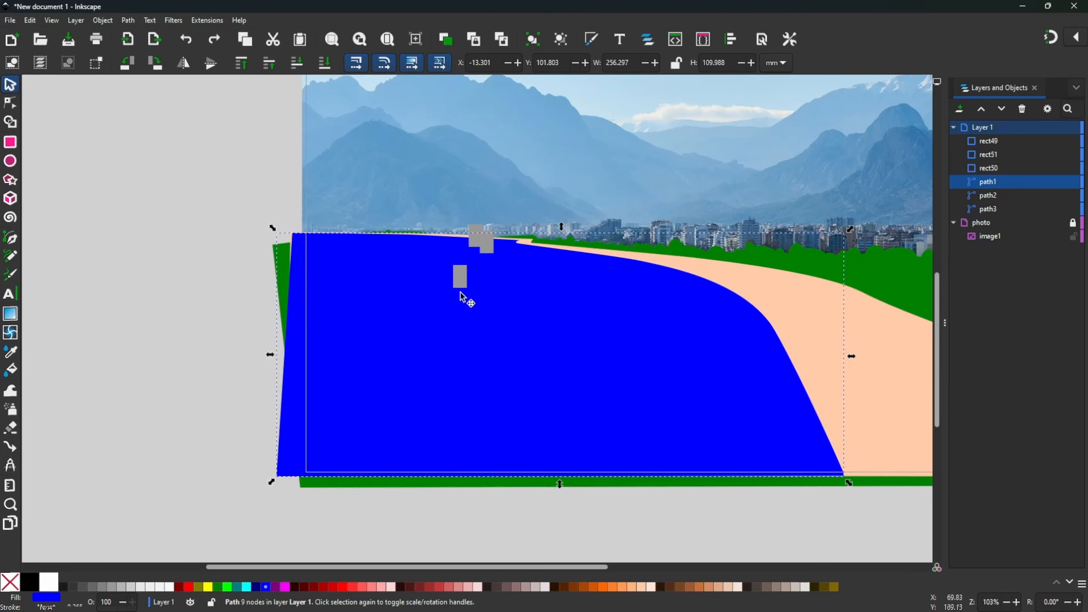
drag(459, 280, 501, 295)
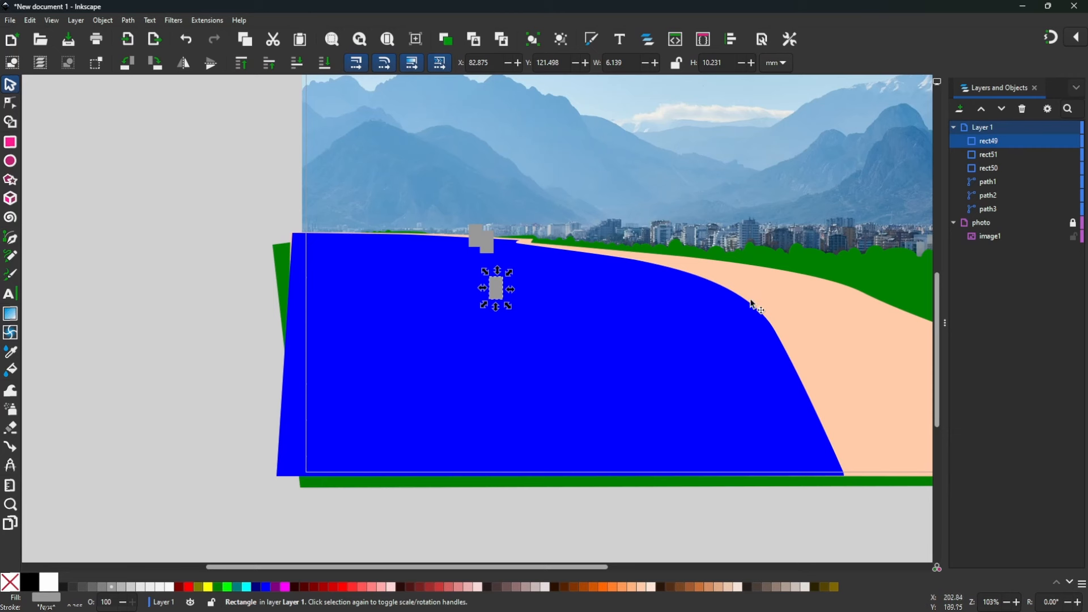
Rename the blue water shape as sea and the sand-coloured shape as beach
click(708, 317)
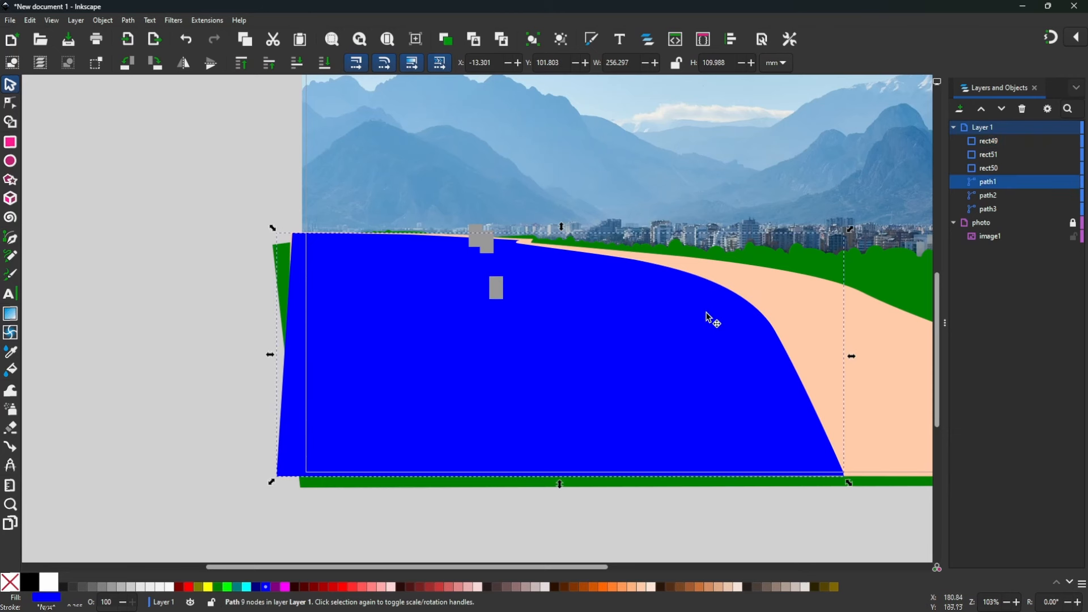
click(990, 185)
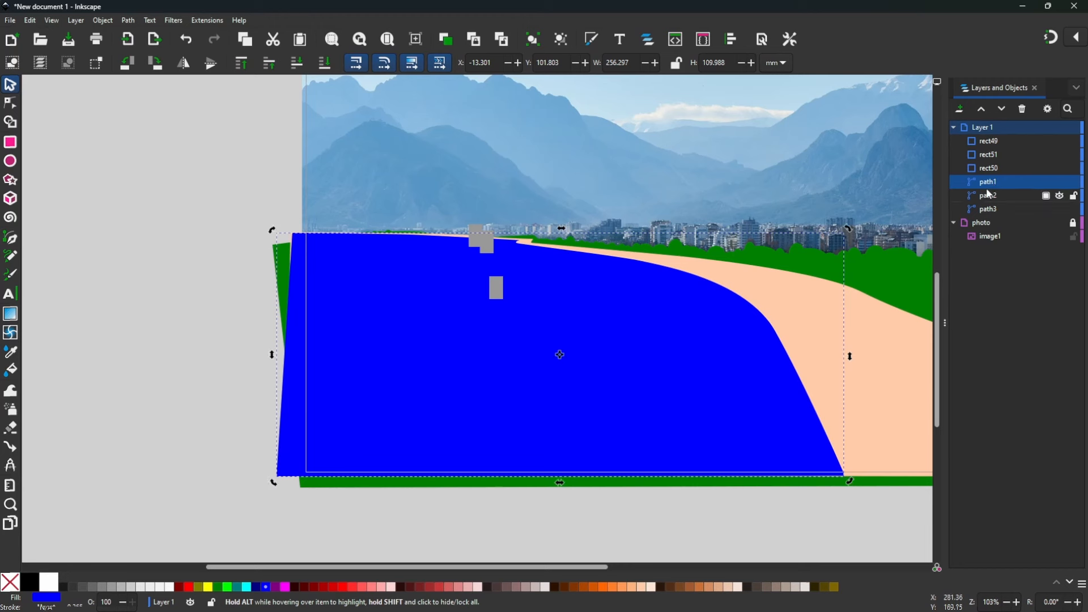
click(991, 184)
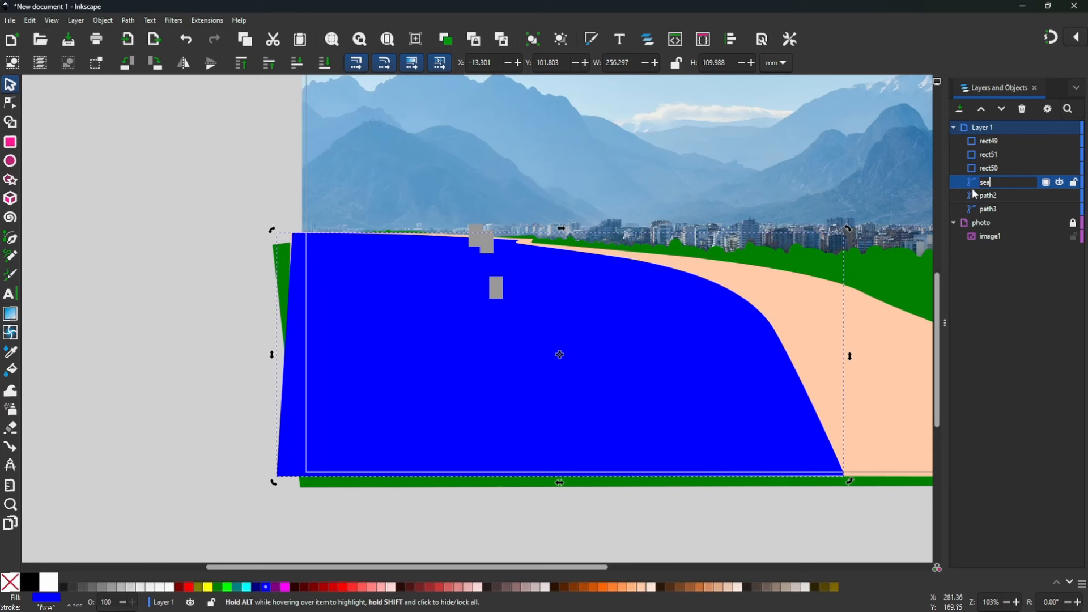
key(Return)
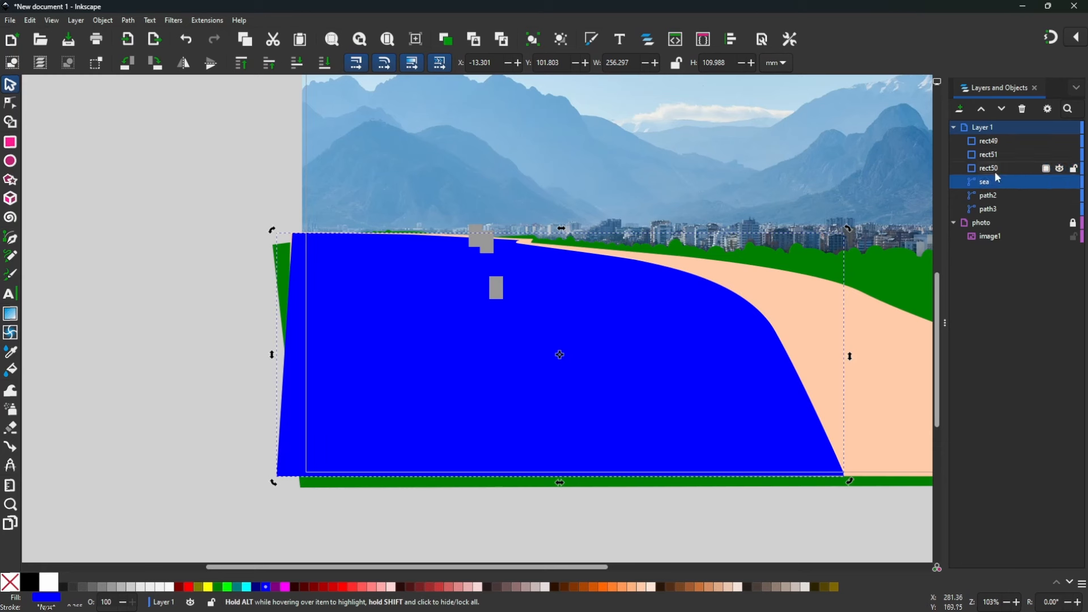
double_click(989, 195)
text(bea)
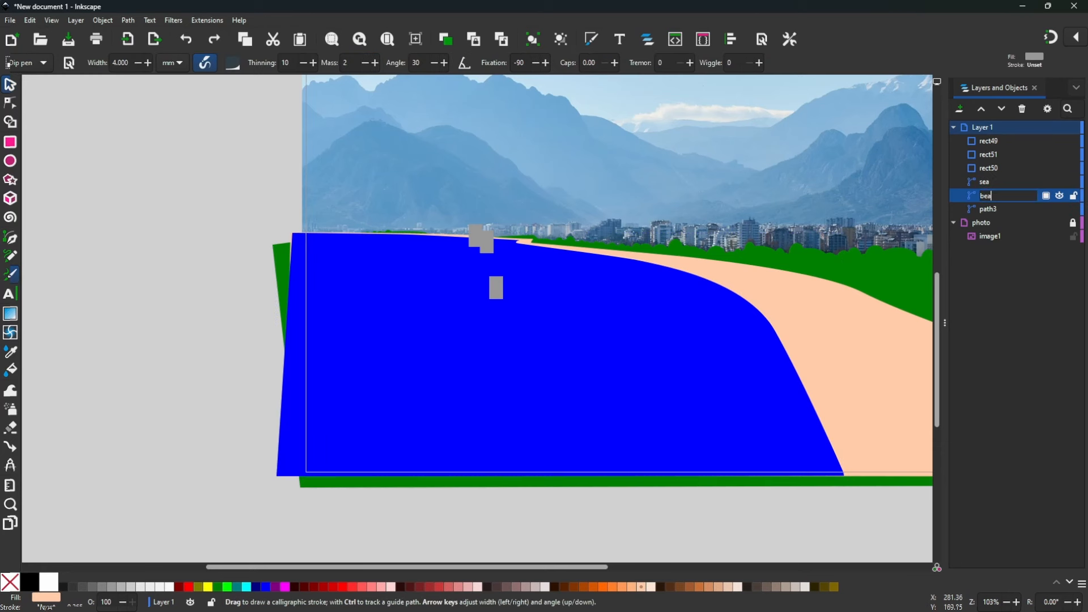
text(ch)
key(Return)
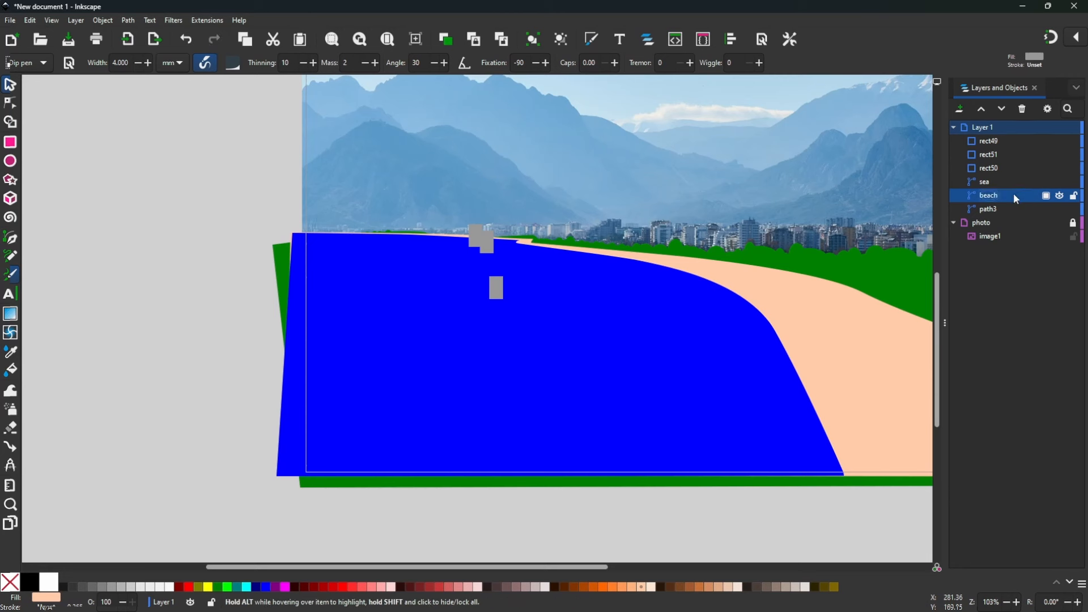
Rename the green vegetation shape as trees
click(992, 210)
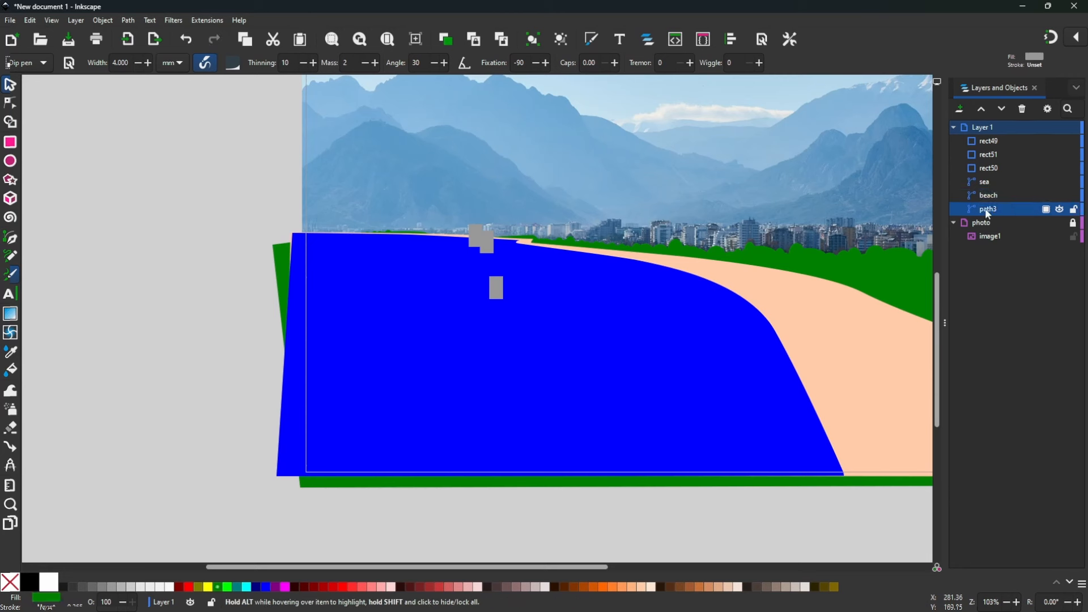
key(s)
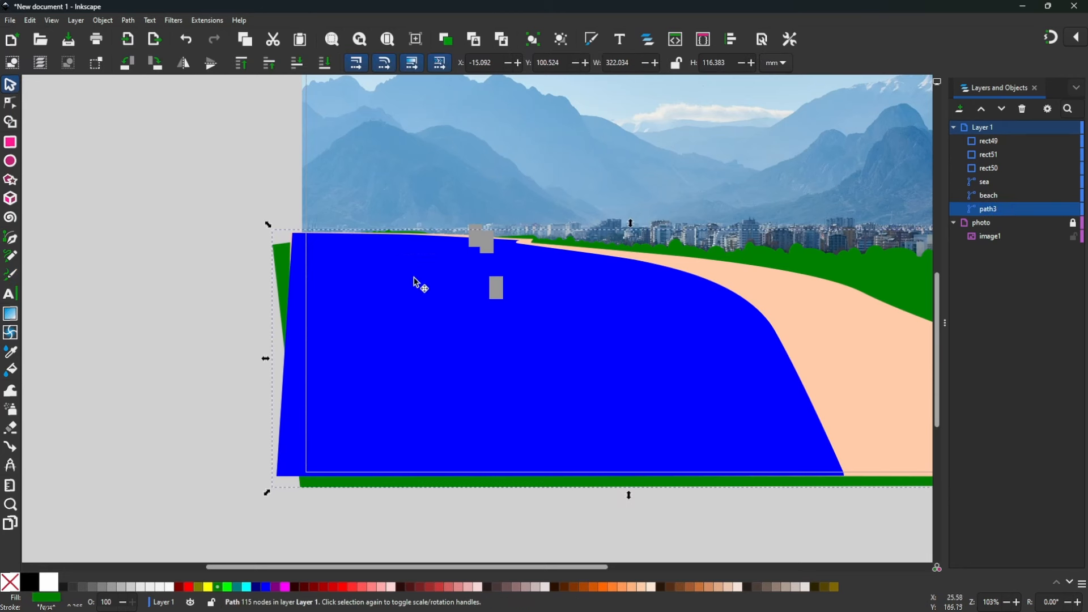
double_click(1008, 211)
text(t)
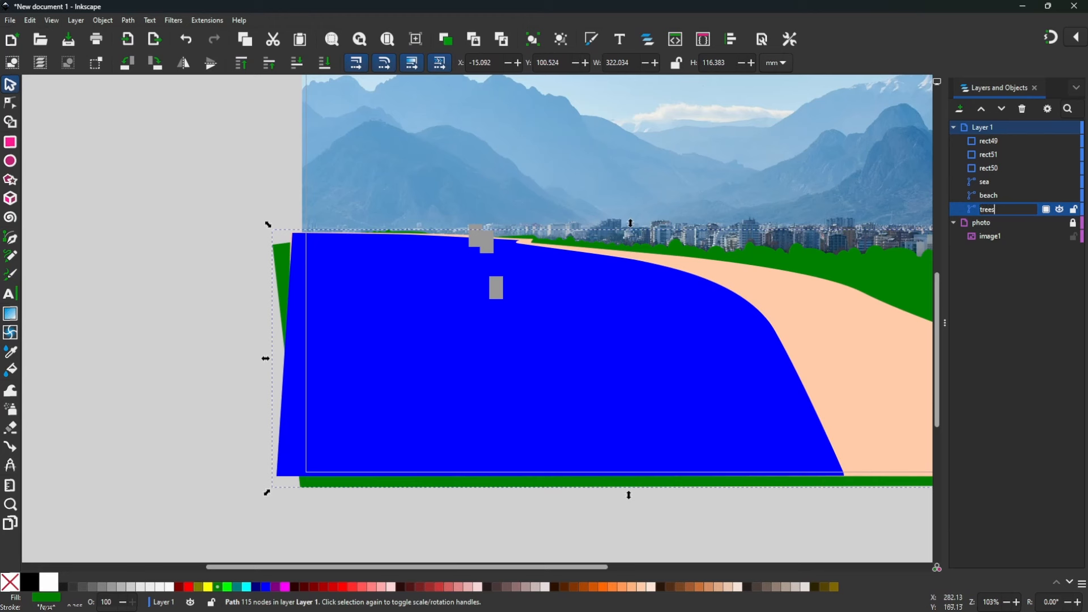
text(rees)
key(Return)
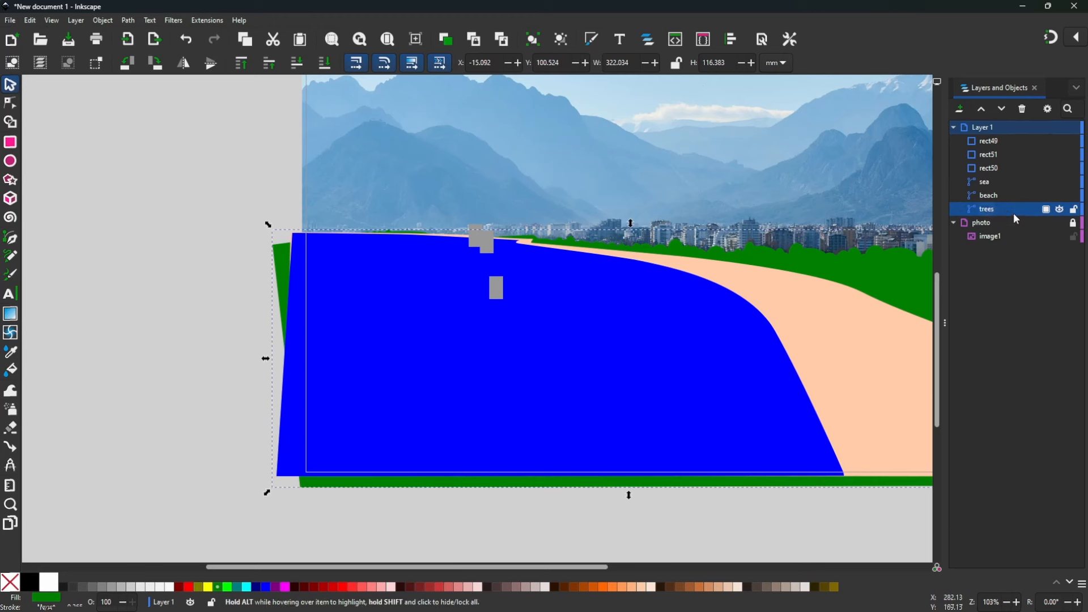
Lock the sea, beach and trees objects so they cannot be moved accidentally
click(1073, 195)
drag(642, 293, 629, 387)
drag(799, 316, 788, 371)
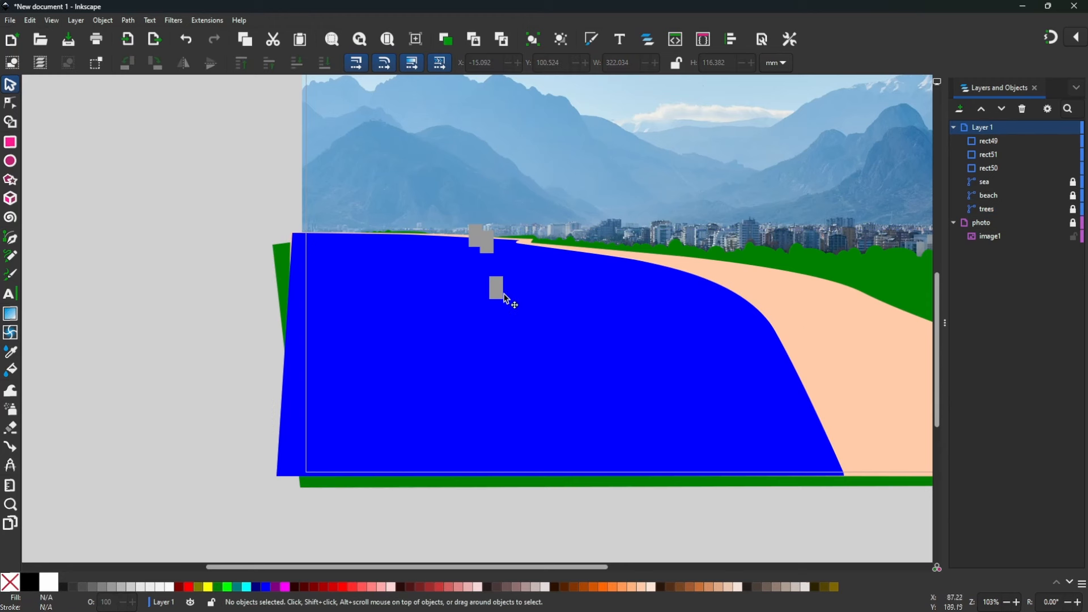
Stamp many overlapping copies of the grey rectangle along the skyline, varying its width and height, to form the city buildings
drag(507, 299, 628, 362)
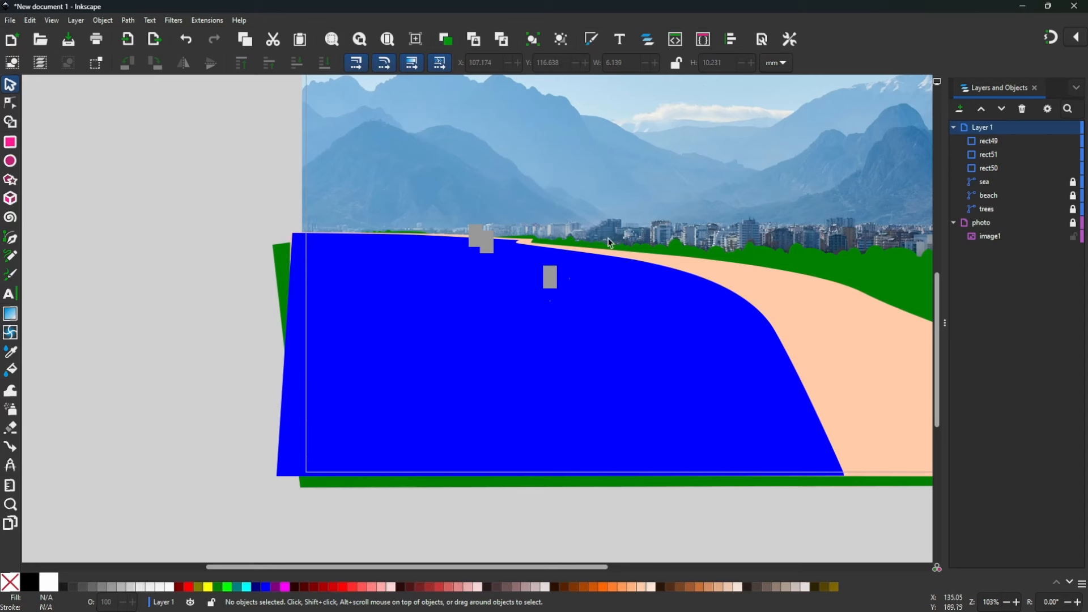
key(space)
key(space)
key(space)
key(space)
mouse_move(552, 281)
mouse_down()
mouse_move(510, 253)
mouse_move(538, 245)
mouse_move(485, 266)
mouse_move(473, 244)
mouse_move(912, 249)
mouse_move(901, 245)
mouse_up()
key(space)
key(space)
key(space)
key(space)
key(space)
key(space)
key(space)
key(space)
key(space)
key(space)
key(space)
key(space)
key(space)
key(space)
key(space)
key(space)
key(space)
key(space)
key(space)
key(space)
key(space)
key(space)
key(space)
key(space)
key(space)
key(space)
Move the leftover grey rectangle away from the skyline and delete it
mouse_move(825, 272)
mouse_down()
mouse_move(829, 284)
mouse_move(779, 256)
mouse_move(539, 306)
mouse_up()
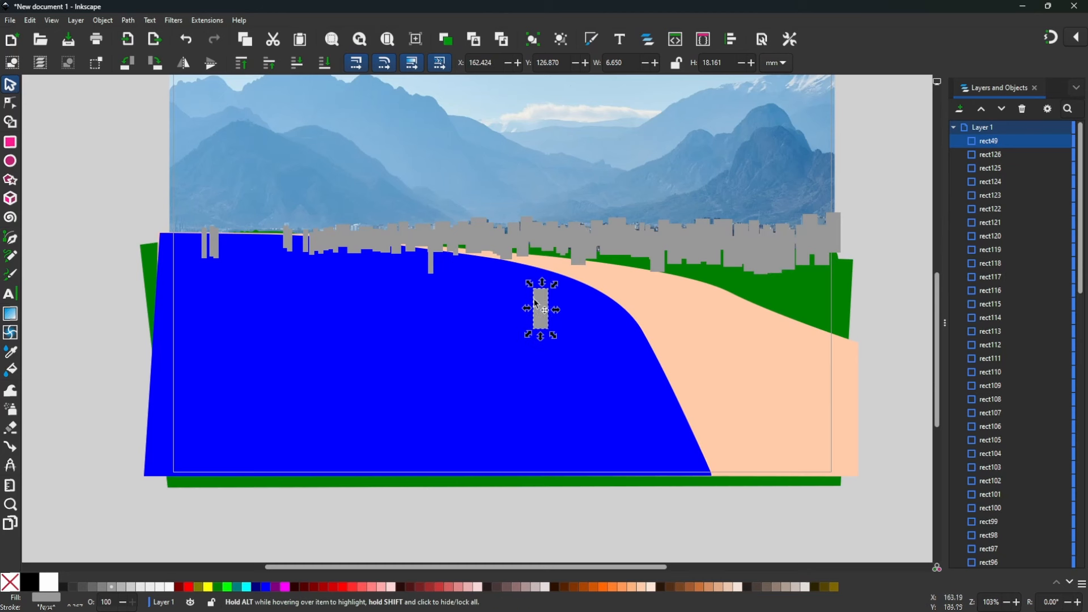
key(Delete)
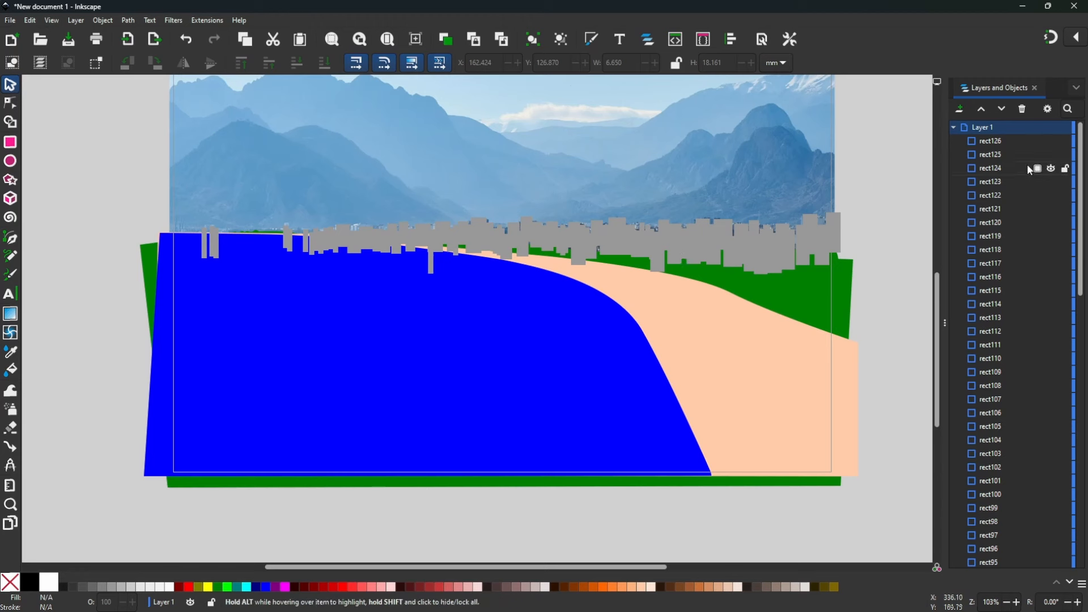
Select all the building rectangles and randomise their colours with the Tweak tool, leaving the opacity channel out
click(988, 141)
scroll(1009, 202, down, 8)
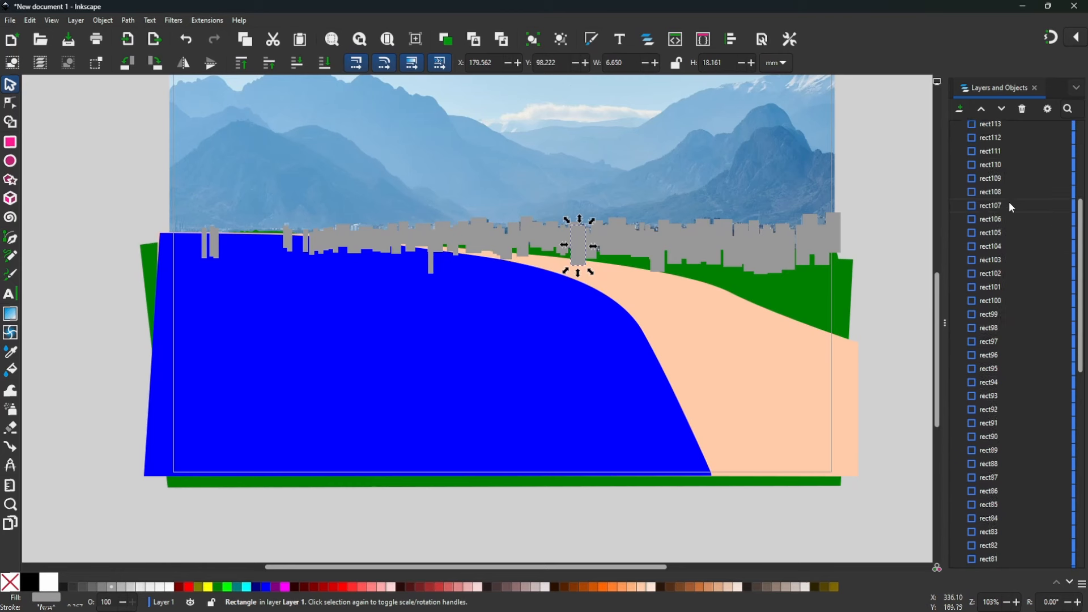
scroll(1008, 209, down, 10)
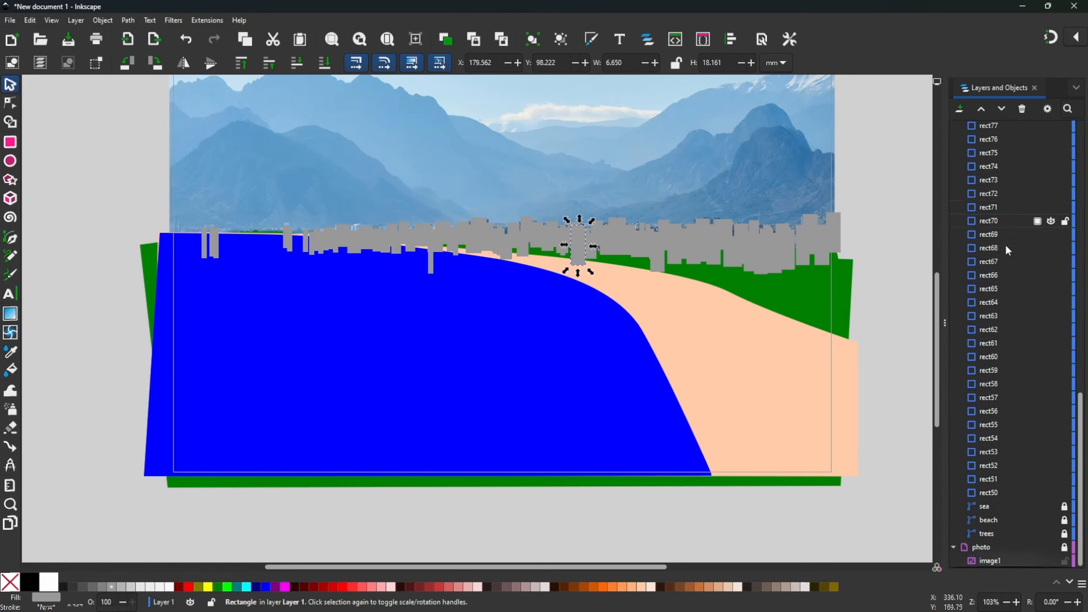
shift+click(989, 492)
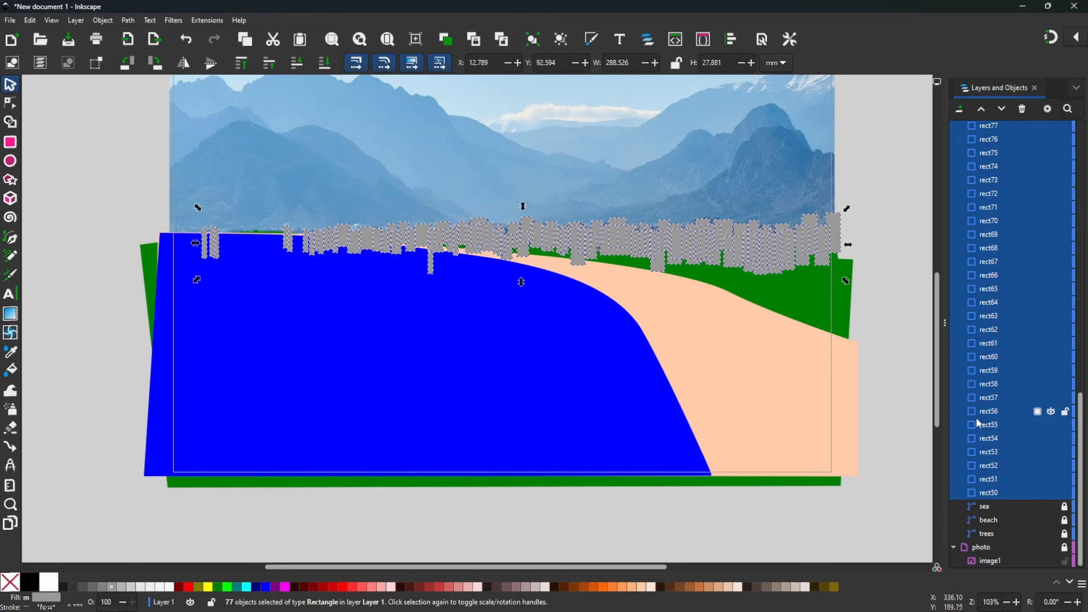
click(11, 393)
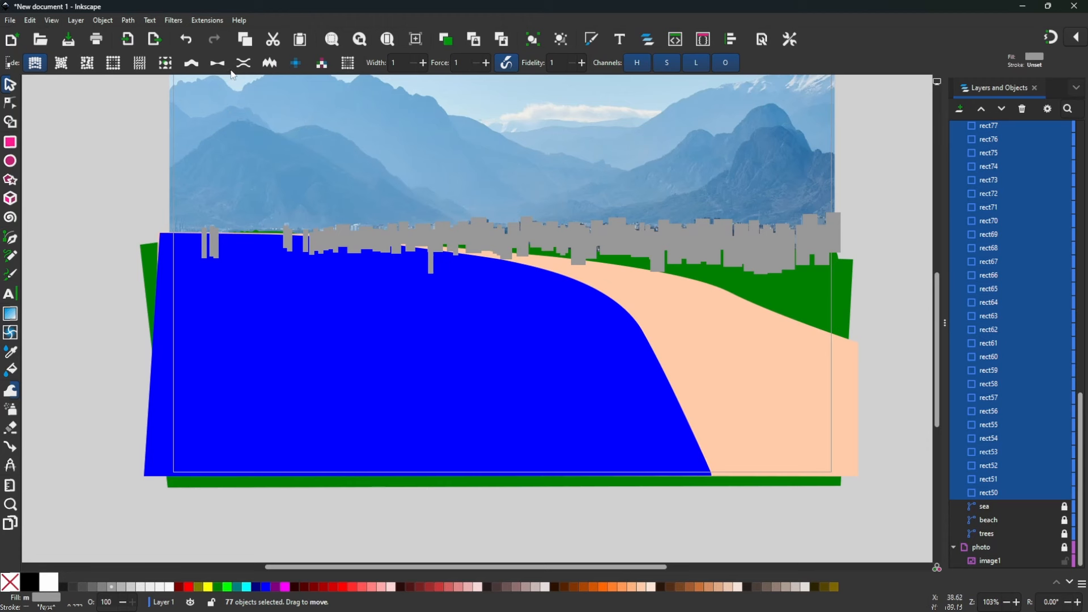
click(323, 66)
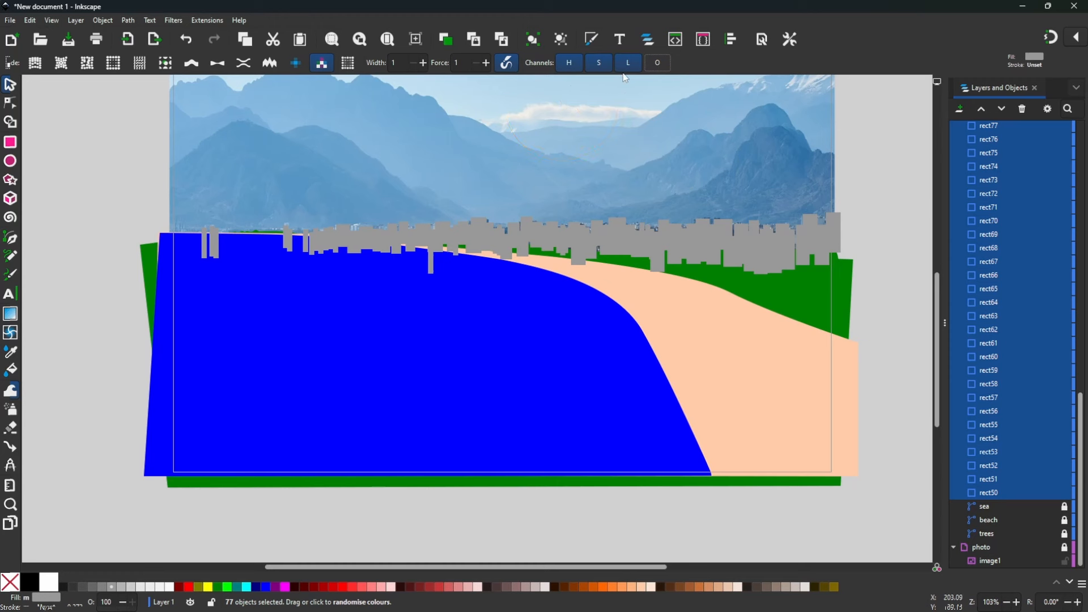
mouse_move(205, 219)
mouse_down()
mouse_move(209, 250)
mouse_move(316, 257)
mouse_move(564, 237)
mouse_move(824, 245)
mouse_move(759, 351)
mouse_up()
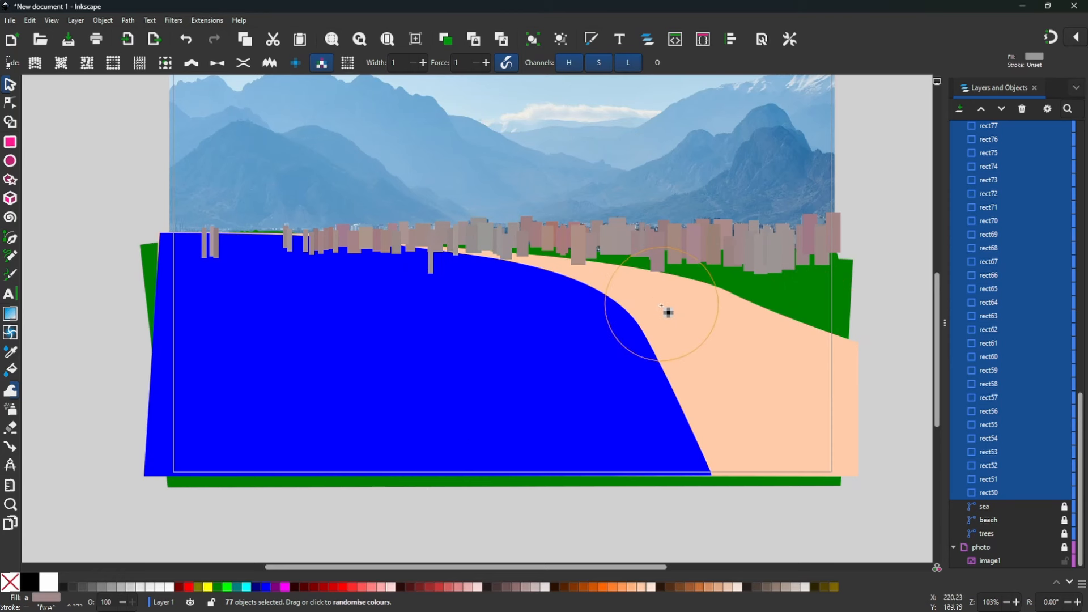
click(778, 265)
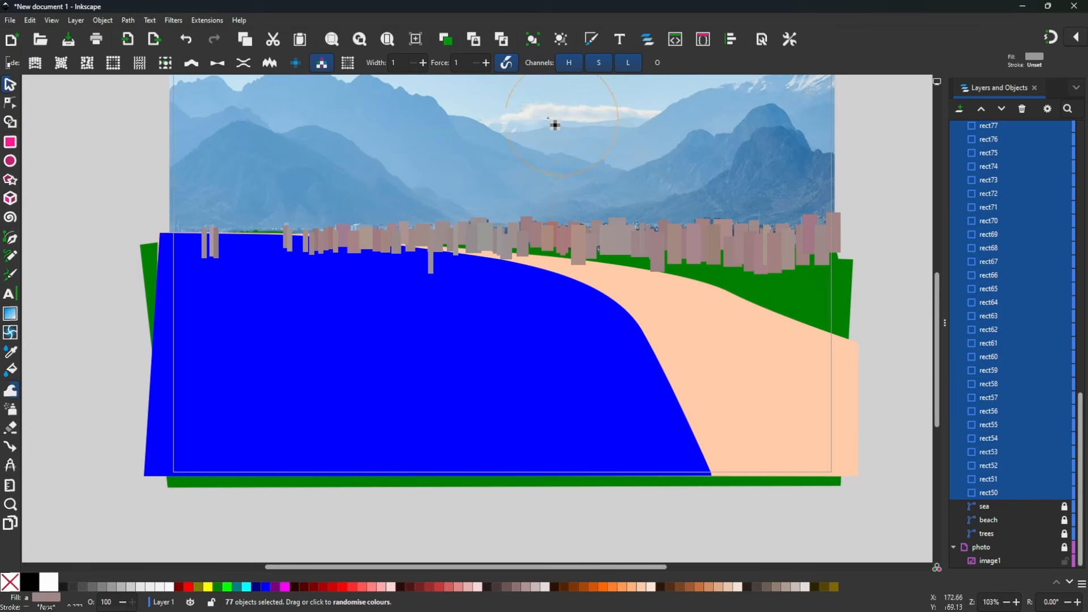
Group all the selected building rectangles
scroll(647, 259, up, 4)
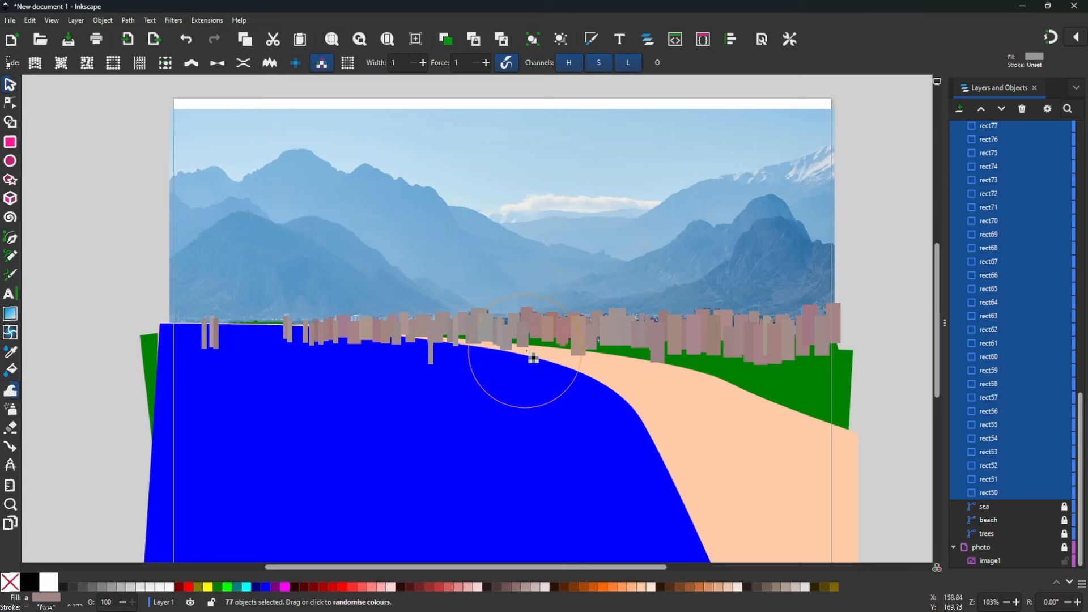
click(11, 85)
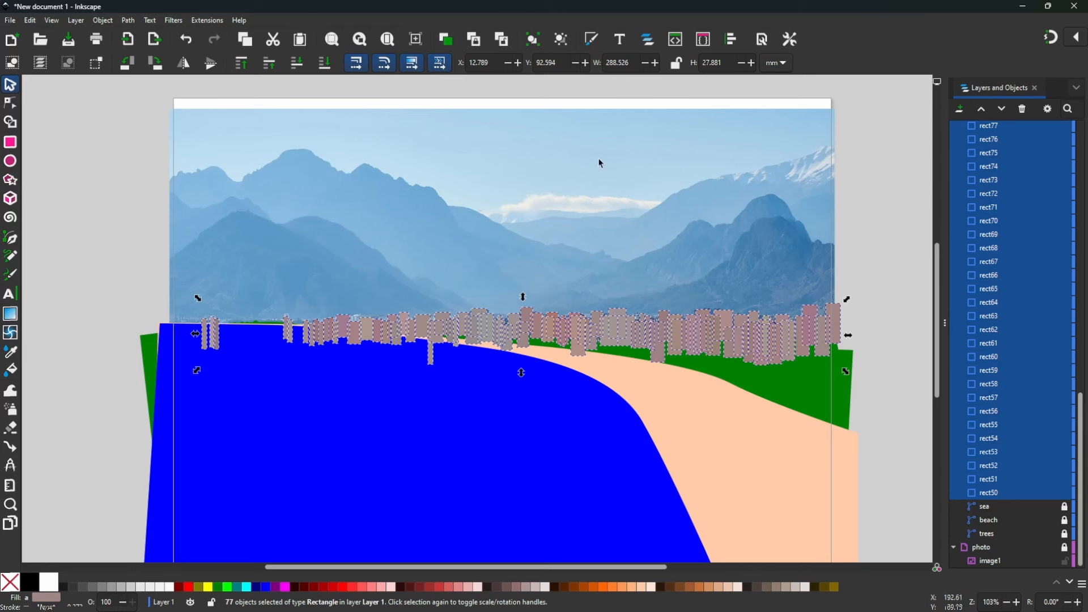
click(533, 40)
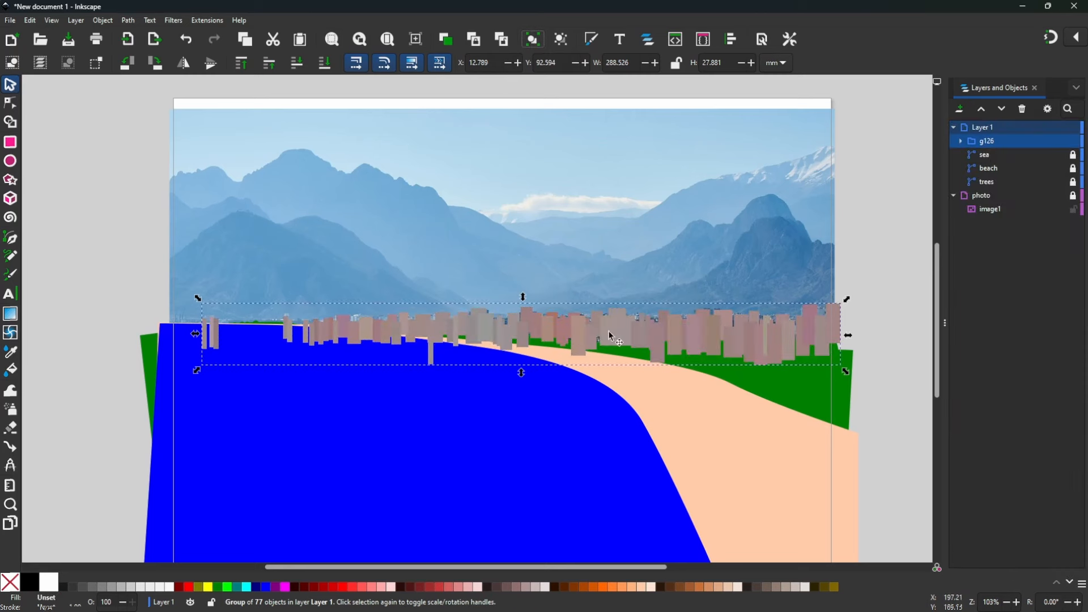
Try moving the building group down over the sea and beach as one object, and undo the move
drag(625, 333, 640, 368)
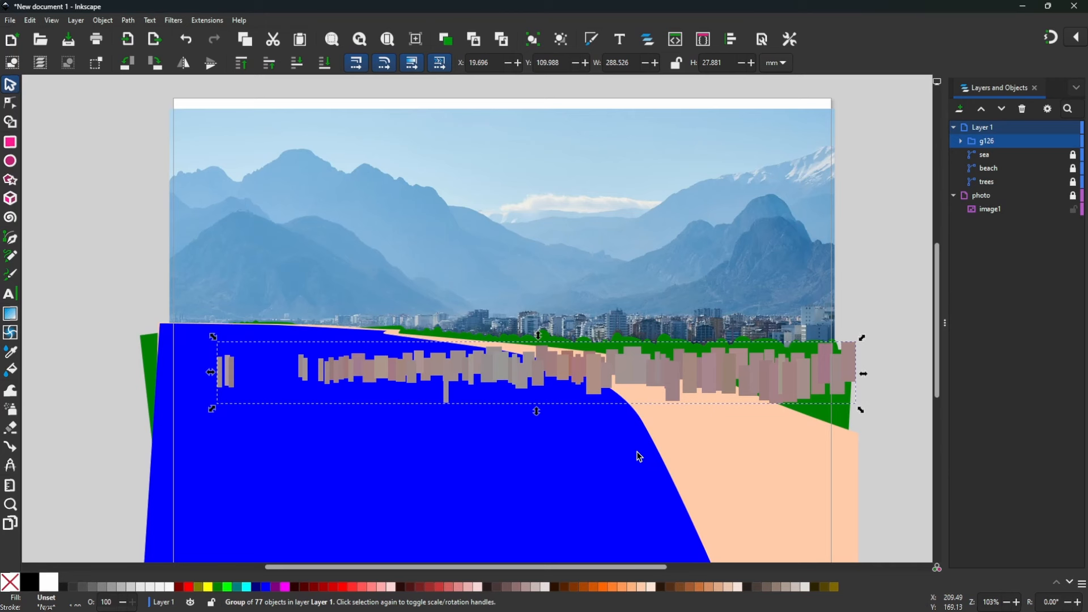
key(ctrl+z)
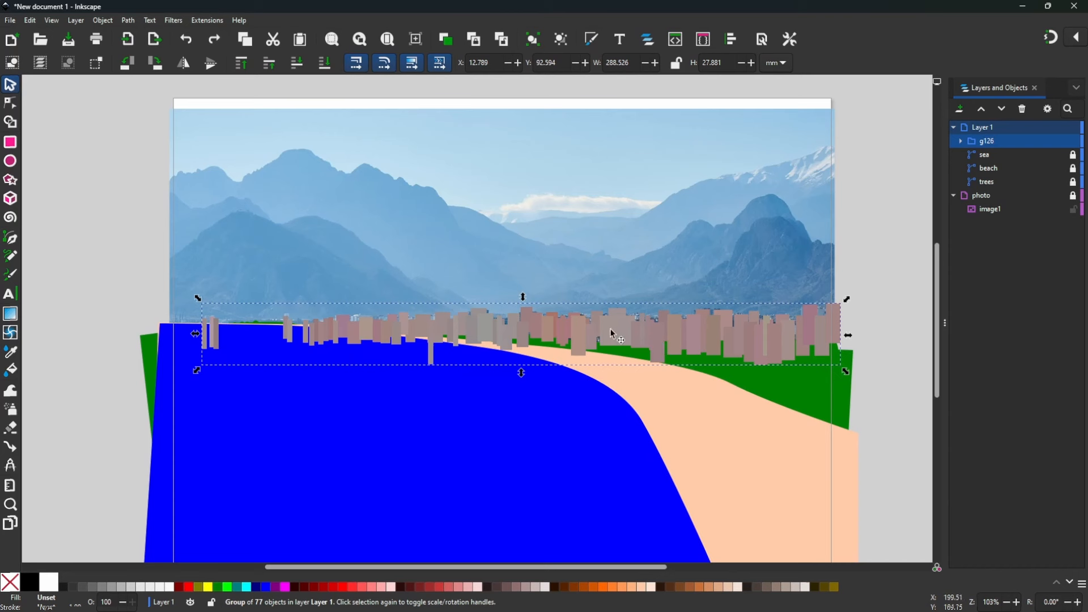
Enter the building group, select several individual buildings inside it, and leave the group
double_click(654, 336)
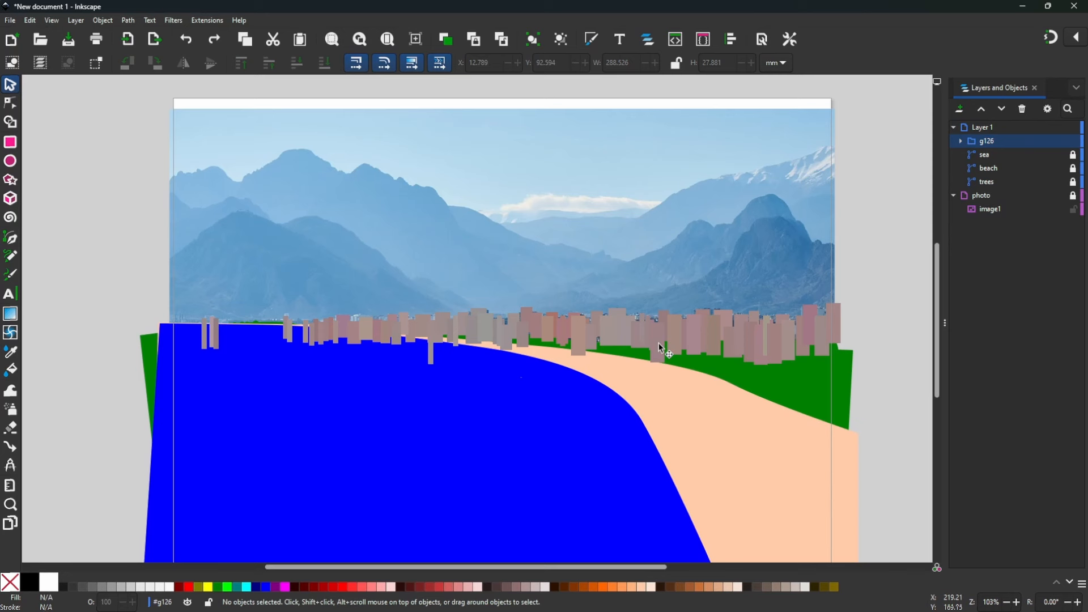
click(659, 344)
click(696, 342)
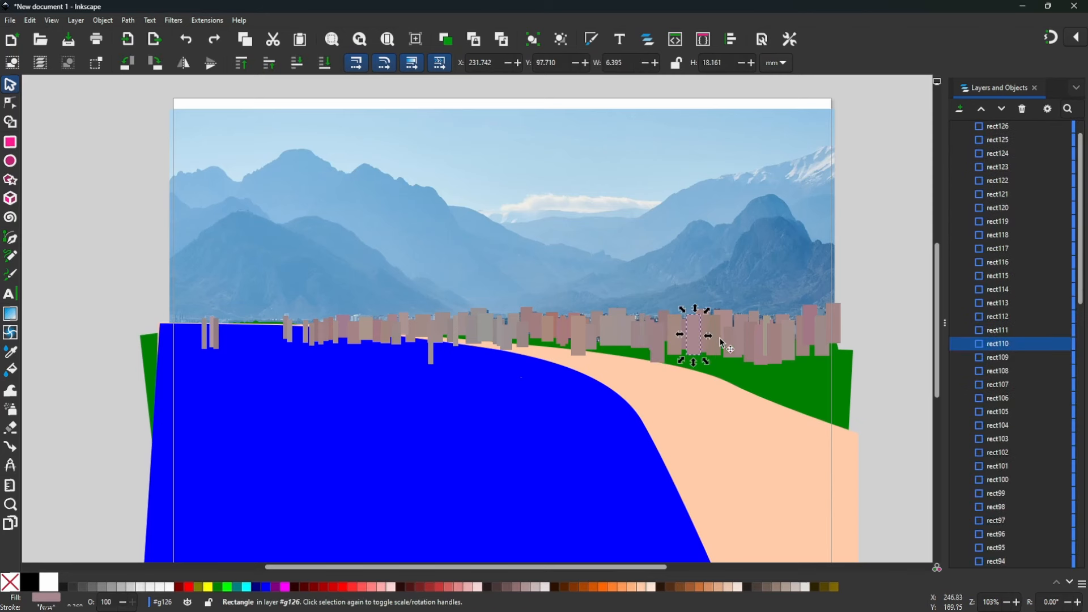
click(720, 339)
click(765, 340)
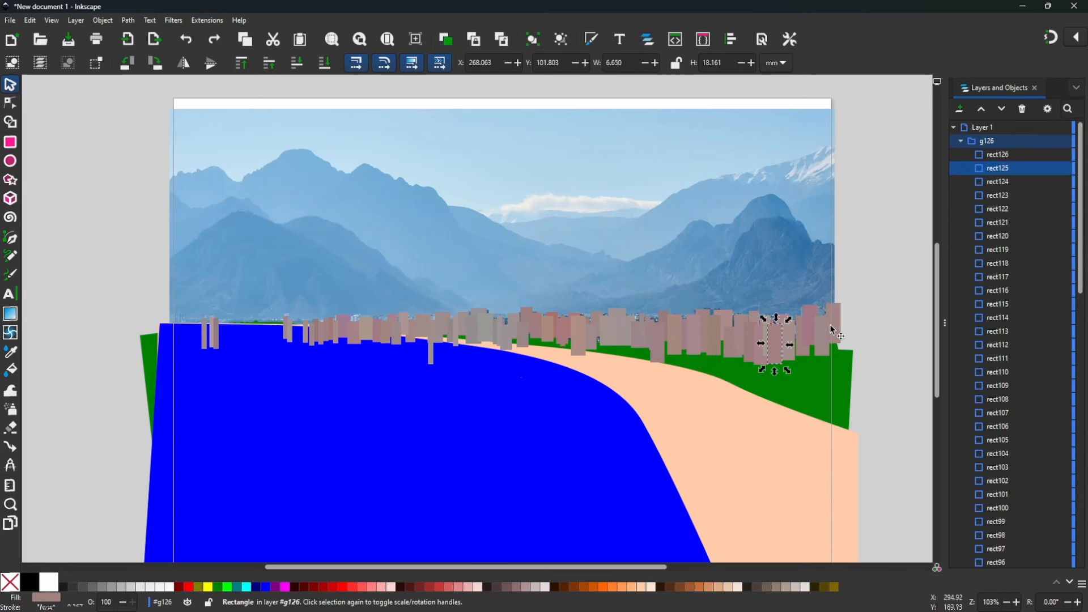
click(896, 282)
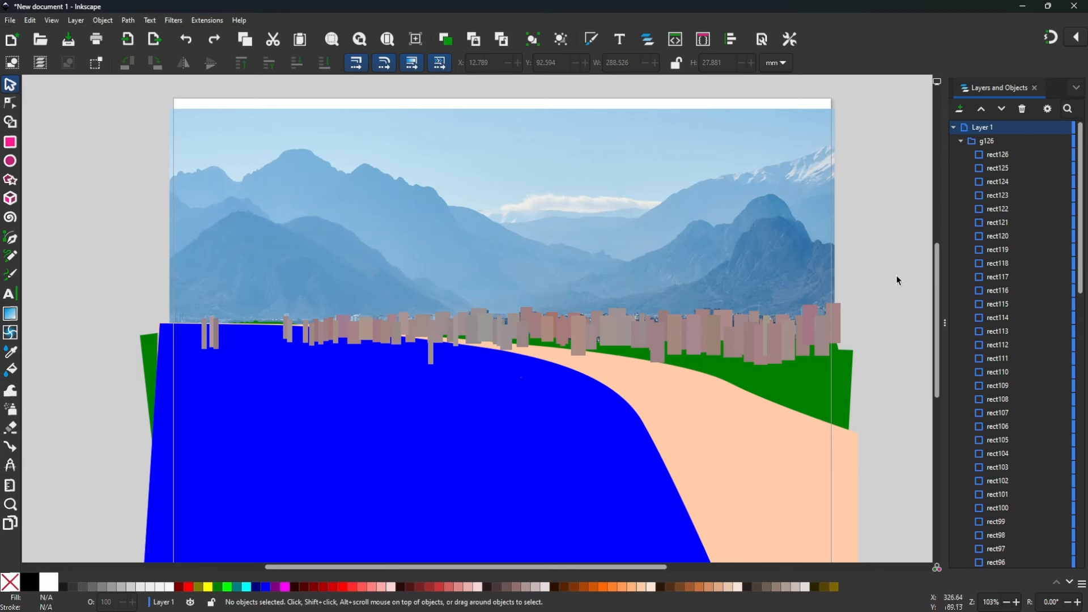
Send the building group to the bottom of the stacking order, behind the sea, beach and trees
click(764, 343)
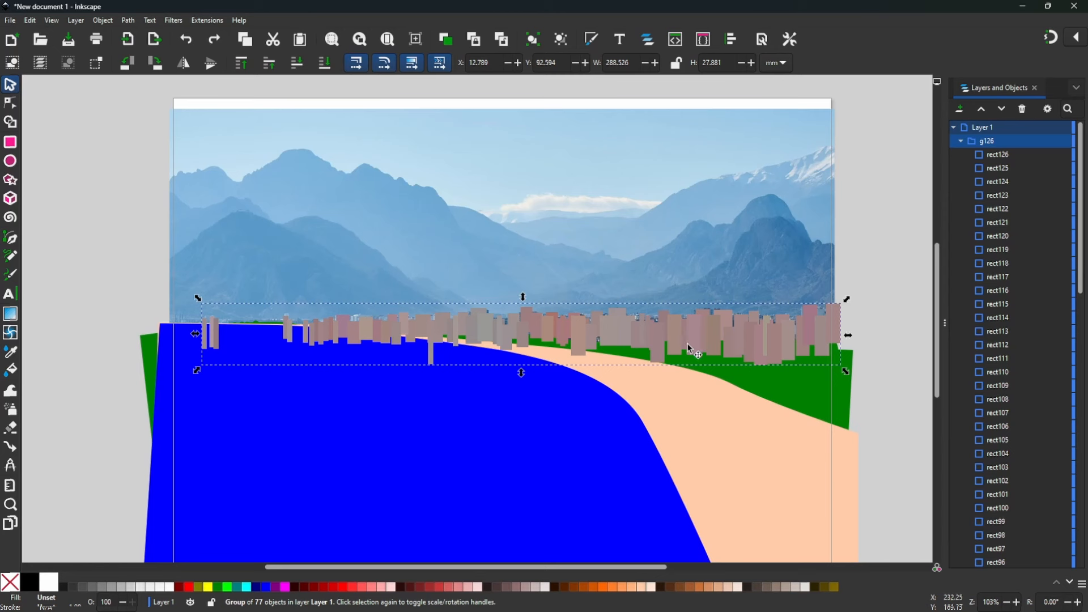
key(End)
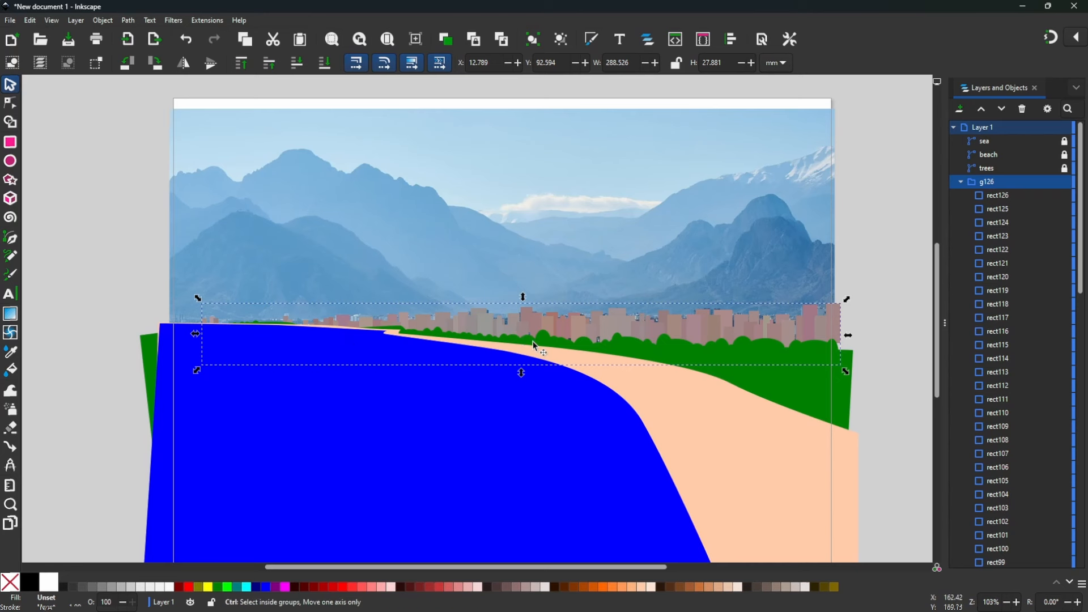
Enter the building group and extend the building above the gap in the trees downward to about 14.7 mm high
scroll(533, 344, up, 1)
scroll(533, 344, up, 1)
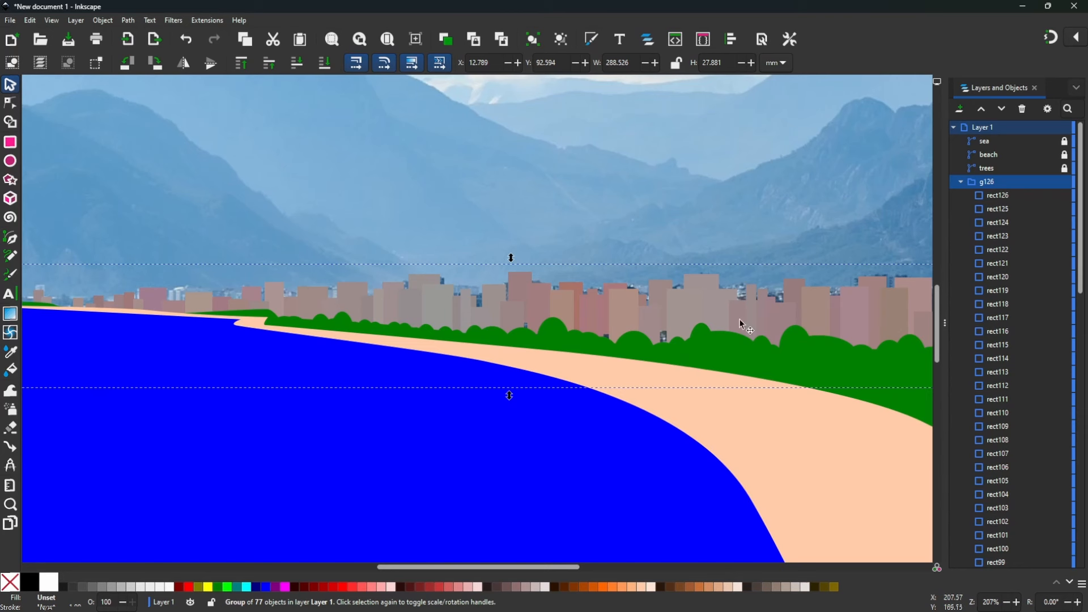
key(Escape)
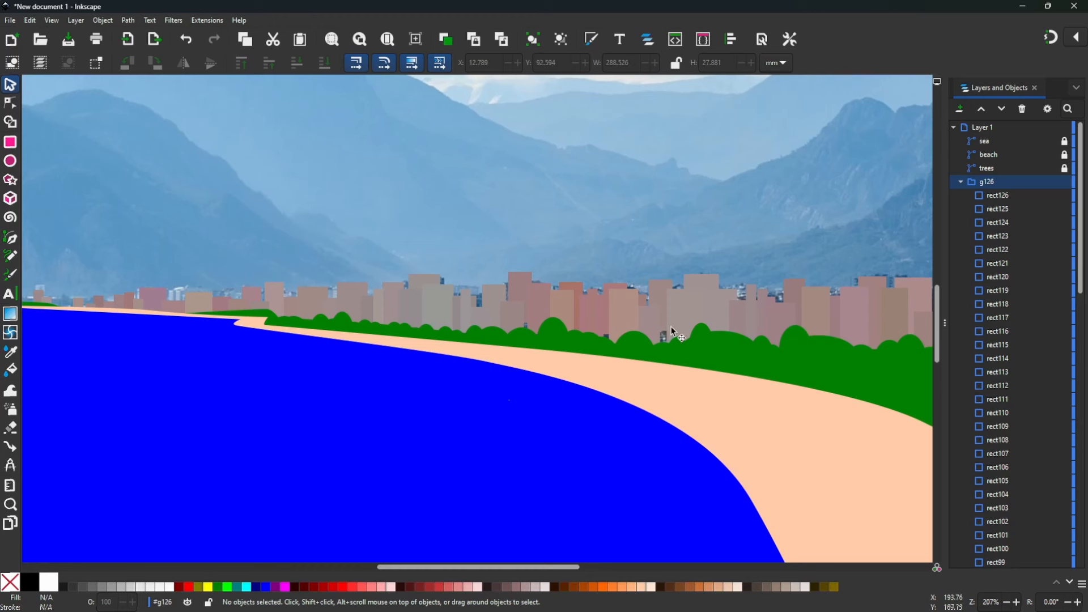
click(659, 299)
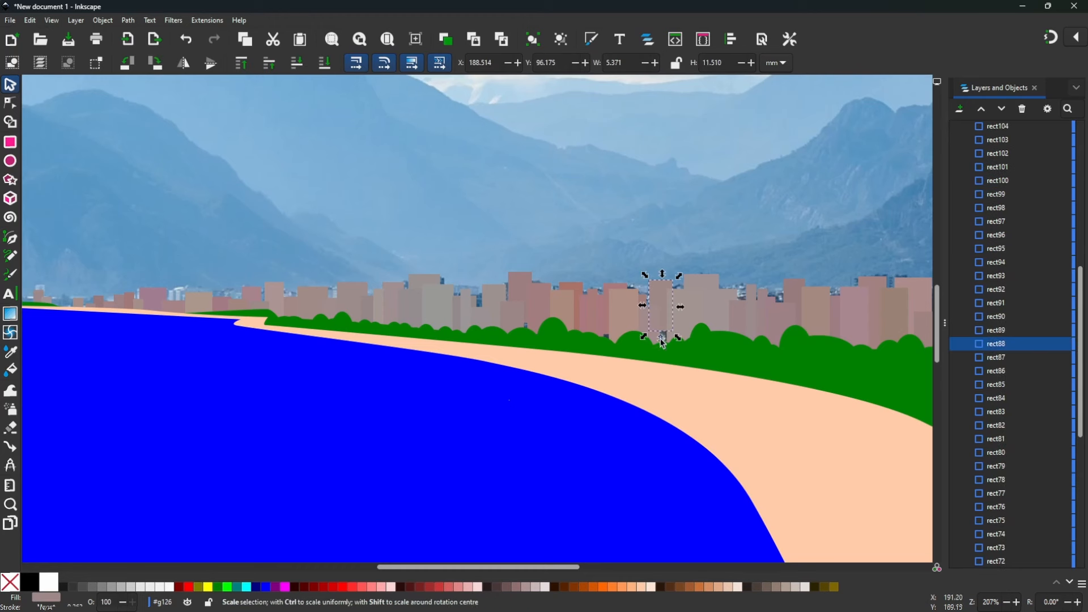
drag(662, 356, 661, 357)
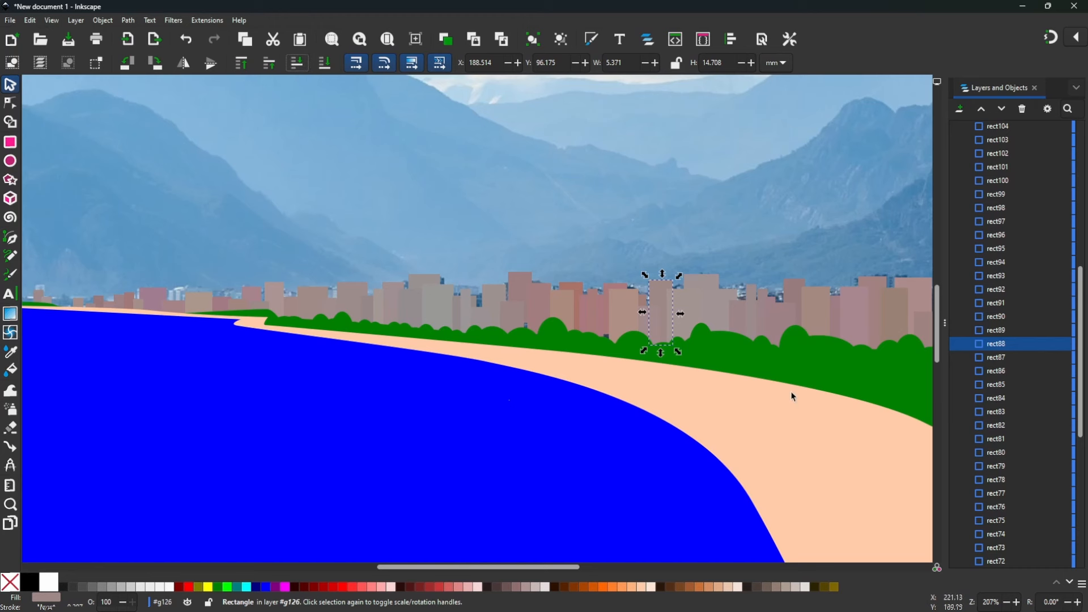
Raise the building between the last two tall ones at the row's right end one level within the group
drag(797, 389, 405, 385)
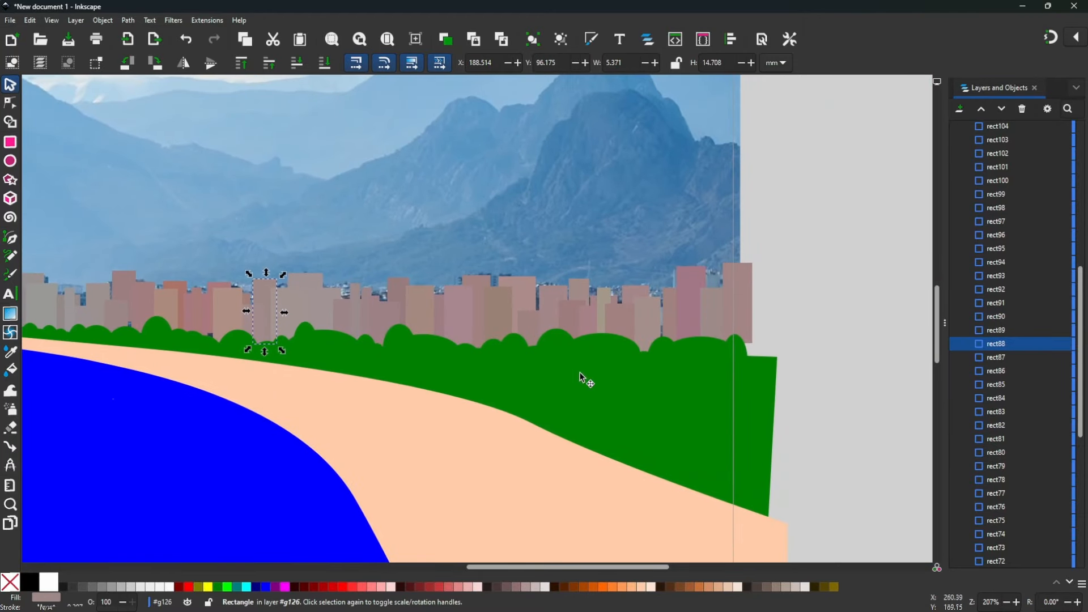
click(717, 304)
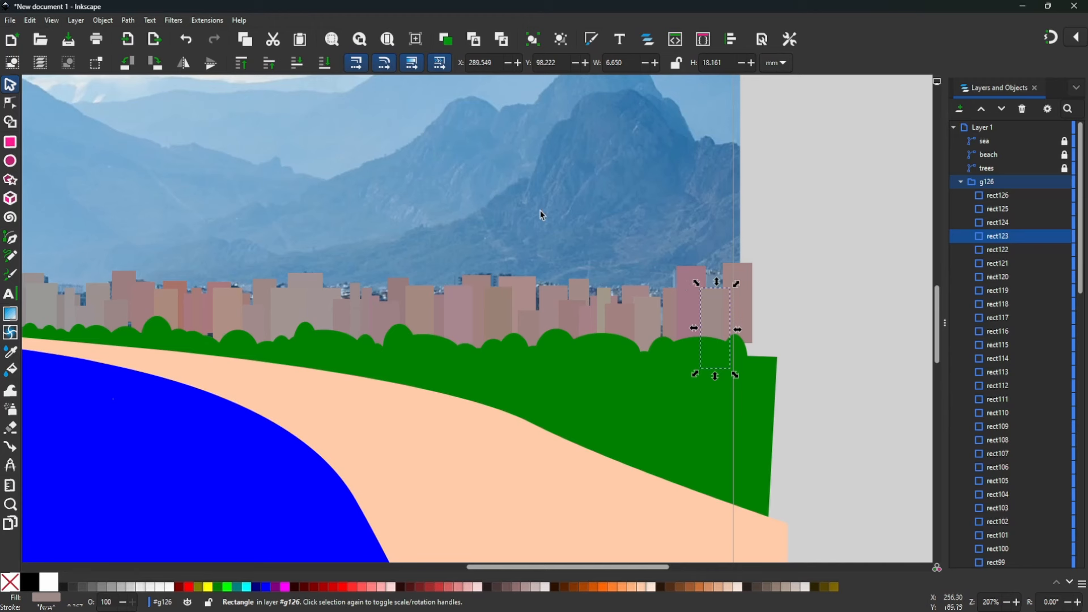
click(272, 68)
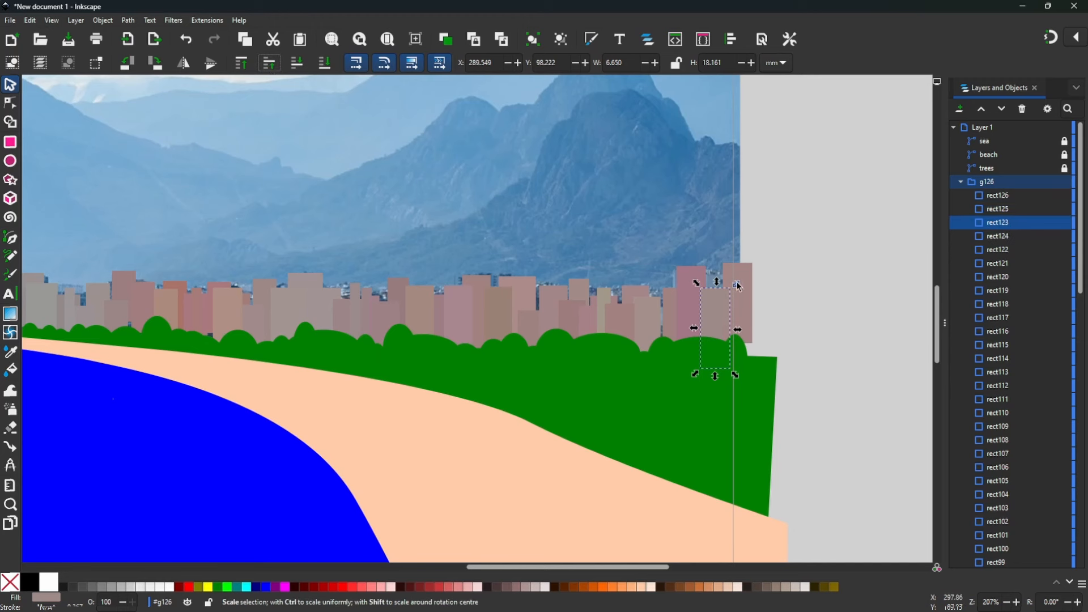
click(811, 300)
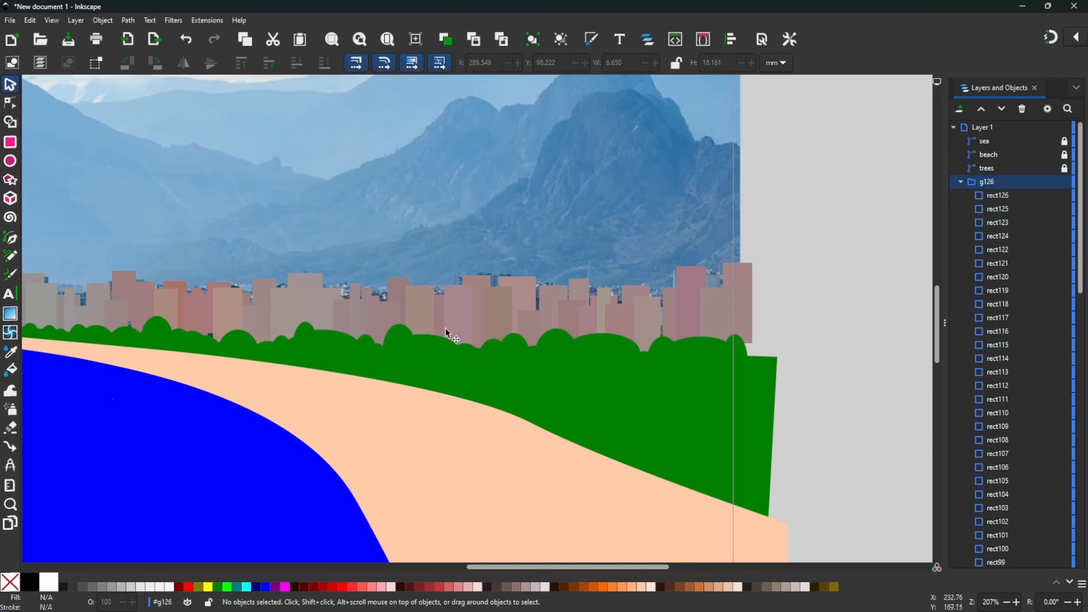
Lower the narrow 2.3 mm wide building in the row one level within the group
click(353, 306)
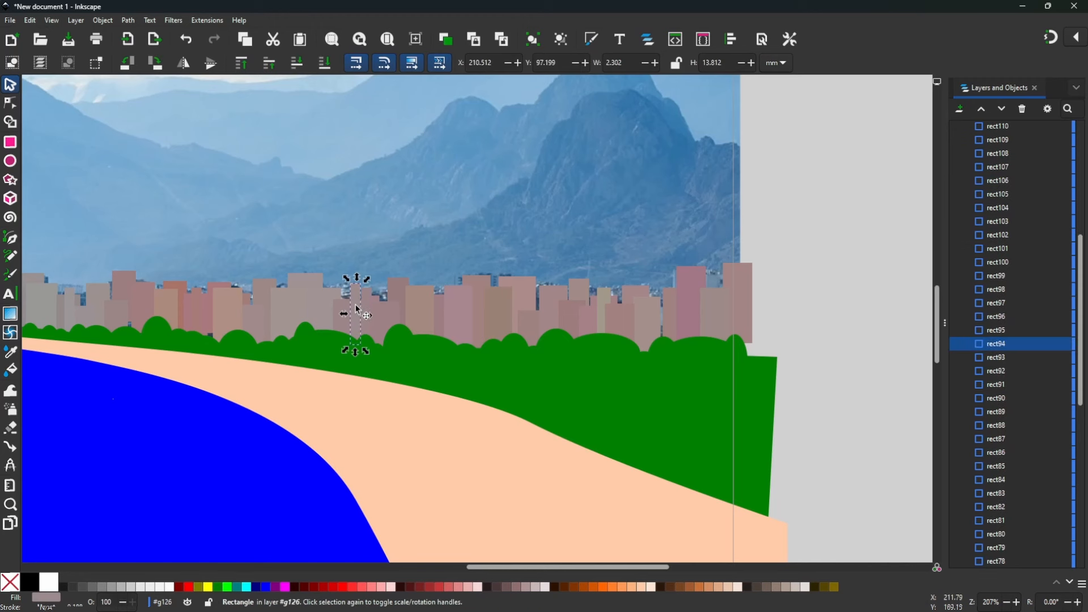
click(299, 64)
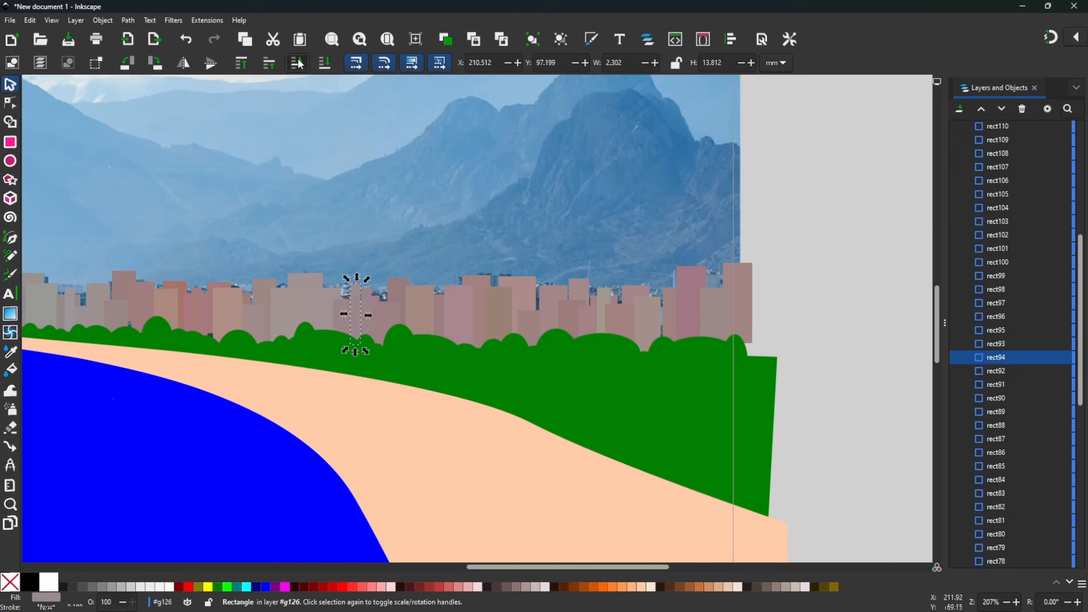
click(852, 295)
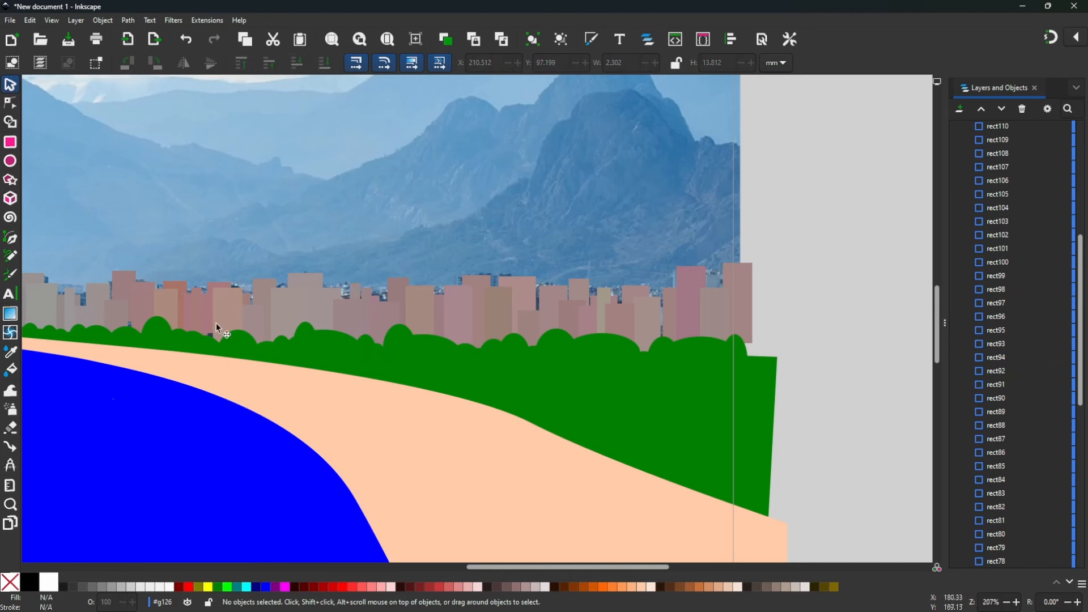
Extend the reddish building beside the beach-side trees downward to about 14.5 mm high so it reaches behind the trees
click(214, 286)
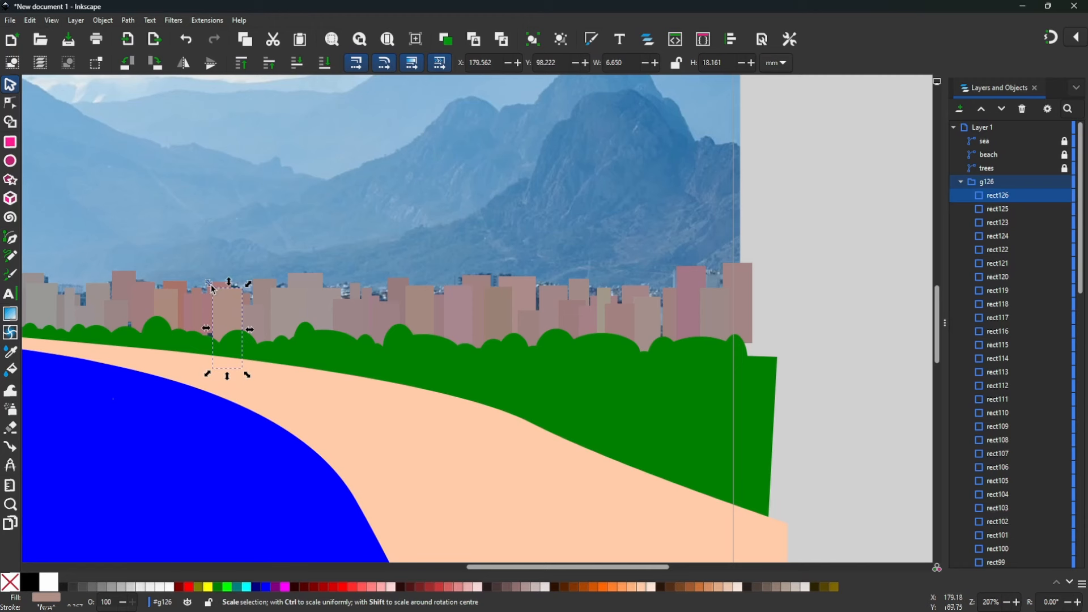
click(218, 284)
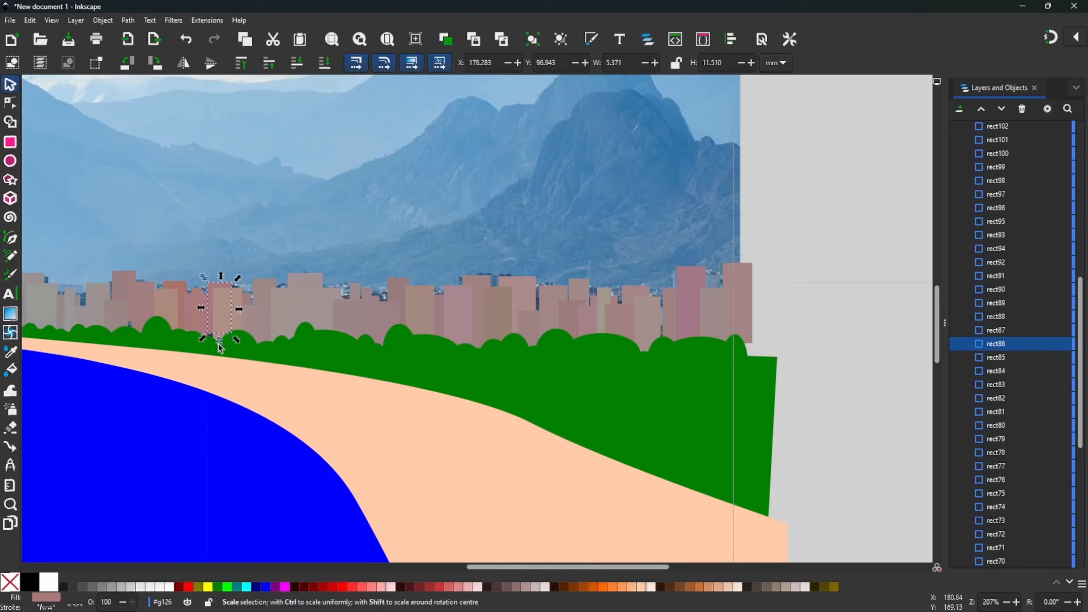
drag(219, 341, 219, 353)
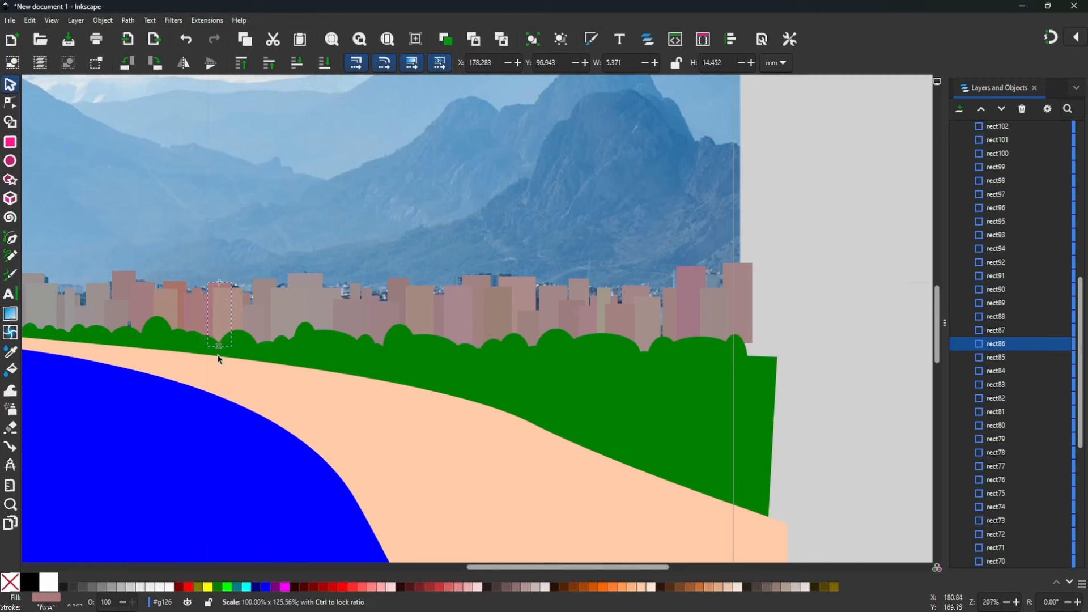
click(119, 278)
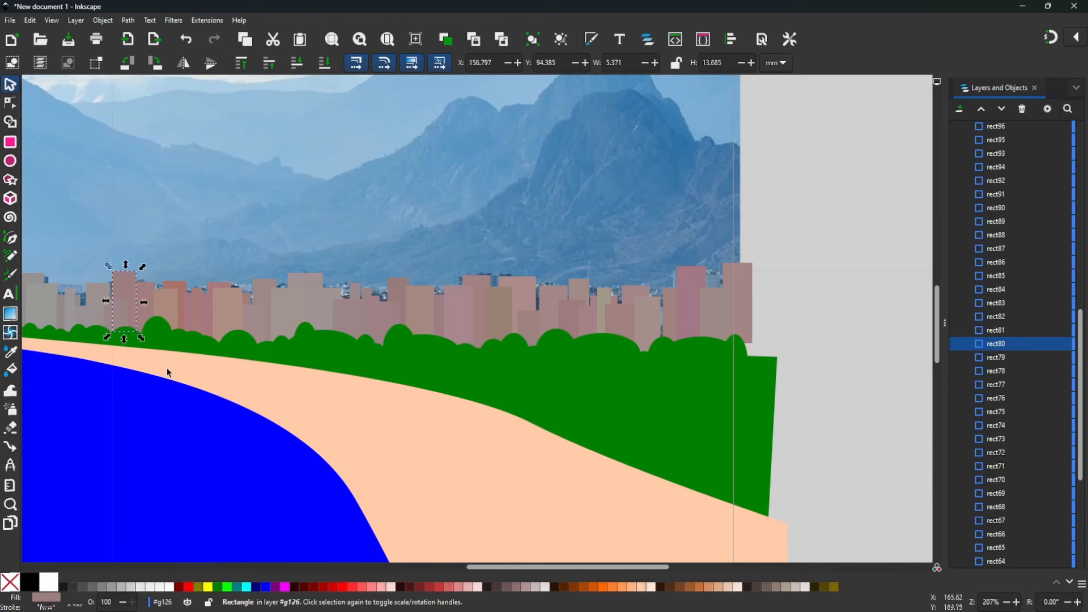
Stamp several lower copies of a building from the row's right end along the tree line, then raise the original and leave the group
click(670, 312)
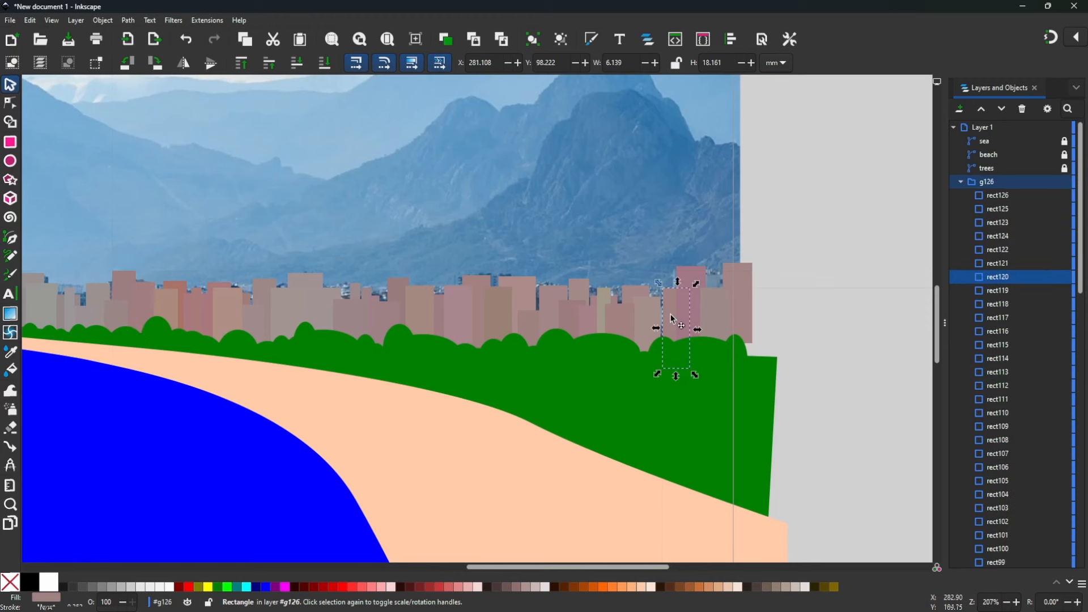
key(ctrl+d)
drag(670, 314, 661, 330)
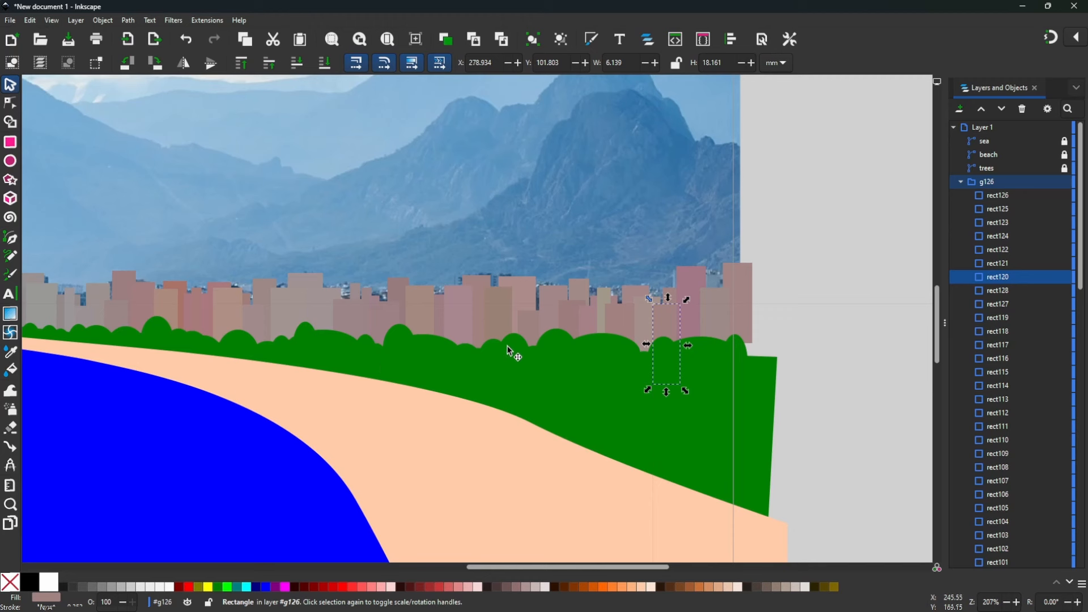
drag(667, 342, 203, 362)
key(space)
key(space)
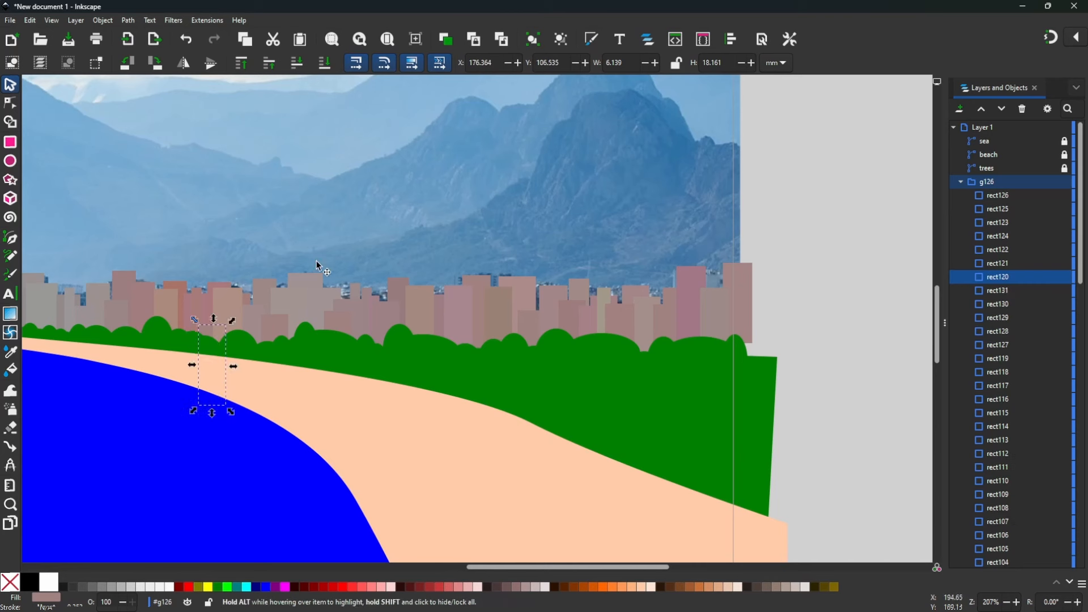
click(270, 65)
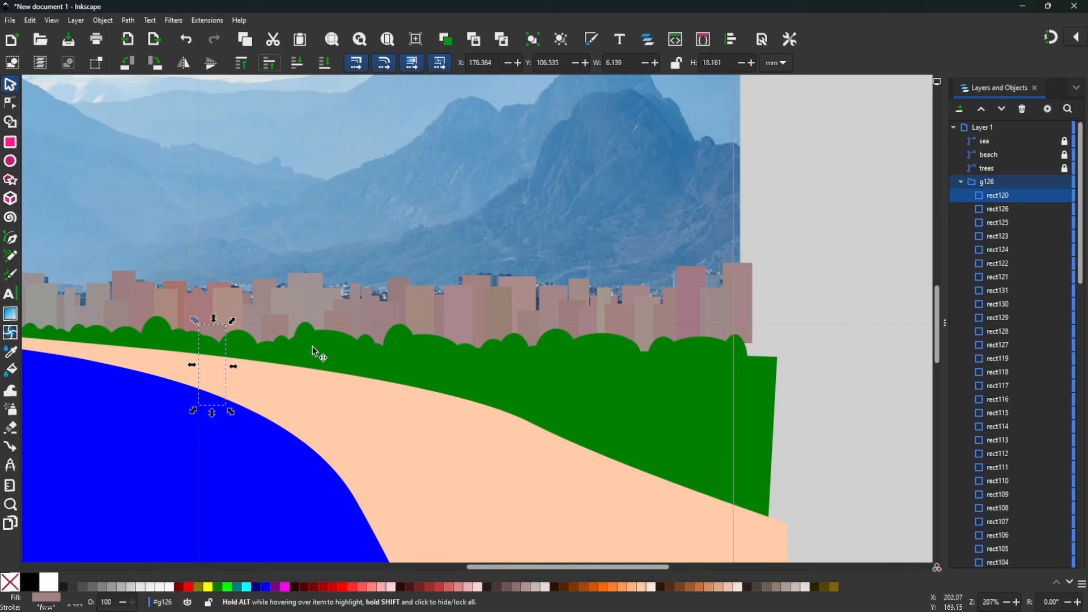
click(815, 273)
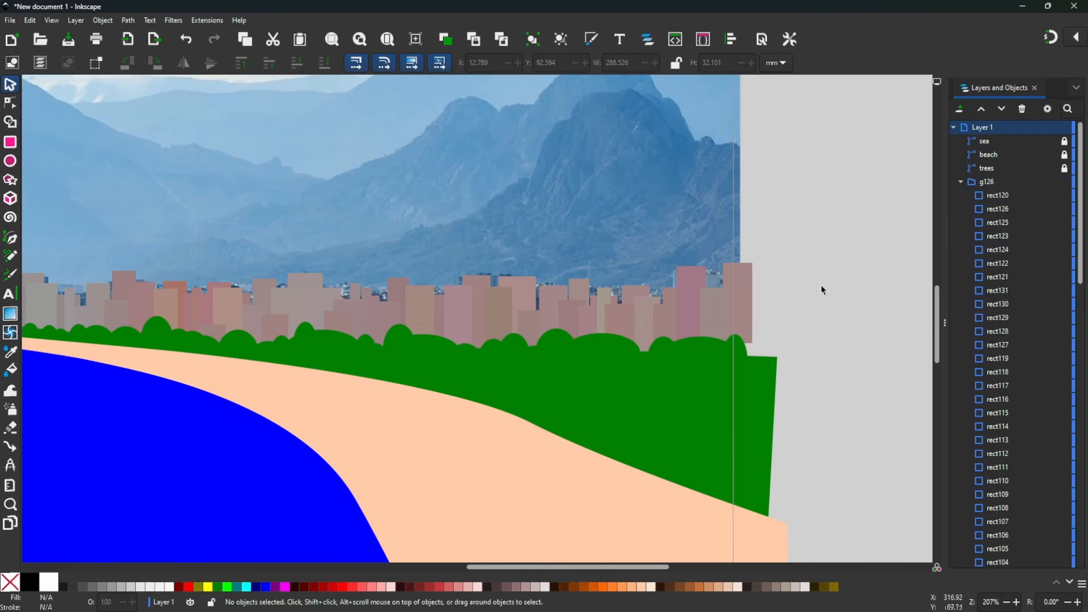
Trace the nearest left mountain with the Pen tool as a closed shape, following its ridge and closing below over the sea
scroll(608, 363, down, 2)
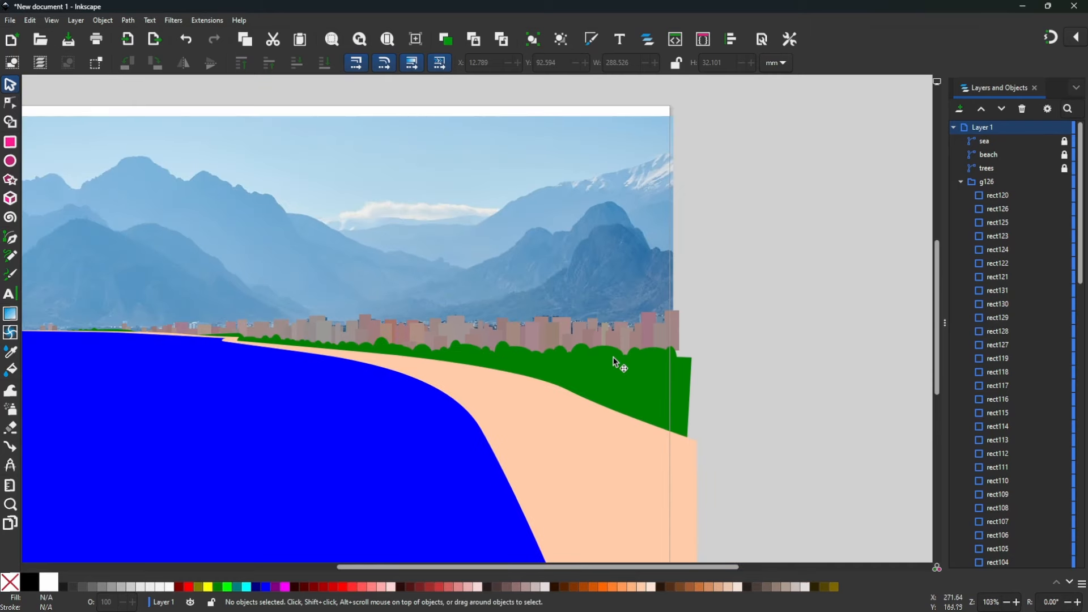
scroll(618, 357, left, 5)
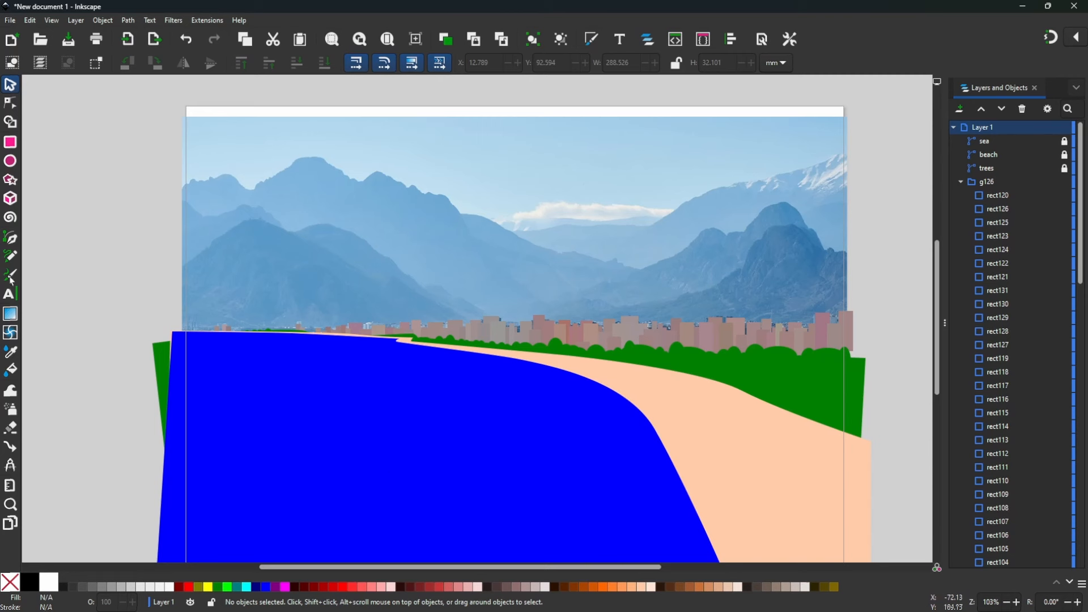
click(11, 241)
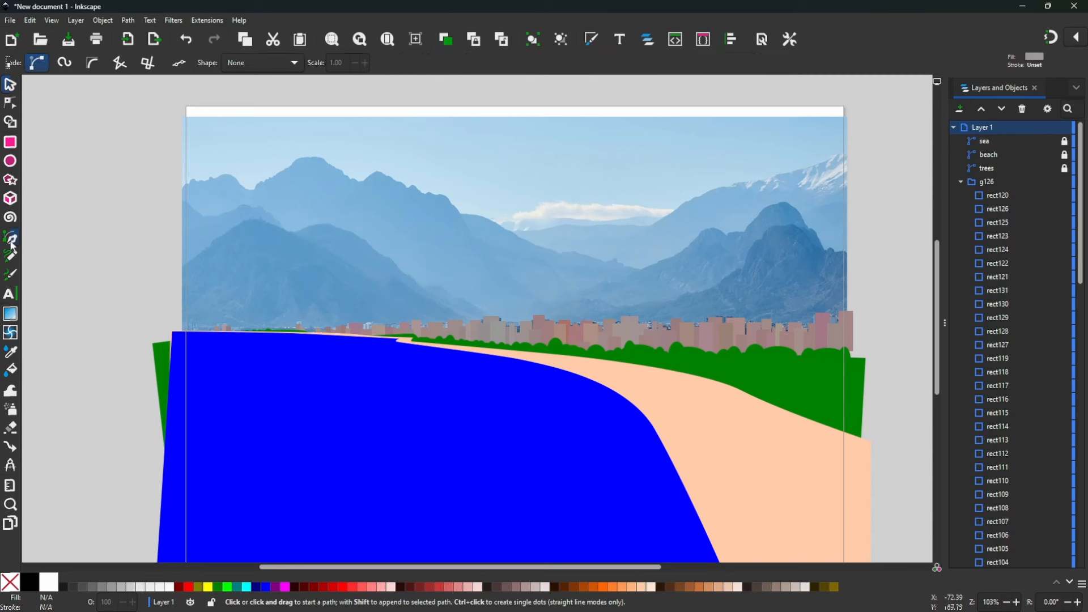
click(171, 273)
drag(216, 239, 270, 220)
click(240, 225)
click(320, 245)
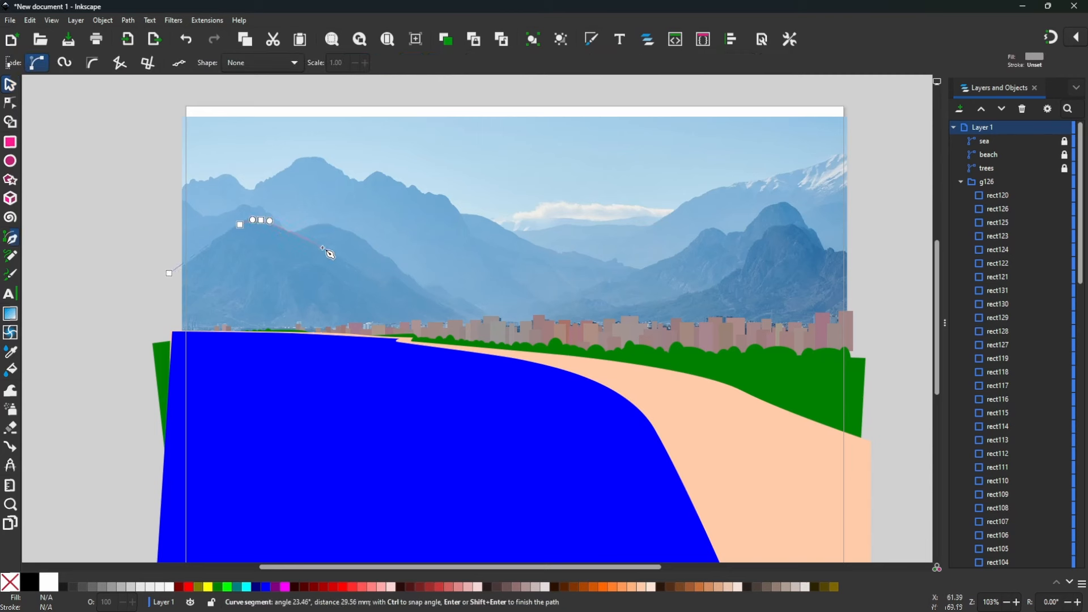
drag(364, 278, 373, 281)
click(397, 278)
drag(435, 304, 495, 326)
click(550, 340)
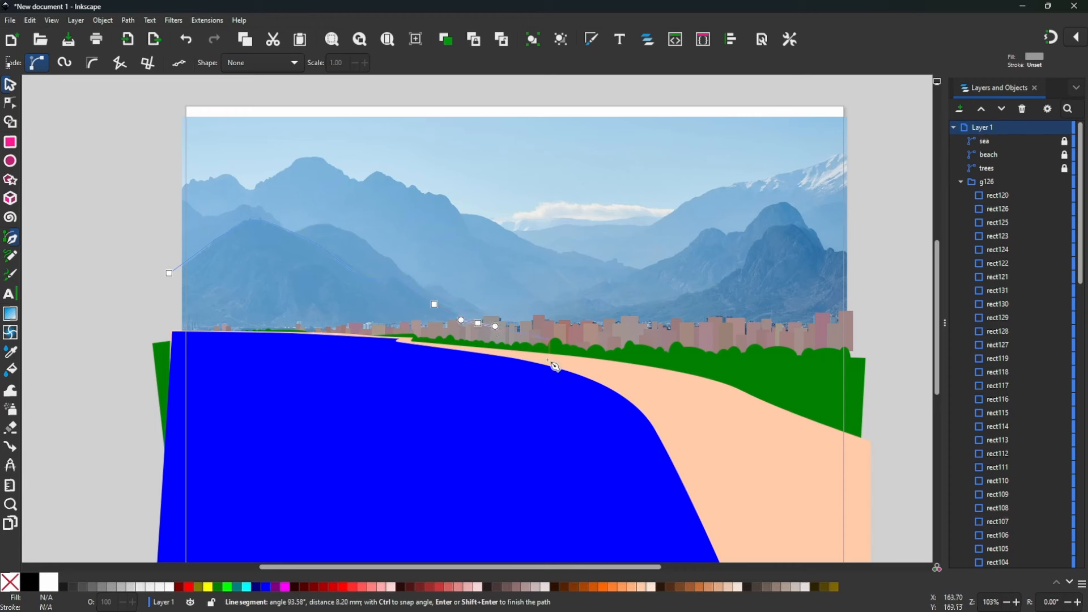
click(555, 422)
click(141, 437)
click(169, 275)
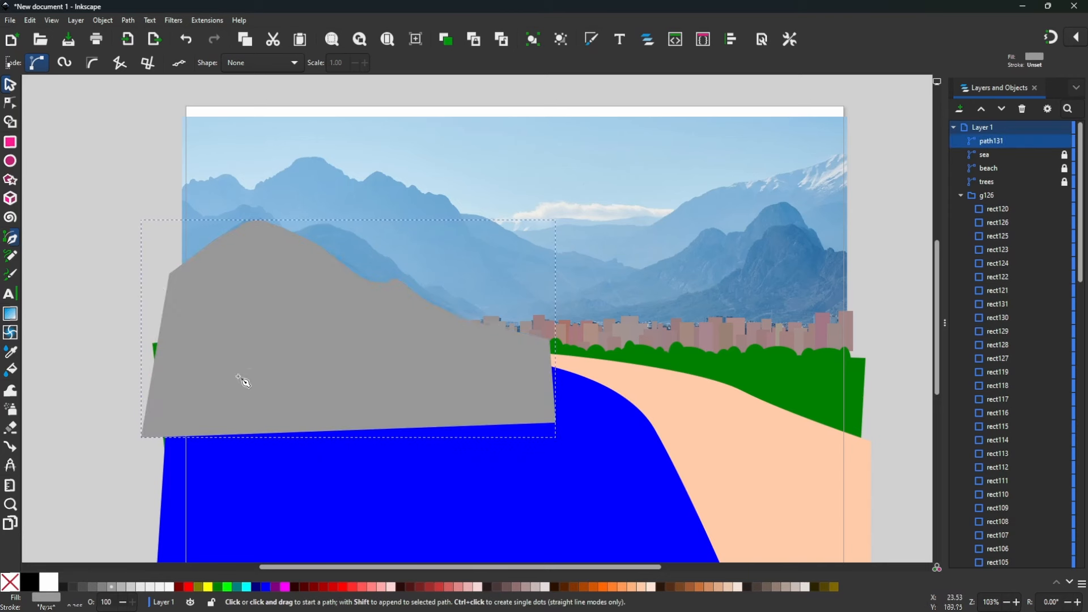
Replace the mountain shape's grey fill with a flat black fill at alpha 1 to reveal the photo beneath
click(10, 583)
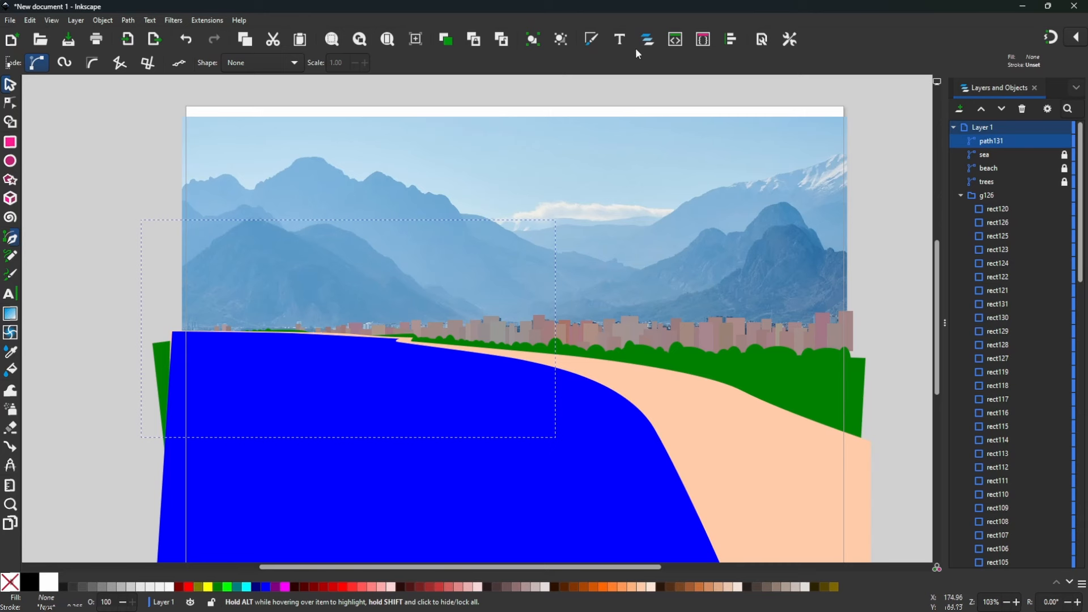
click(591, 39)
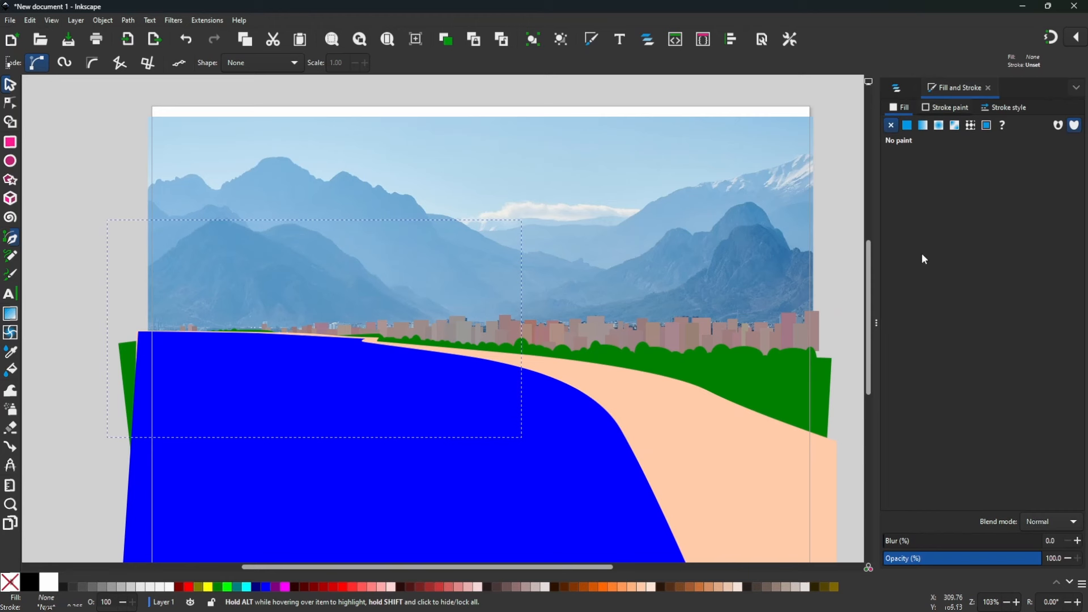
click(906, 126)
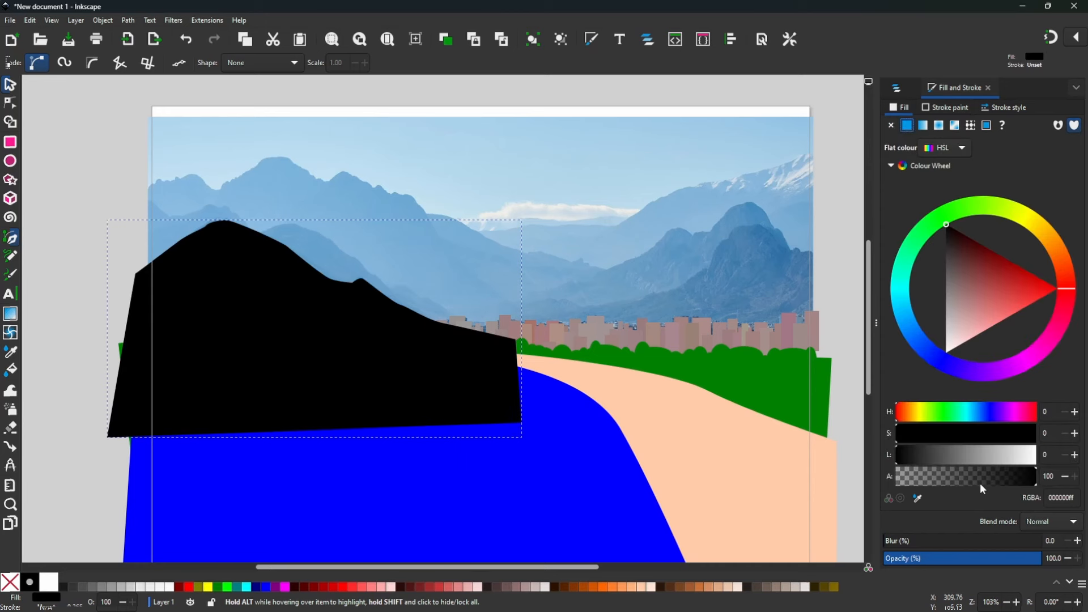
drag(991, 481, 897, 481)
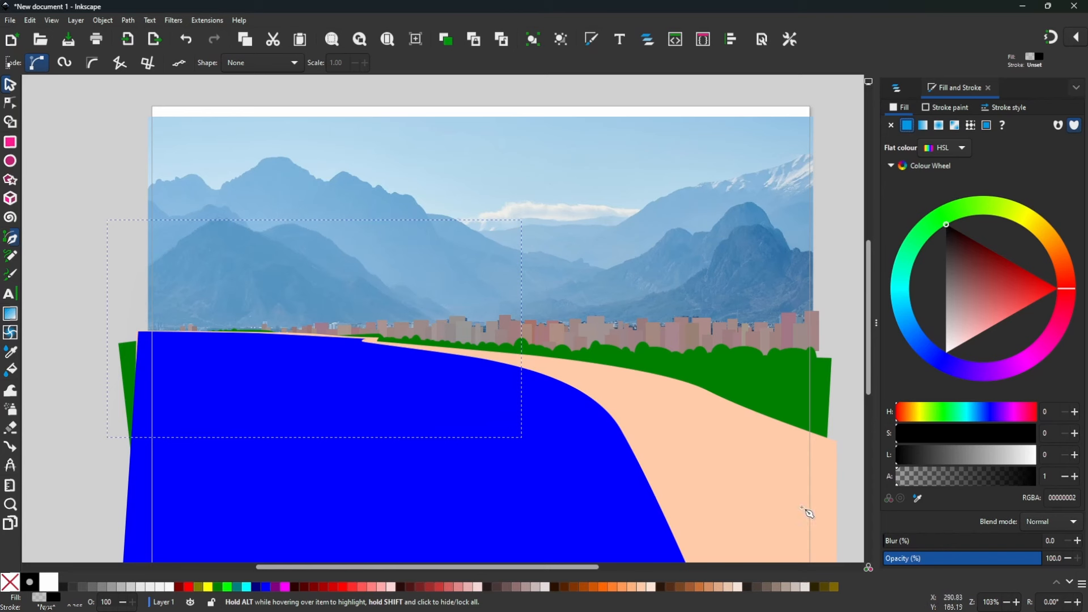
Fill the mountain shape with the blue 619cc5 sampled from the photo and send it behind the sea, beach, trees and buildings
click(918, 498)
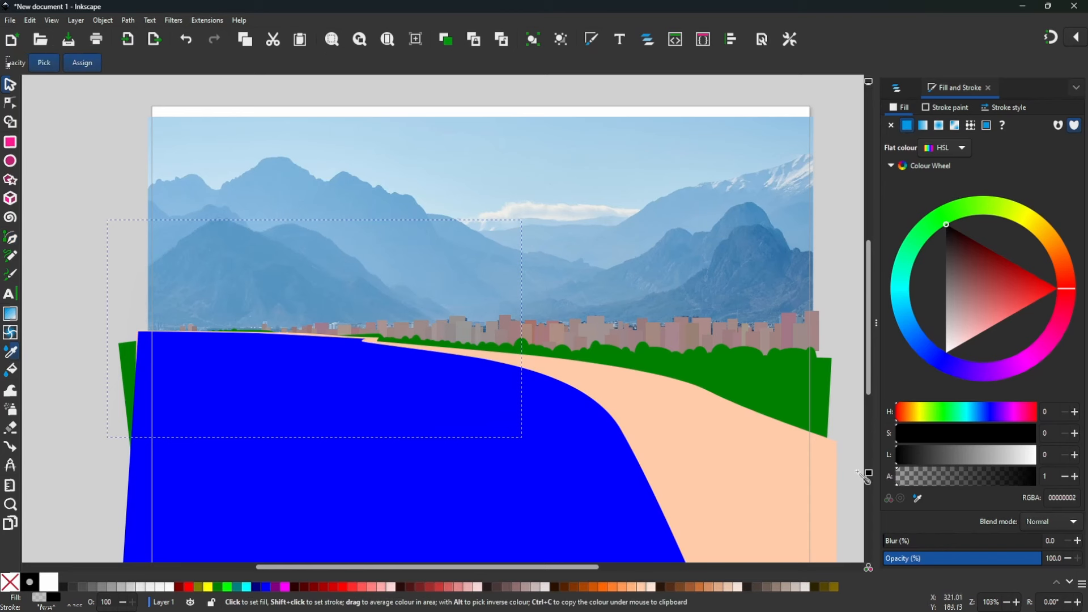
click(225, 255)
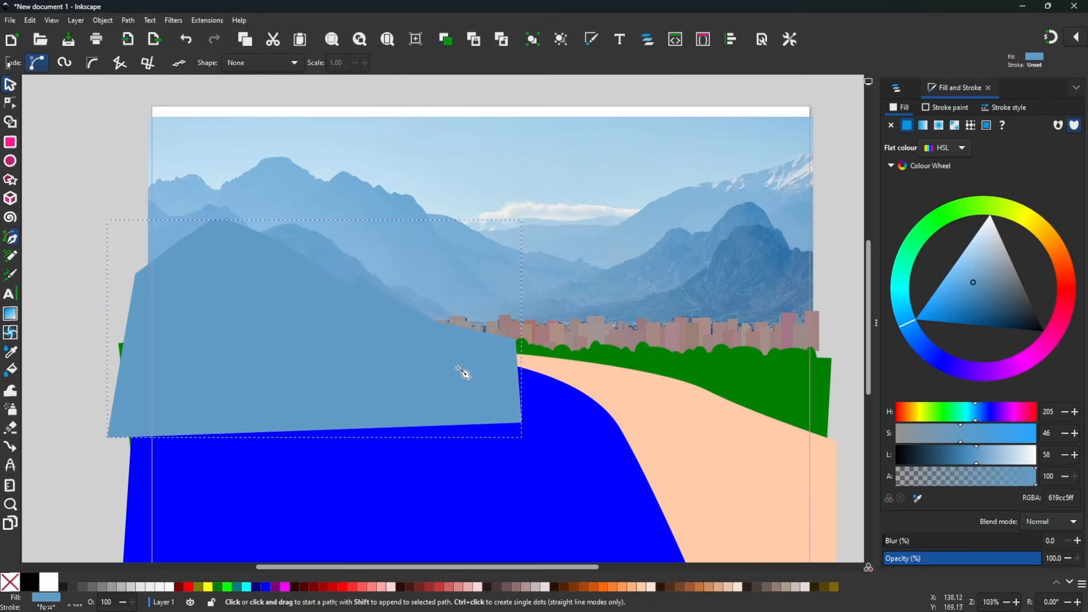
key(End)
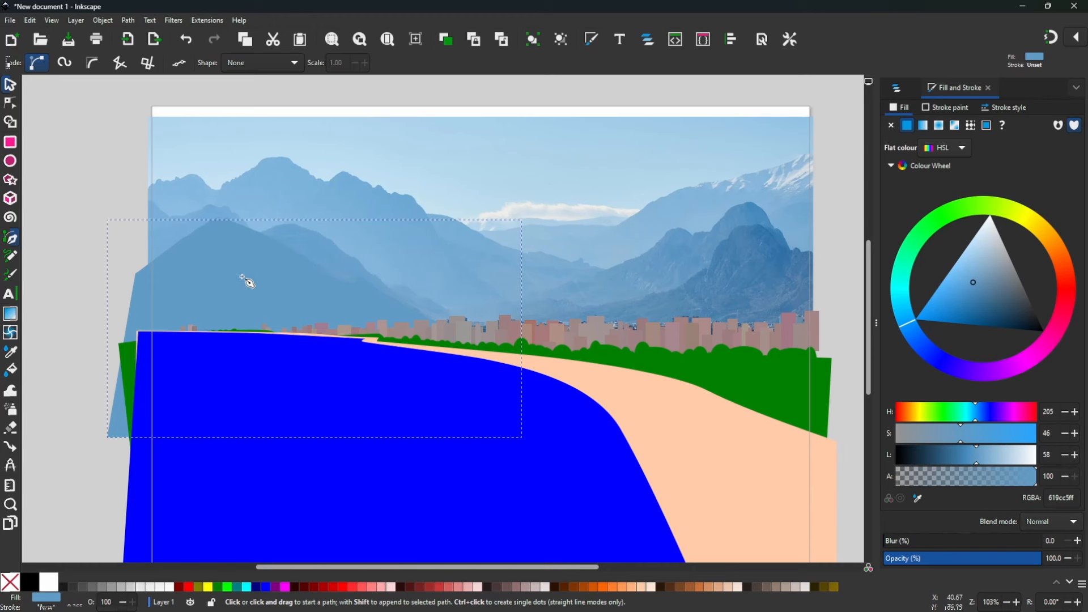
Undo the last change, then give the front mountain shape a thin black outline
key(ctrl+z)
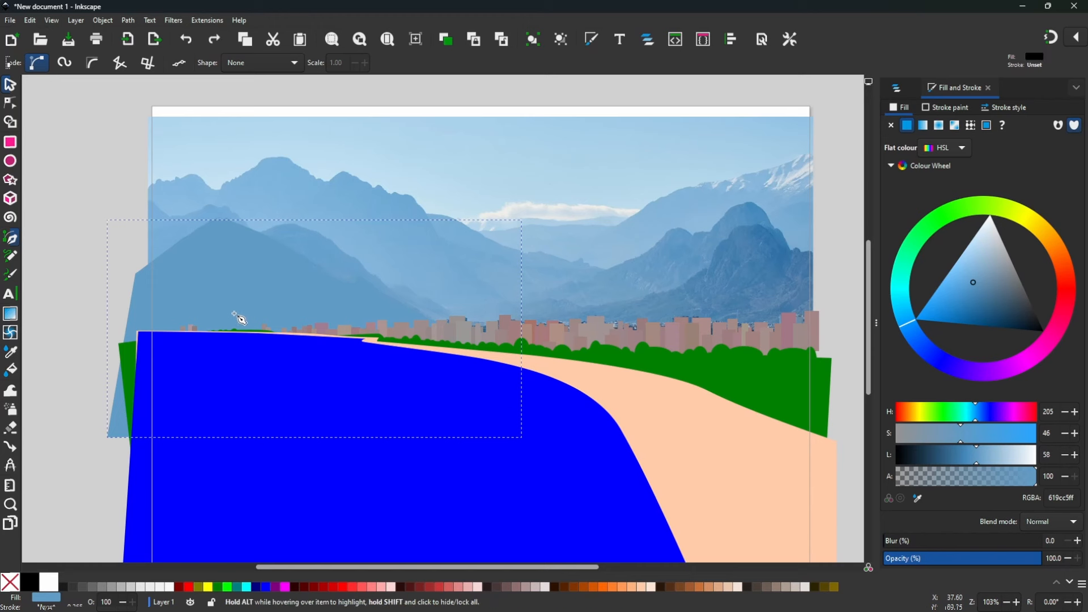
shift+click(35, 581)
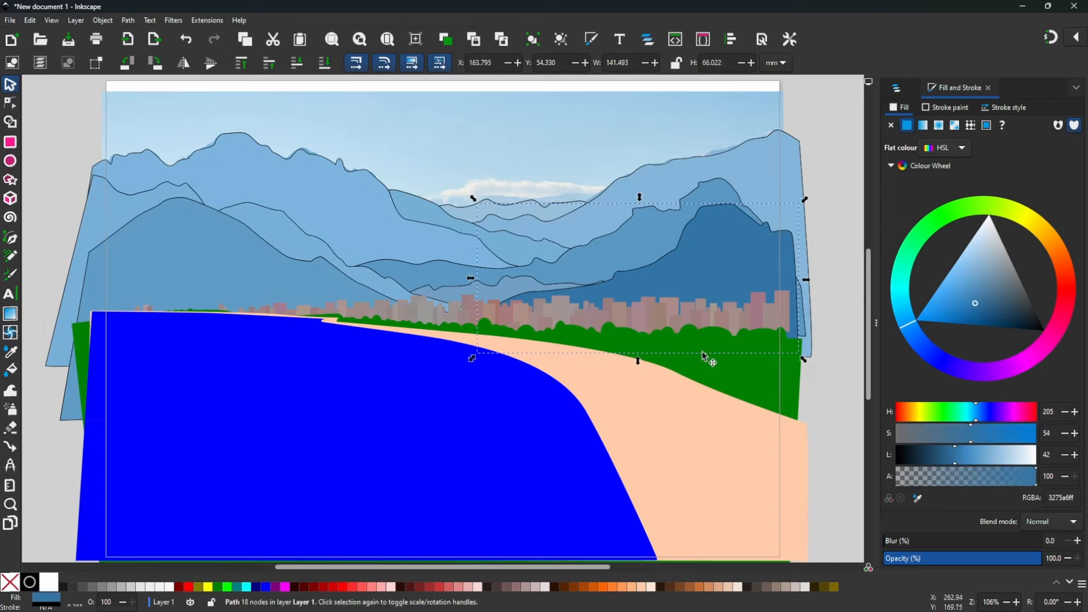
Remove the black outlines from all shapes in the mountains group at once
click(896, 88)
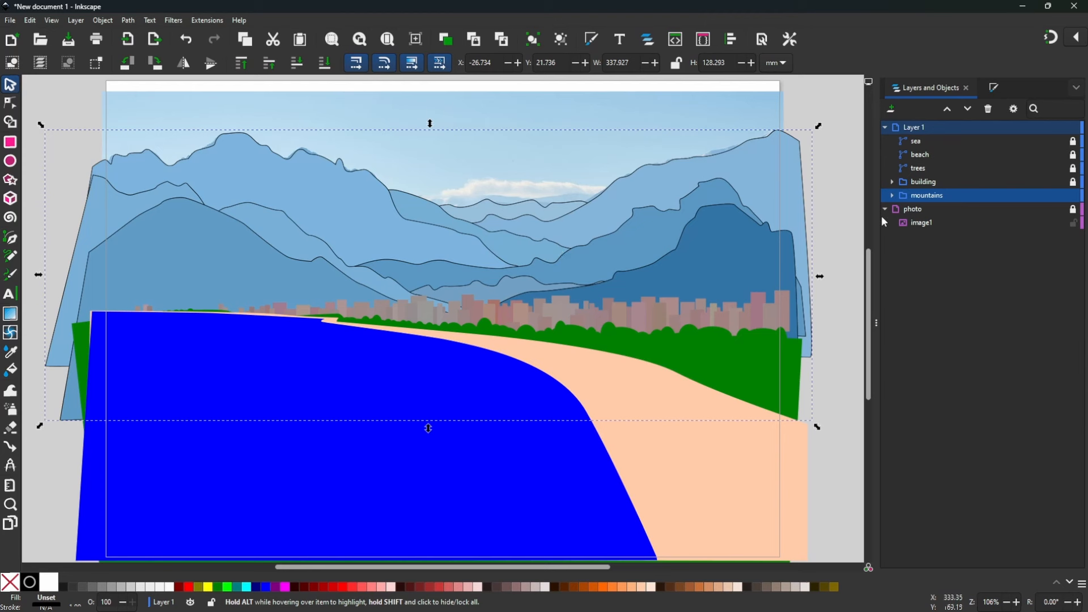
mouse_move(928, 199)
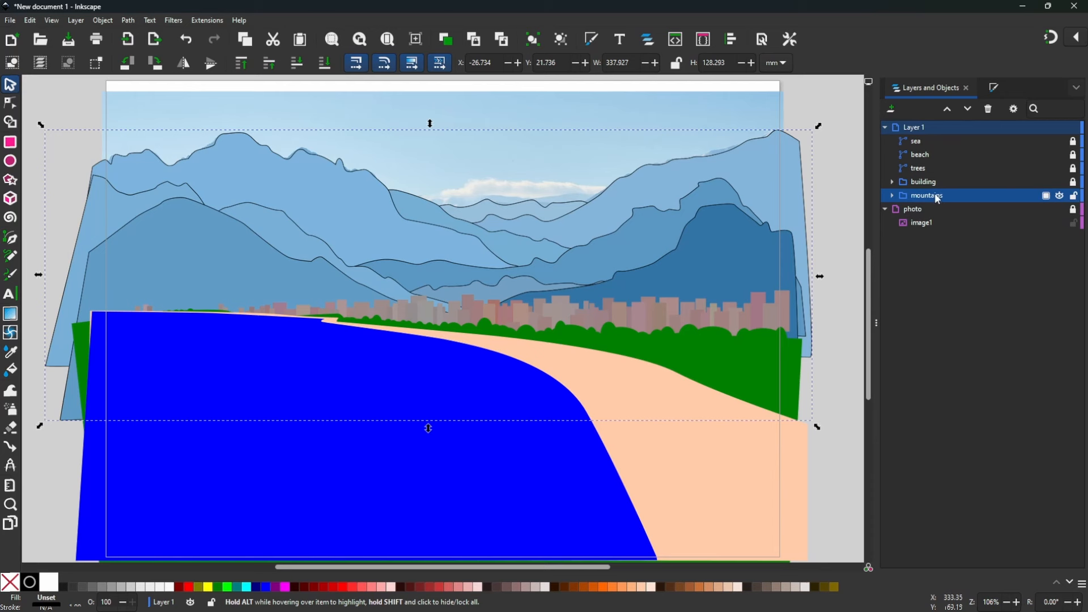
middle_click(11, 586)
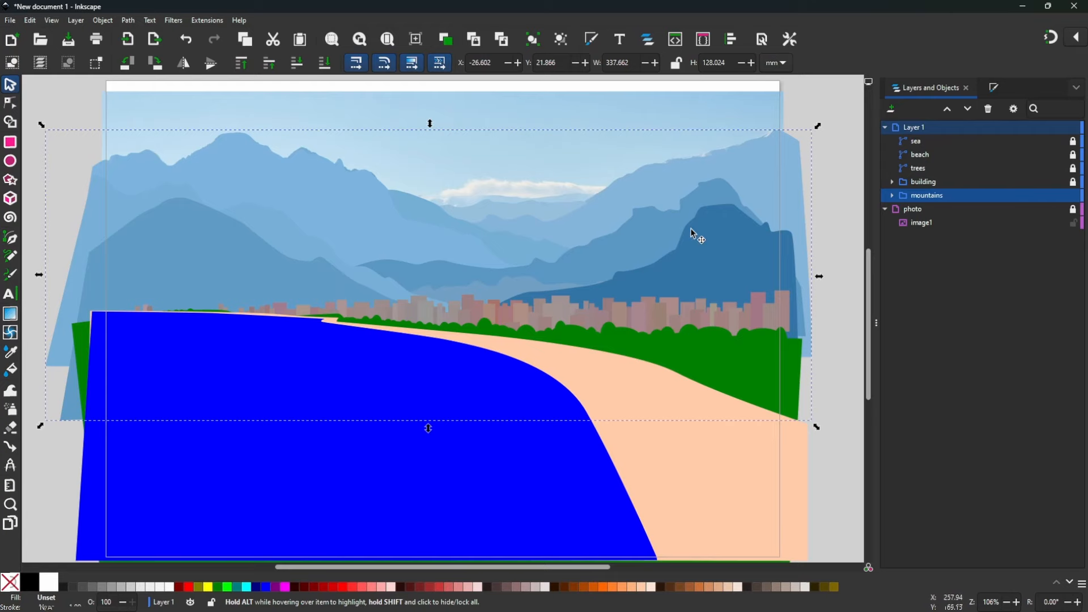
Smooth the bumps along the ridge of the mountain behind the dark right one by repositioning its nodes and handles
scroll(692, 216, up, 2)
scroll(692, 217, up, 1)
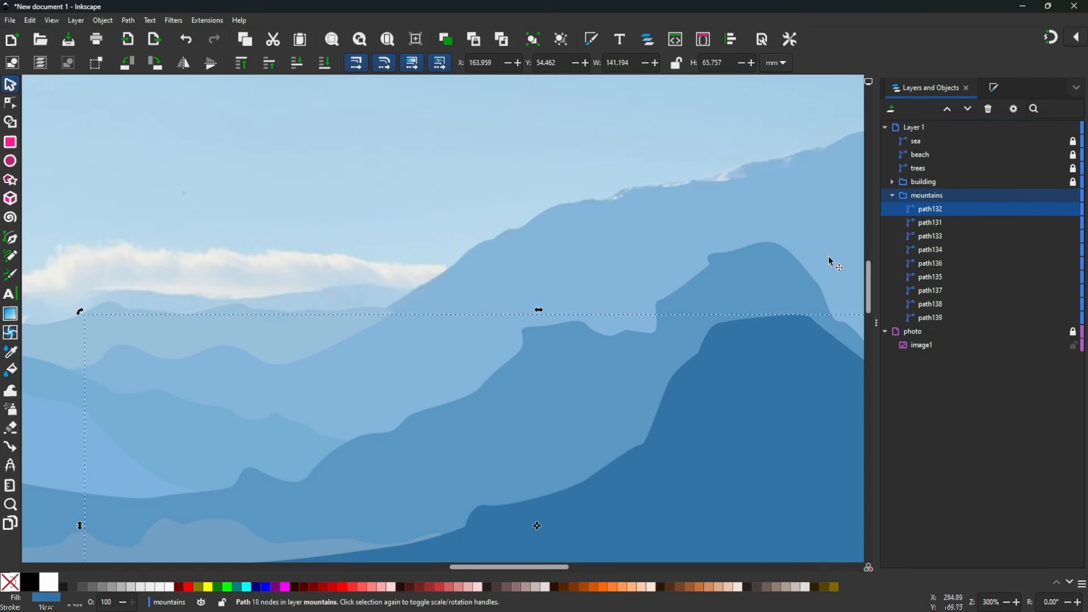
click(750, 264)
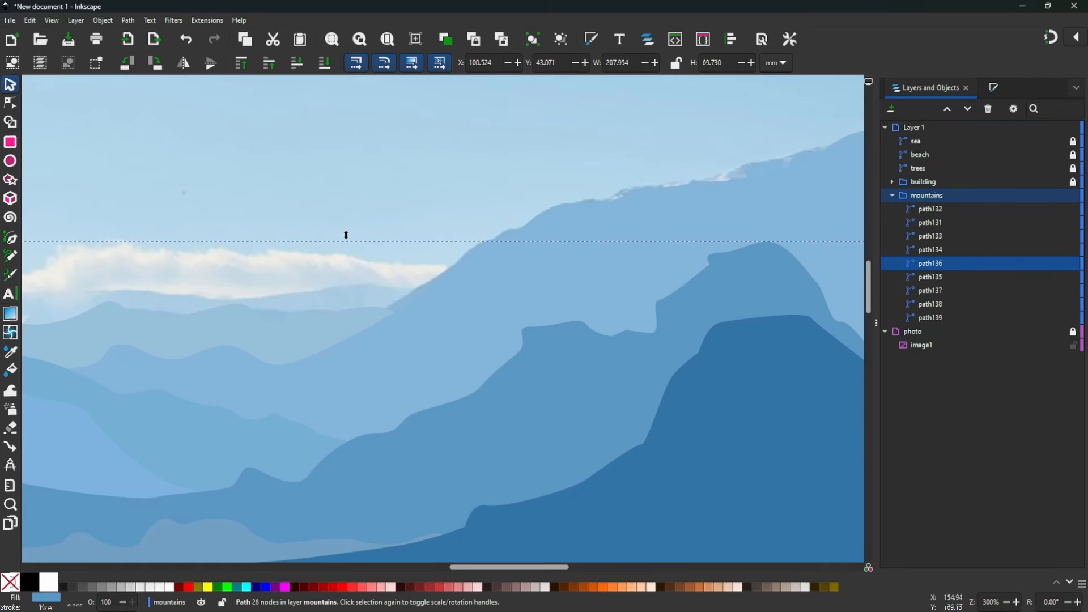
key(n)
mouse_move(710, 264)
mouse_down()
mouse_move(705, 271)
mouse_move(712, 252)
mouse_up()
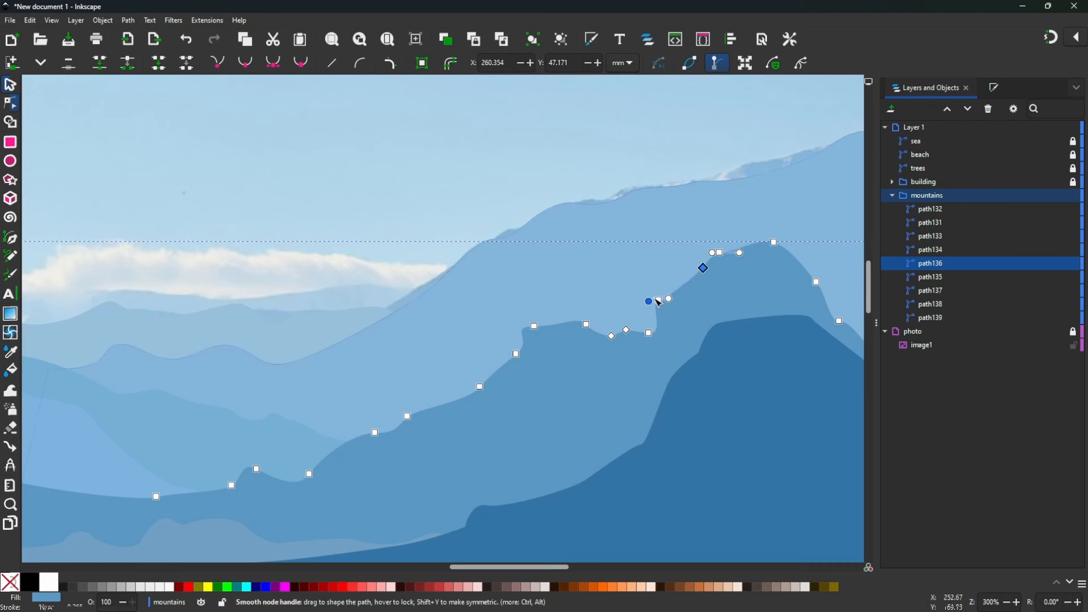
drag(659, 303, 675, 300)
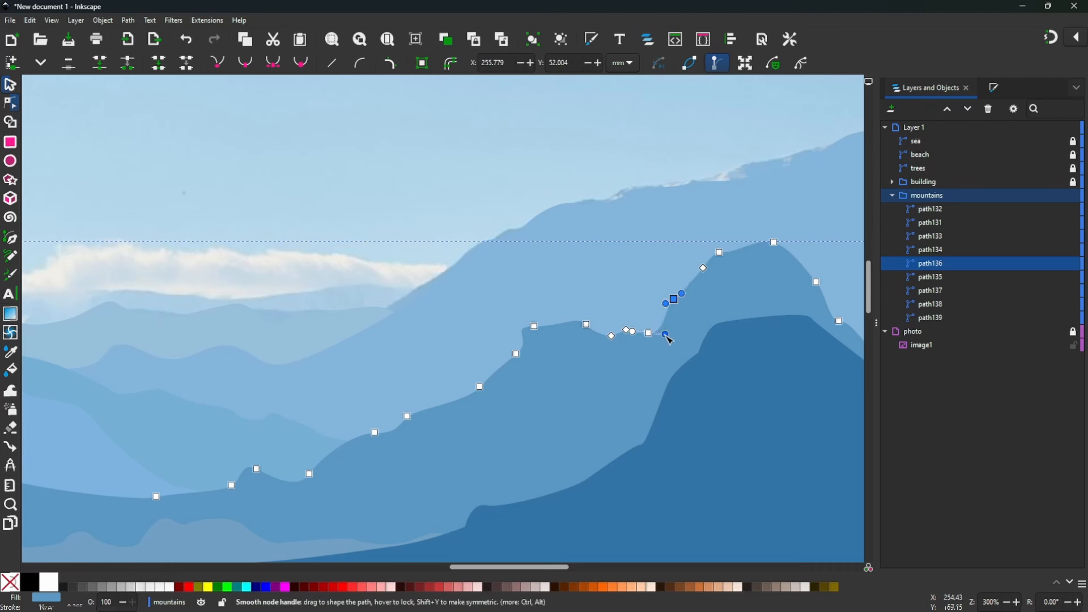
click(534, 326)
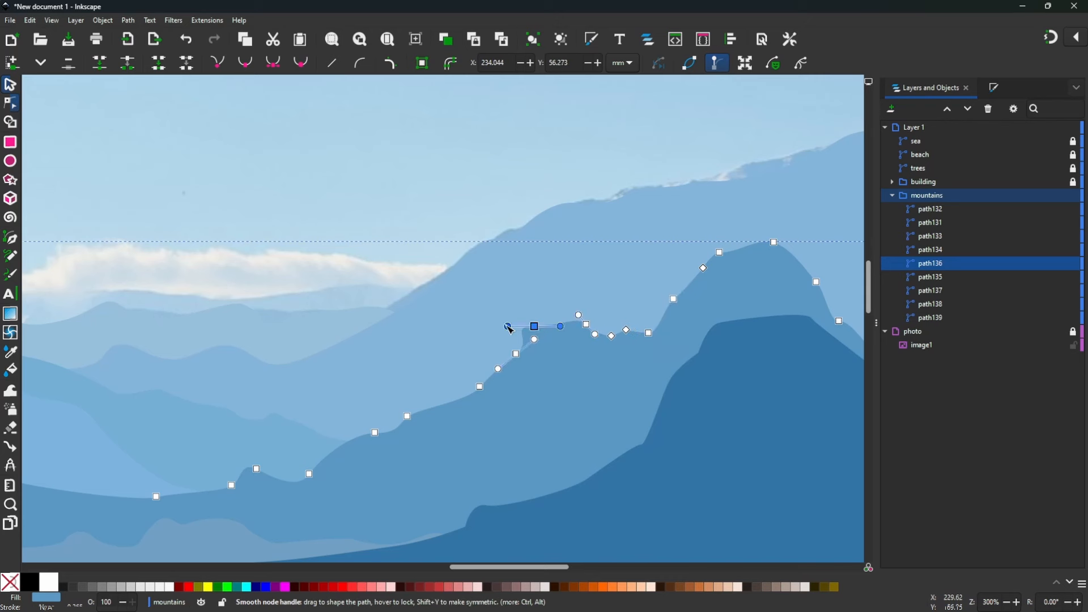
drag(508, 328, 530, 343)
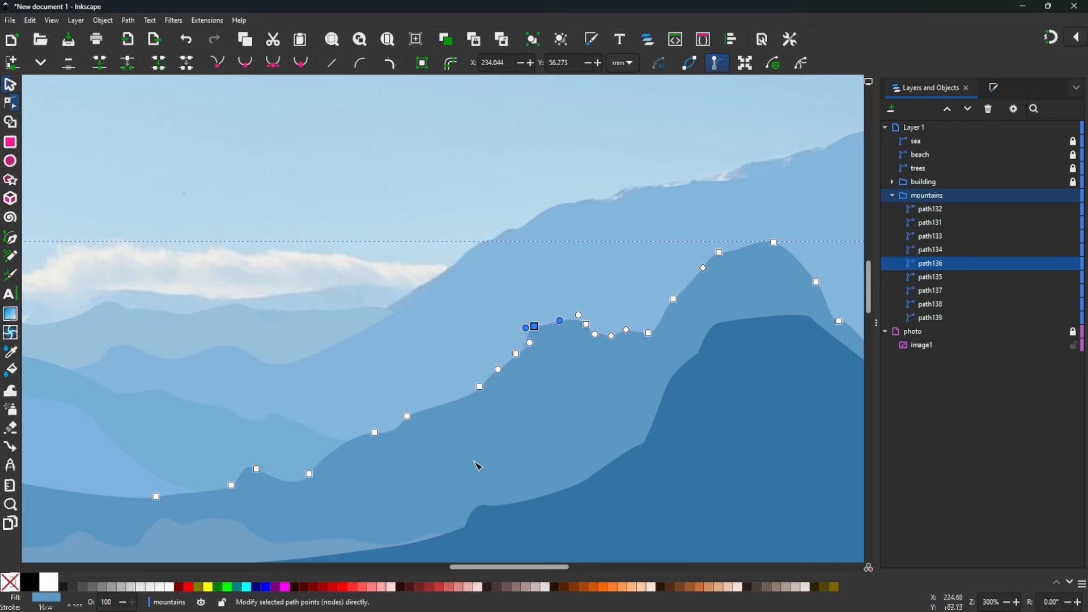
drag(348, 352, 903, 344)
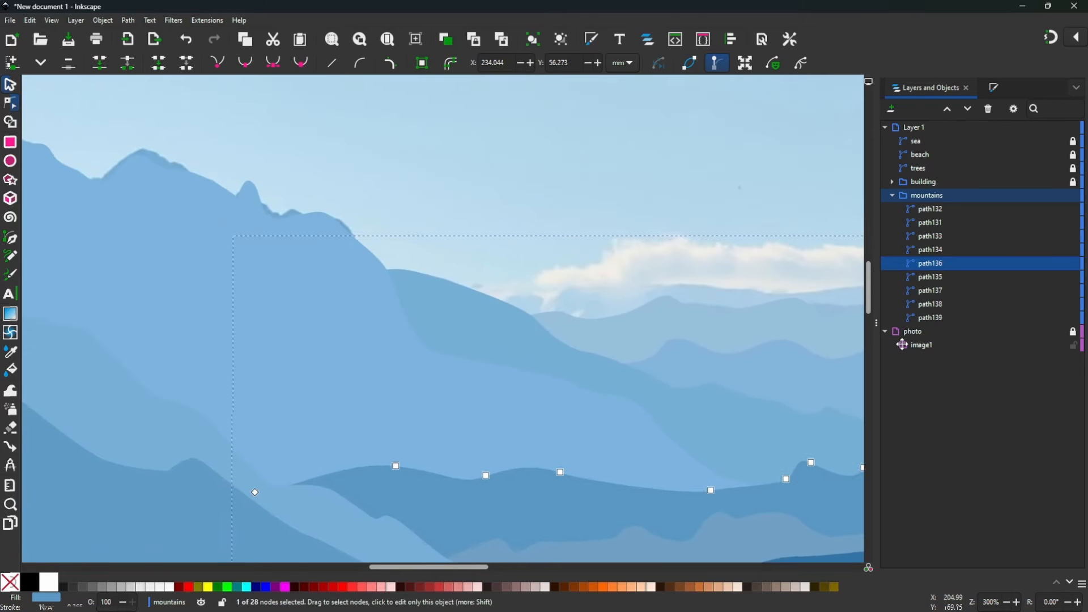
drag(299, 335, 9, 301)
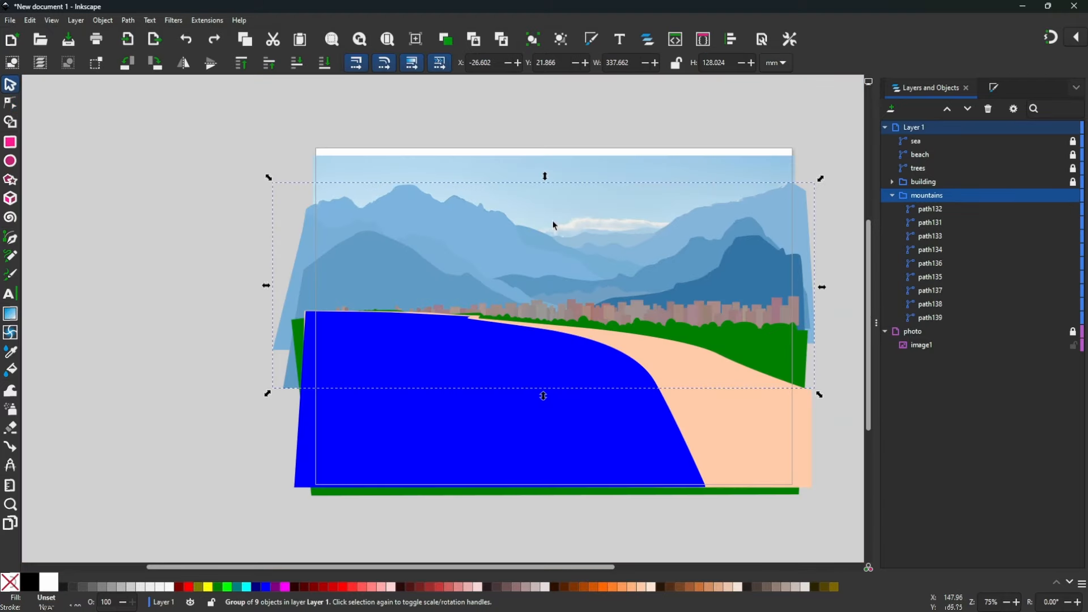
Draw a rectangle of about 359 by 170 mm over the scene and fill it with a light salmon
click(11, 145)
drag(279, 223, 856, 494)
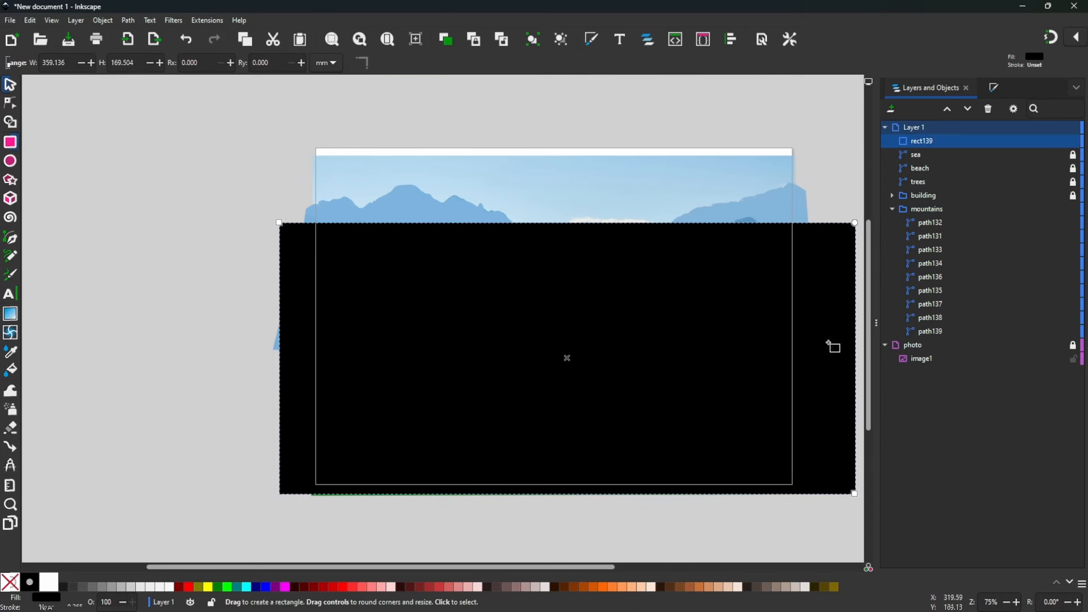
click(995, 88)
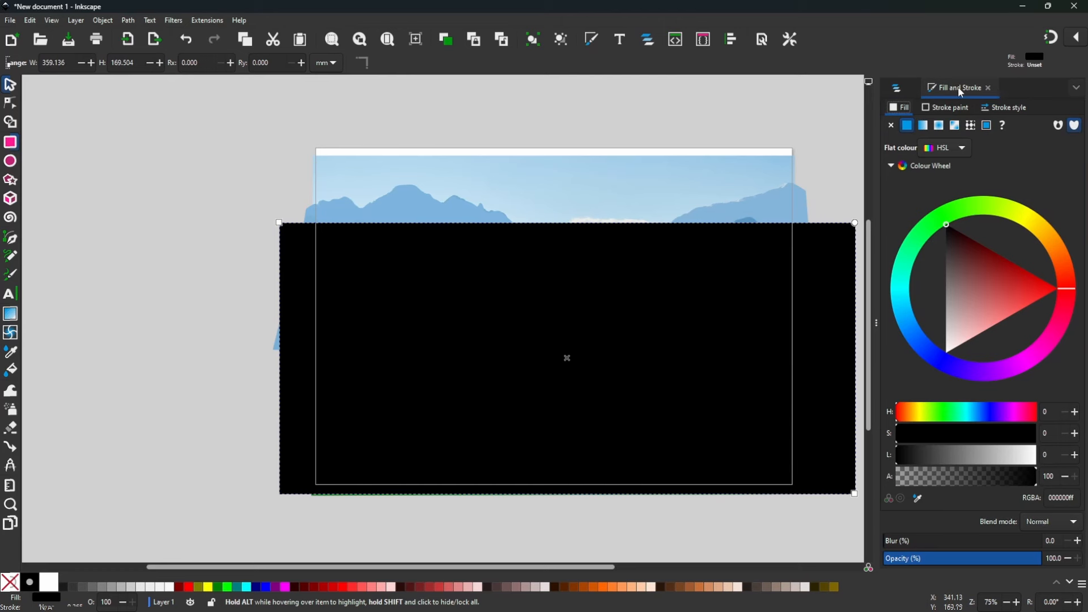
drag(1060, 291, 1068, 278)
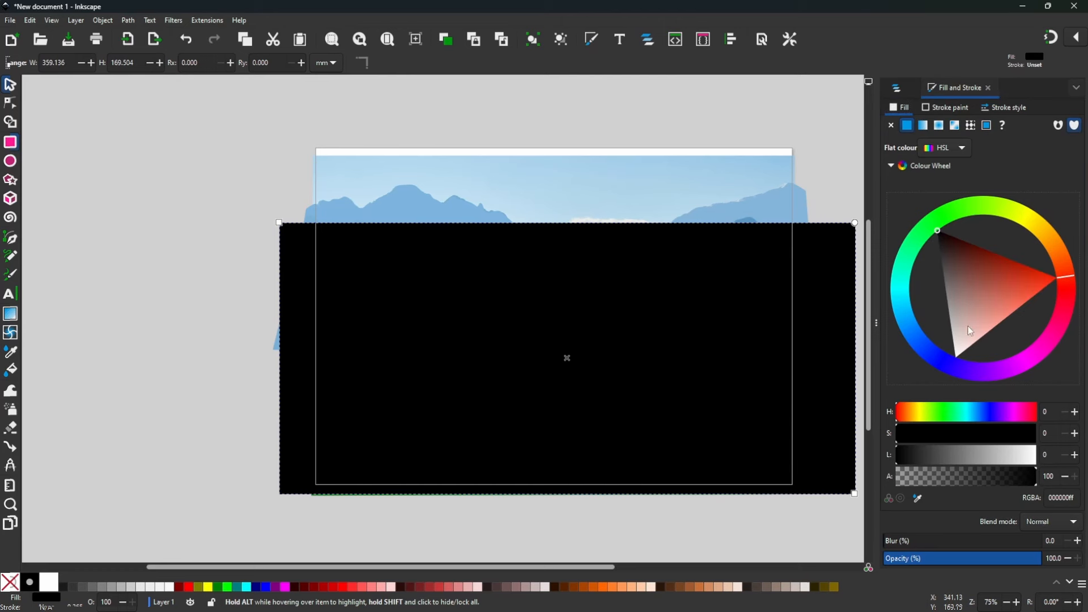
click(987, 332)
drag(702, 287, 691, 414)
key(ctrl+z)
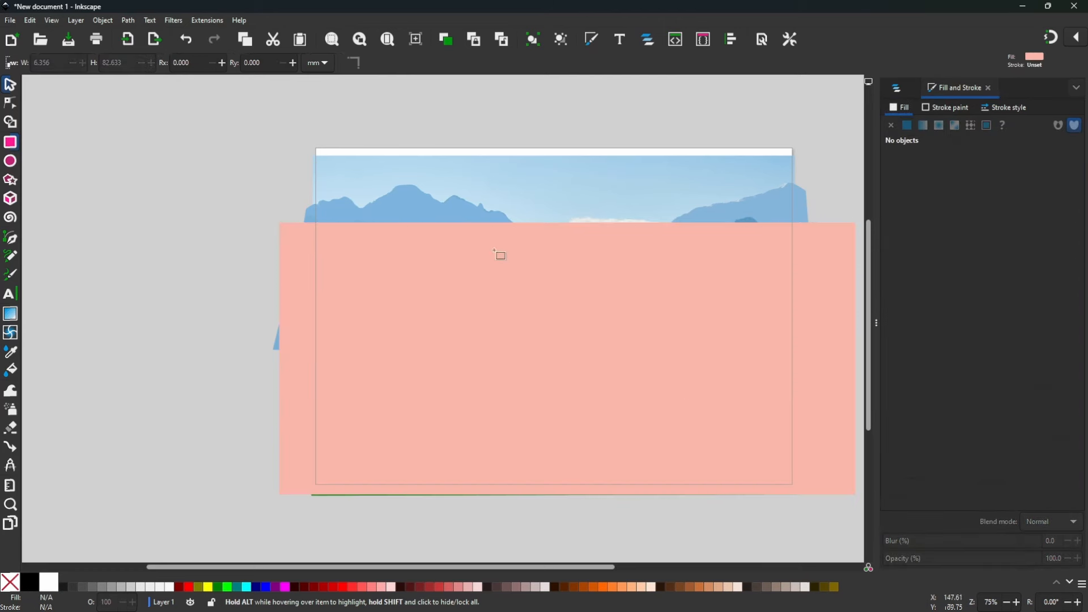
Move the salmon rectangle up beyond the page's upper edge and lighten its fill to f9d8d3
key(s)
click(723, 286)
drag(723, 289, 718, 213)
drag(986, 330, 970, 345)
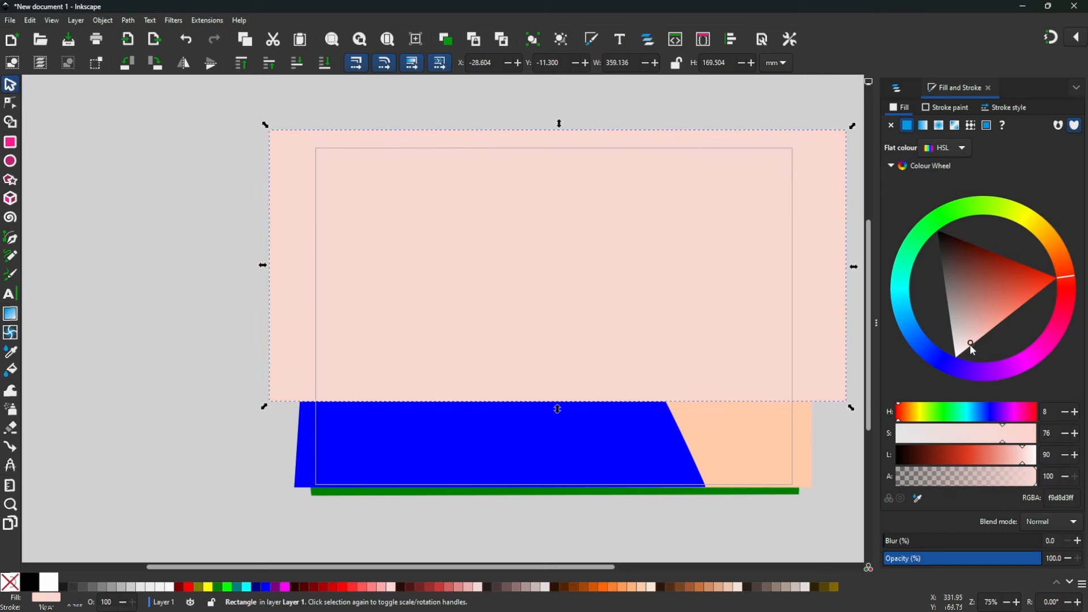
Add copies of the sky rectangle, each placed lower and filled with a deeper salmon: f9b3a8, f09283 and f96f59
key(ctrl+d)
drag(713, 295, 714, 368)
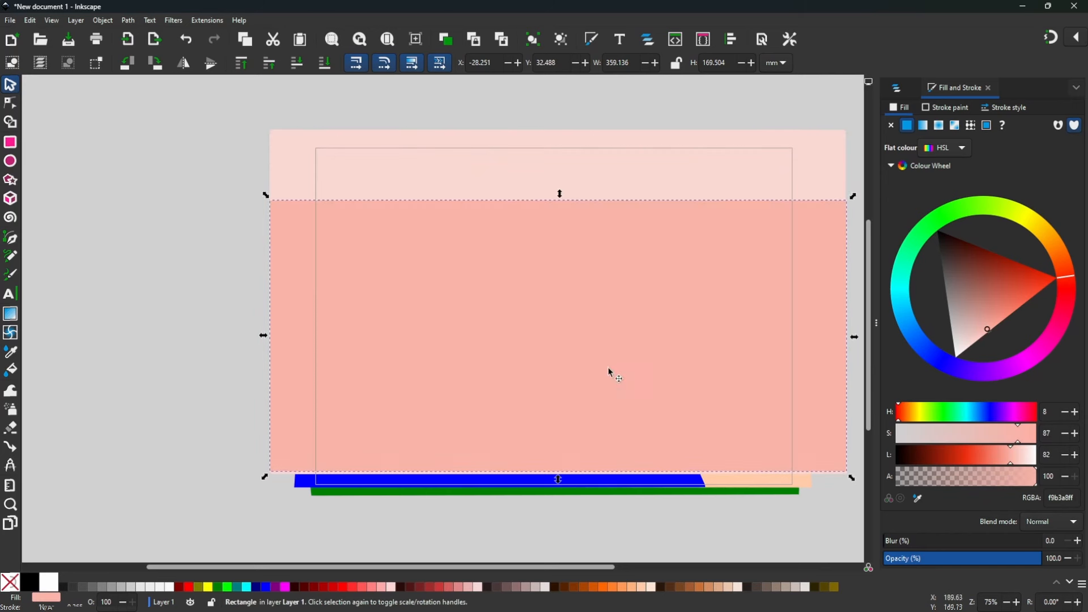
drag(590, 304, 588, 357)
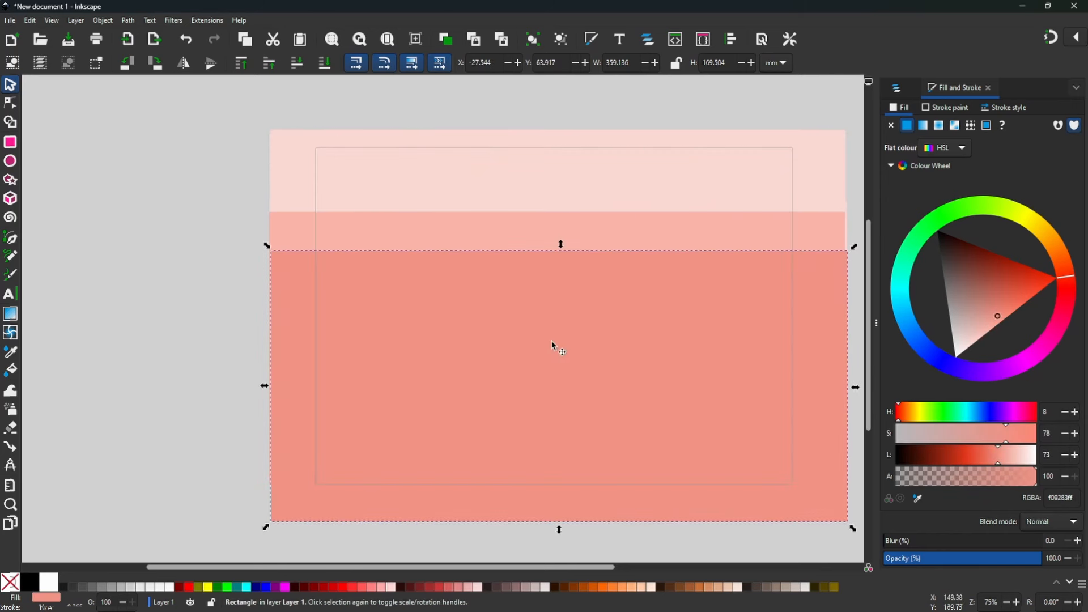
drag(554, 345, 572, 364)
click(1019, 305)
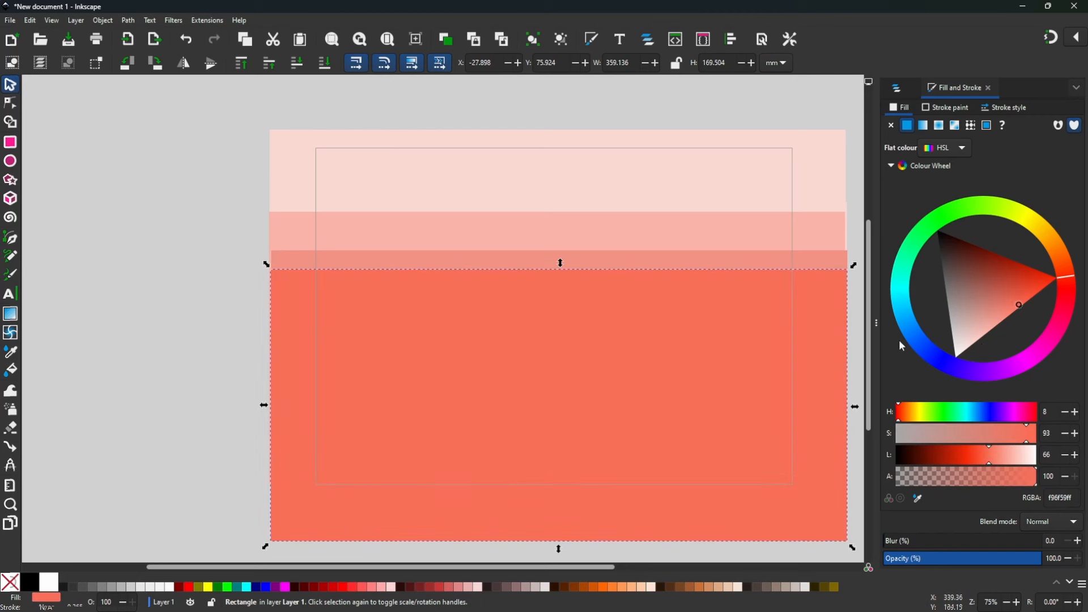
Select all the overlapping sky rectangles together, group them and send the group behind the other shapes
click(240, 112)
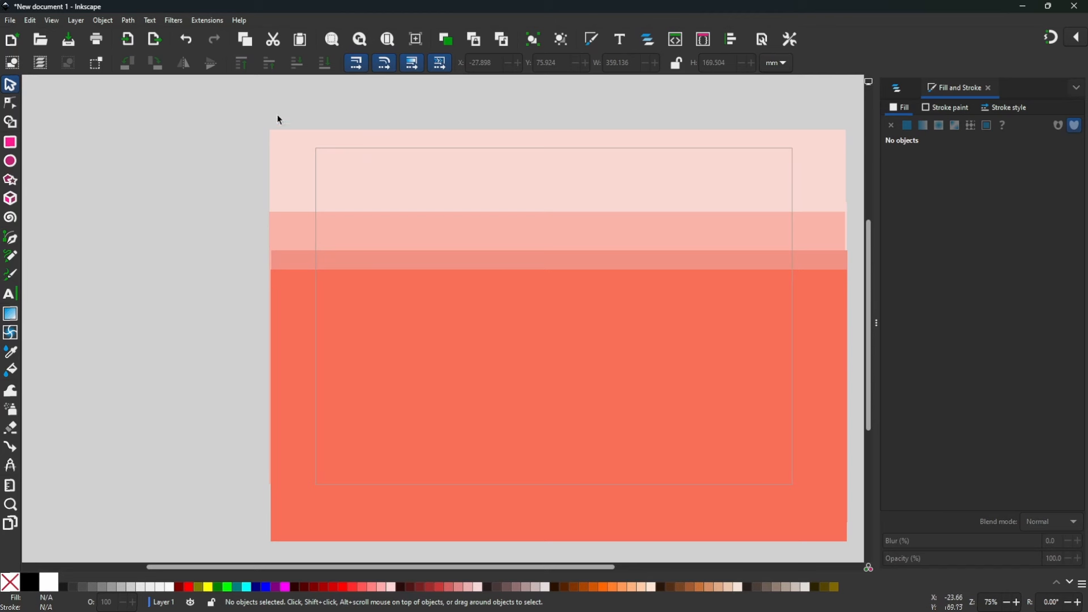
key(alt)
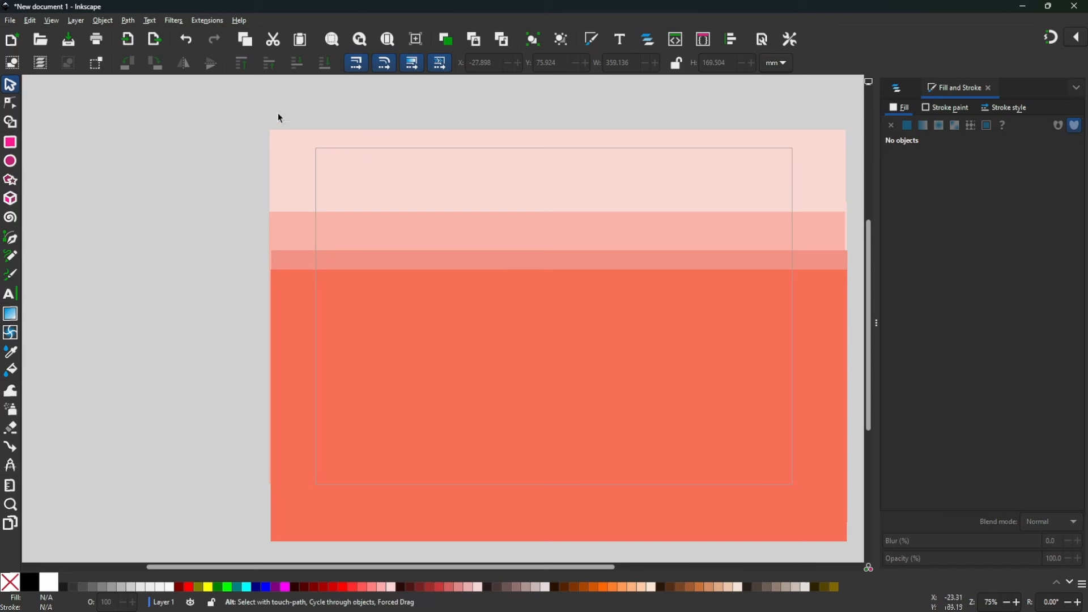
drag(276, 116, 276, 186)
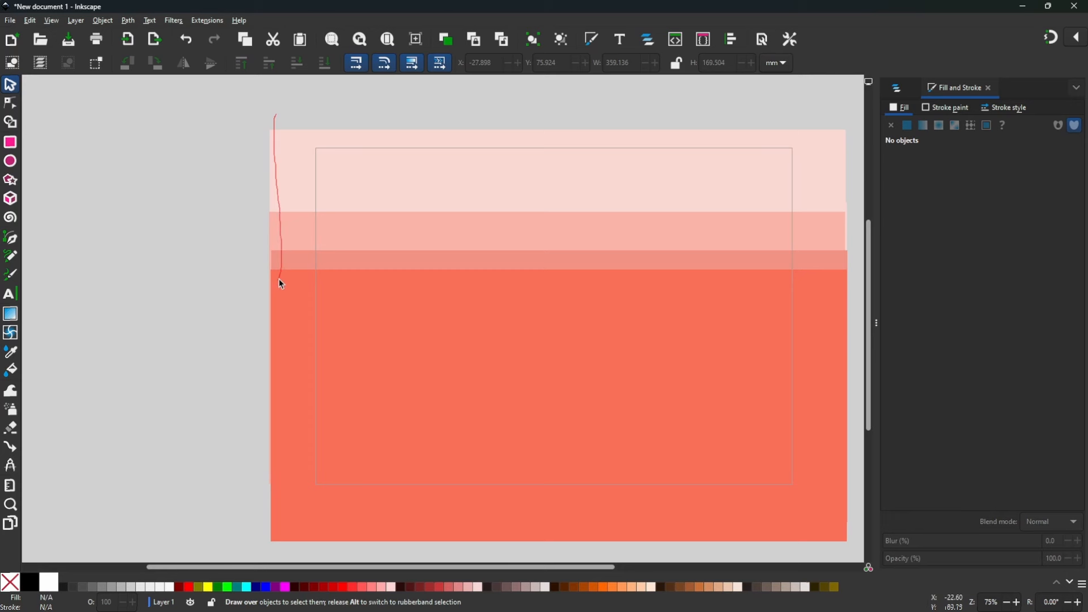
drag(280, 282, 280, 283)
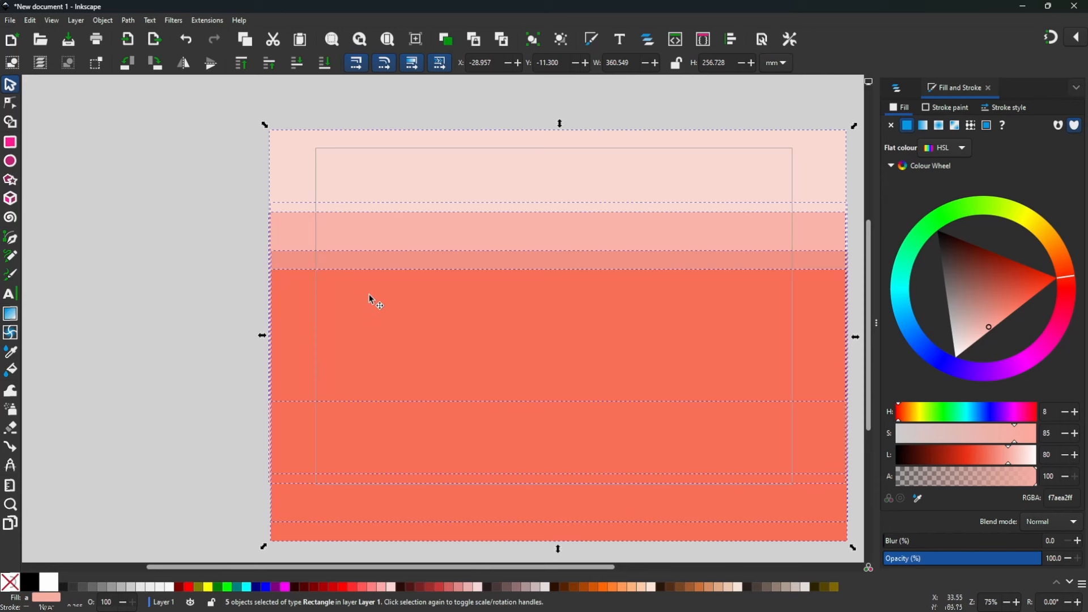
click(534, 41)
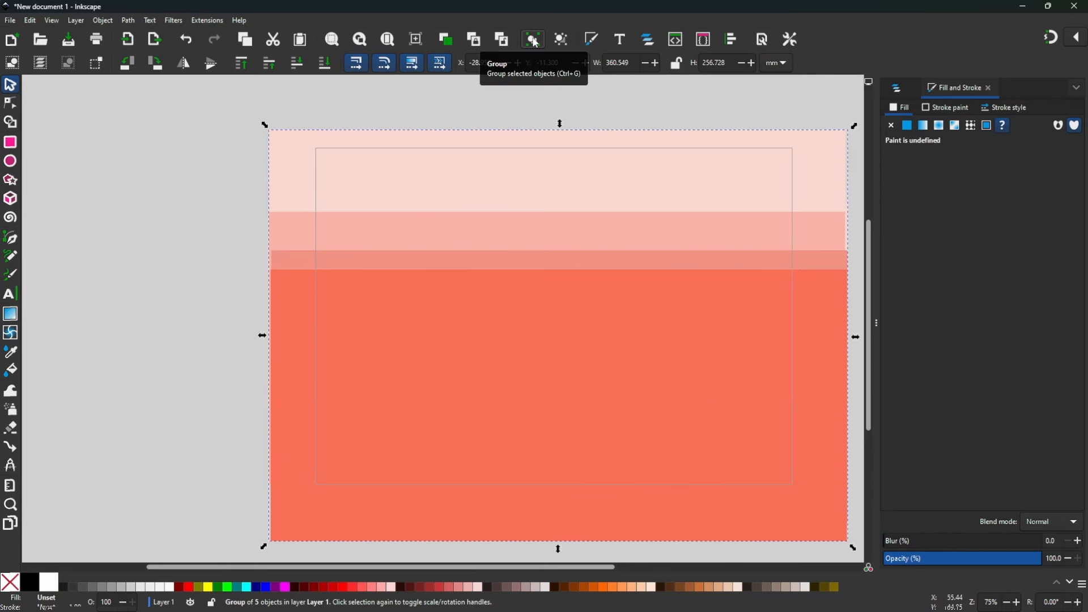
key(End)
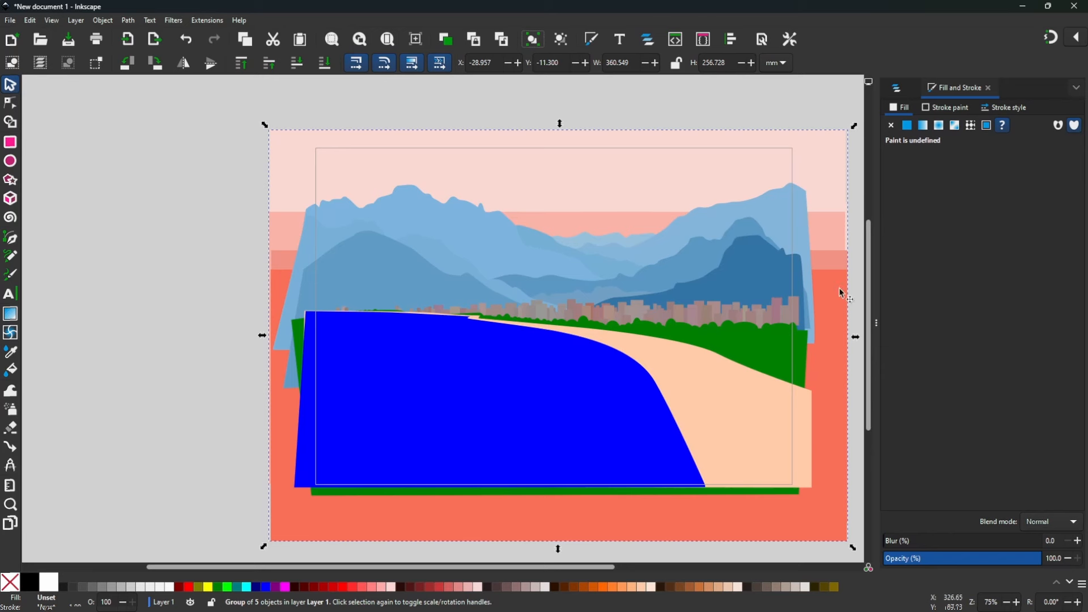
Raise the sky group about 26 mm, then inside it shift the second band down and right and the lowest band slightly up
drag(840, 288, 836, 243)
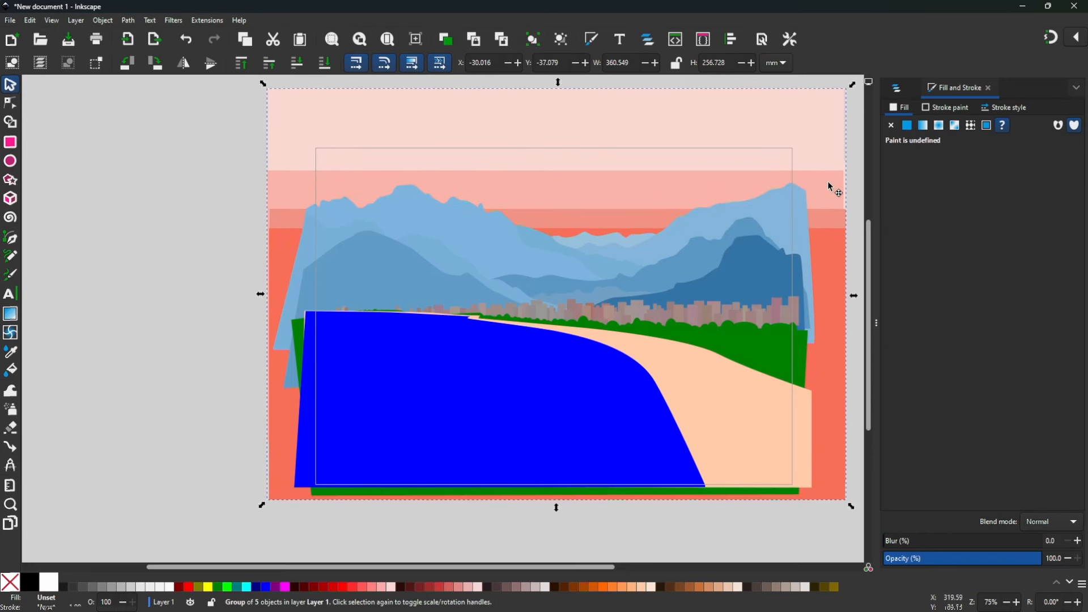
double_click(828, 181)
click(826, 179)
drag(826, 180, 836, 192)
drag(627, 236, 627, 235)
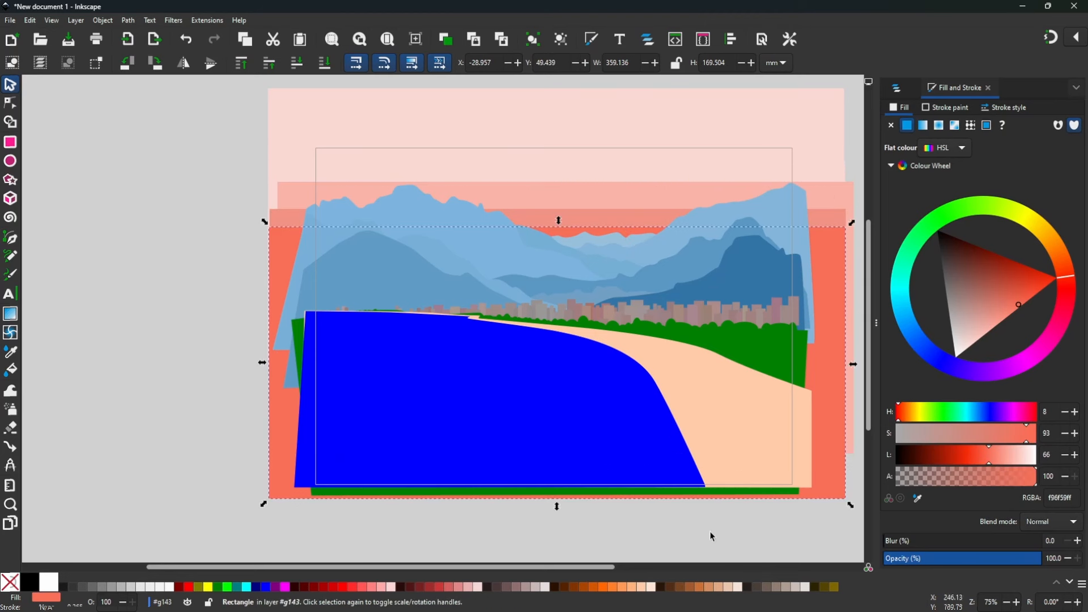
click(97, 381)
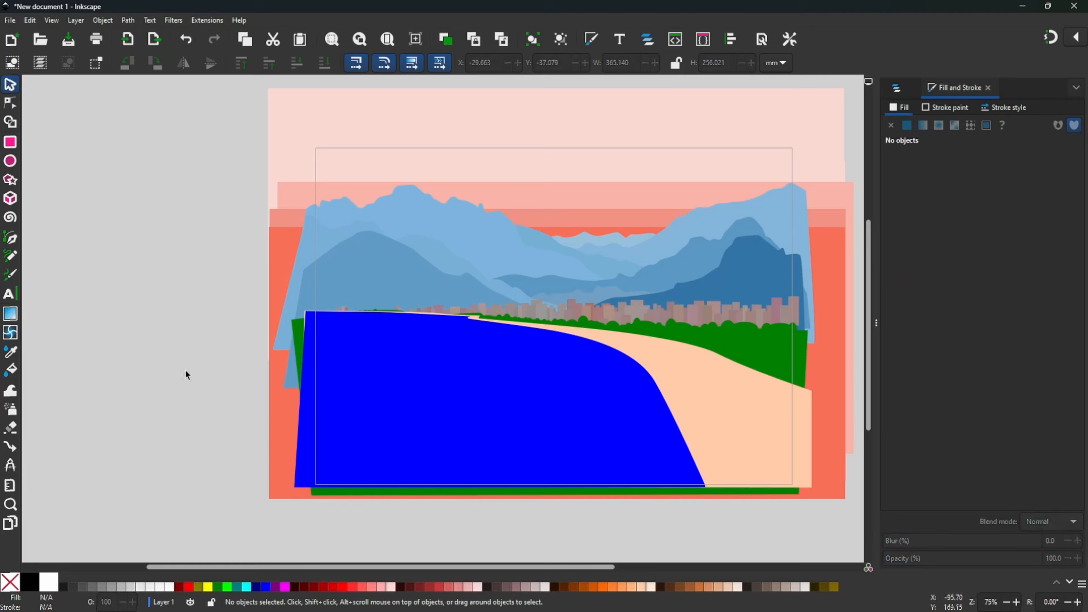
Unlock the sea shape and select it on the canvas
click(303, 149)
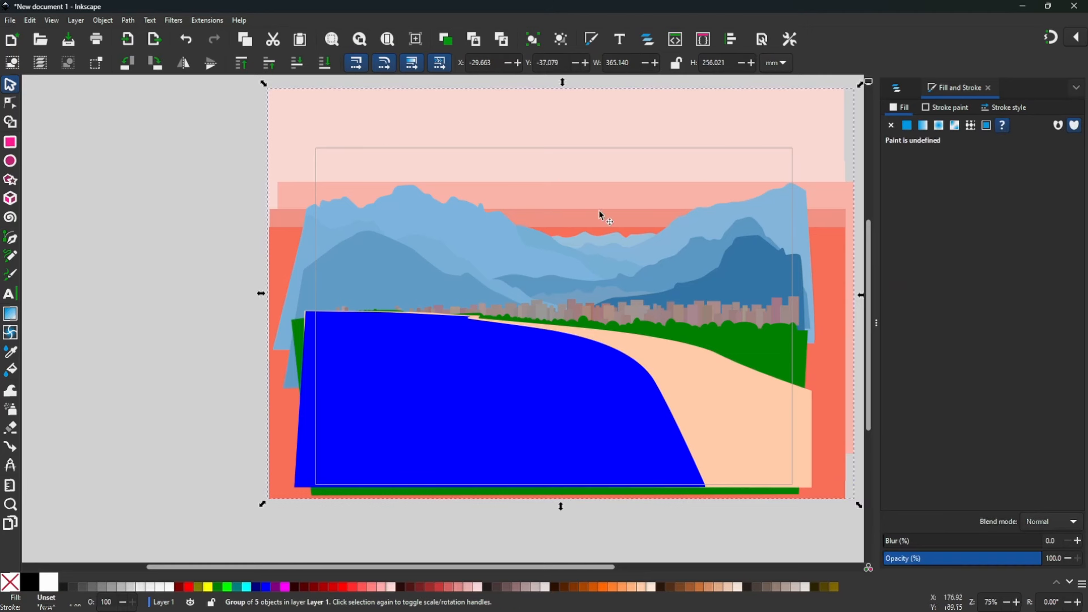
click(141, 376)
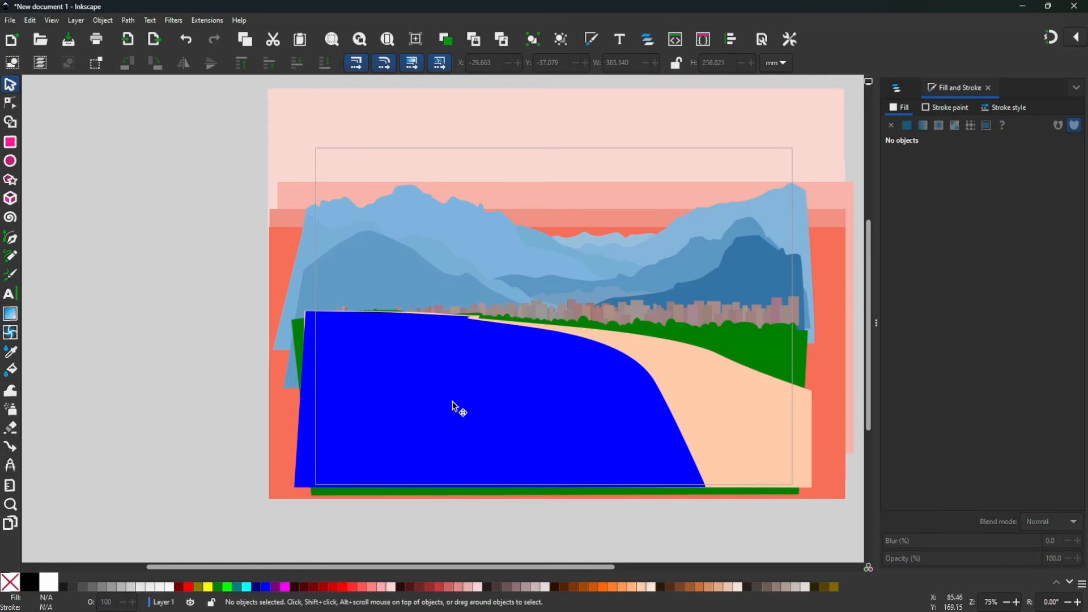
click(470, 400)
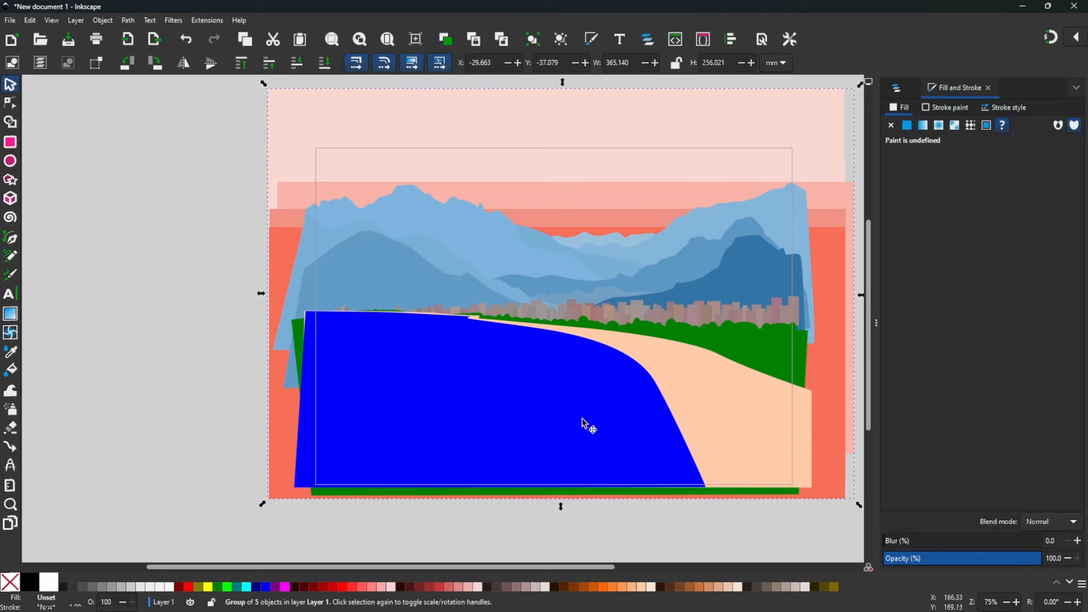
key(ctrl+shift+l)
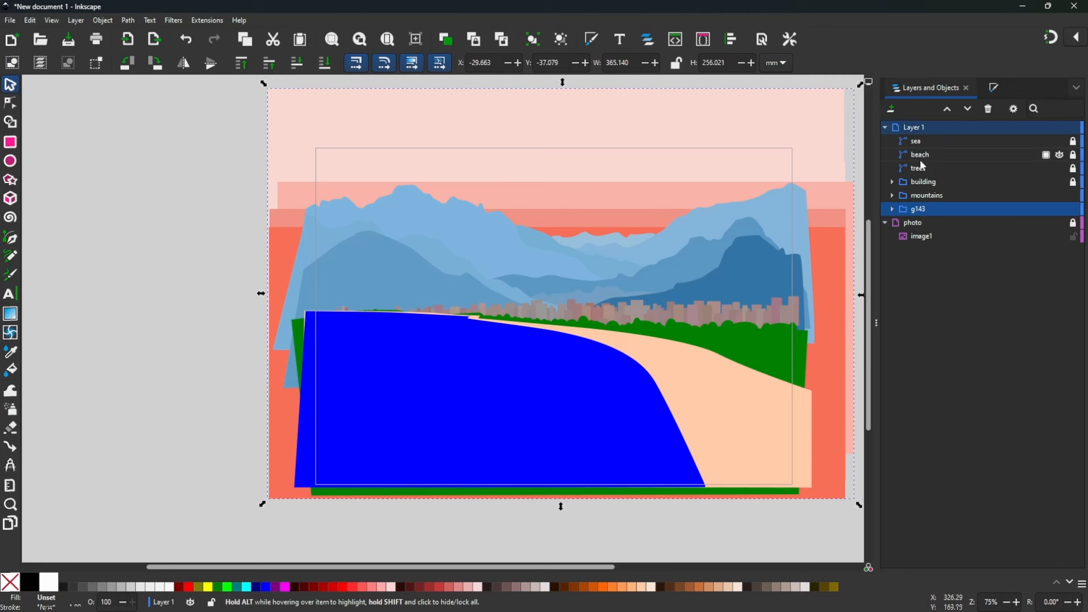
click(1074, 142)
click(548, 382)
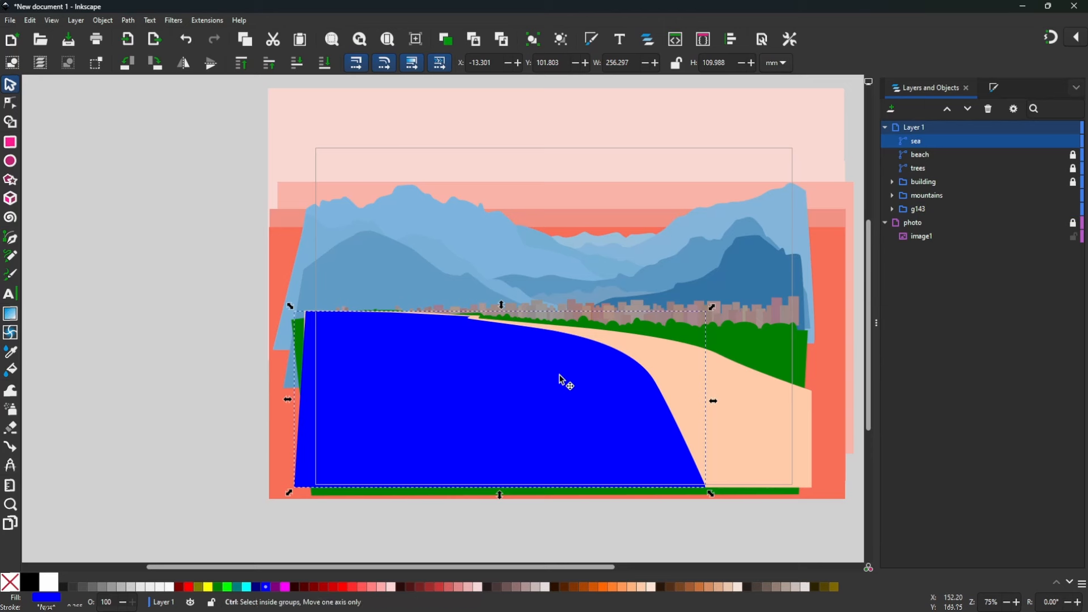
Add a copy of the sea shape, narrow it to about 252 mm, shift it slightly left and down, and fill it with 0000ff
click(995, 88)
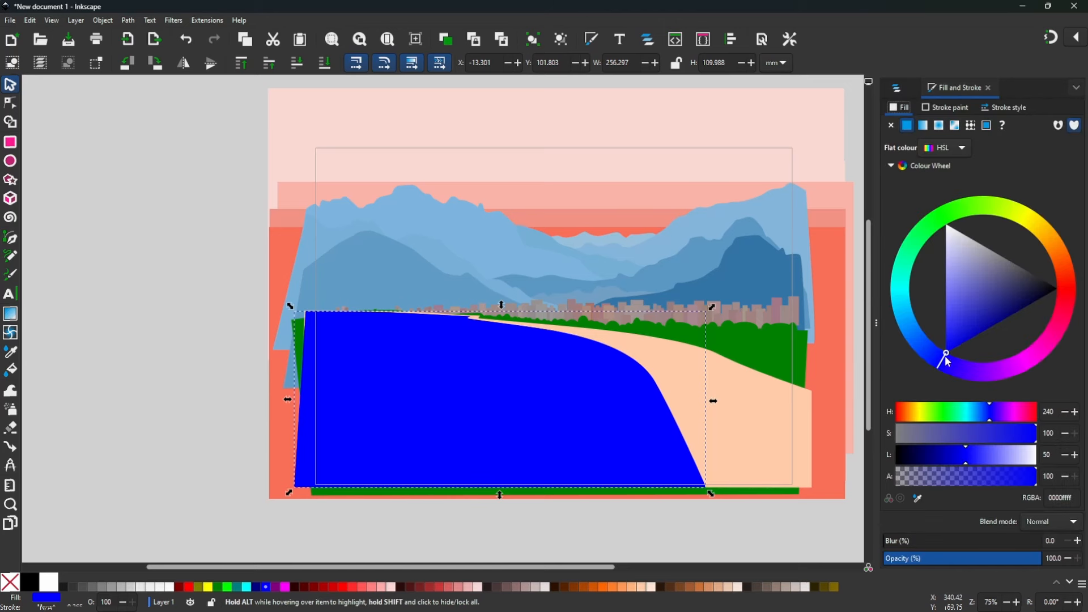
drag(947, 361, 947, 317)
drag(594, 415, 578, 415)
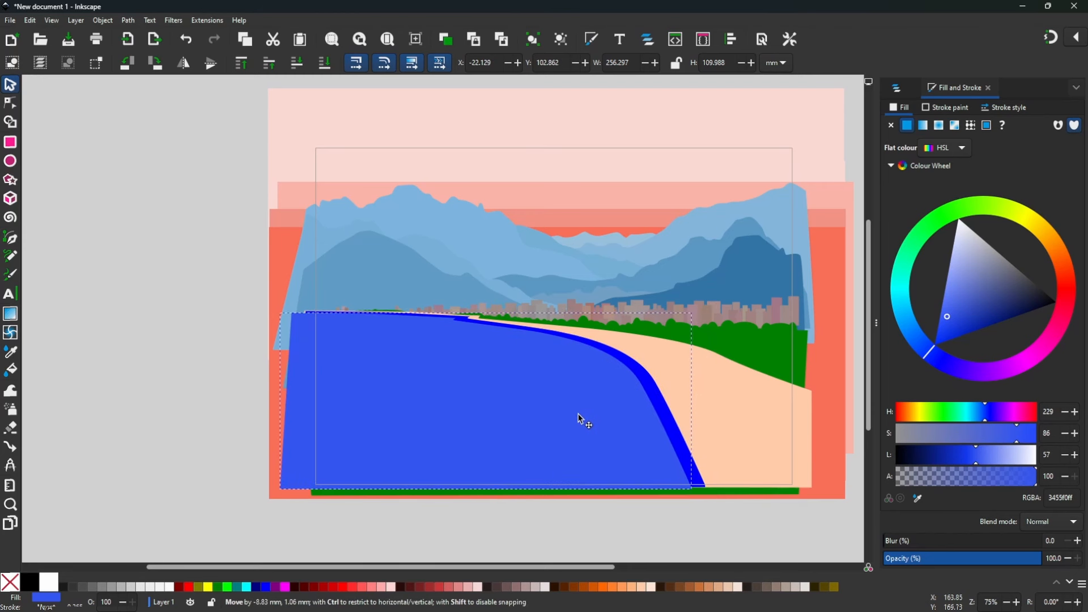
drag(698, 404, 692, 405)
drag(505, 367, 515, 371)
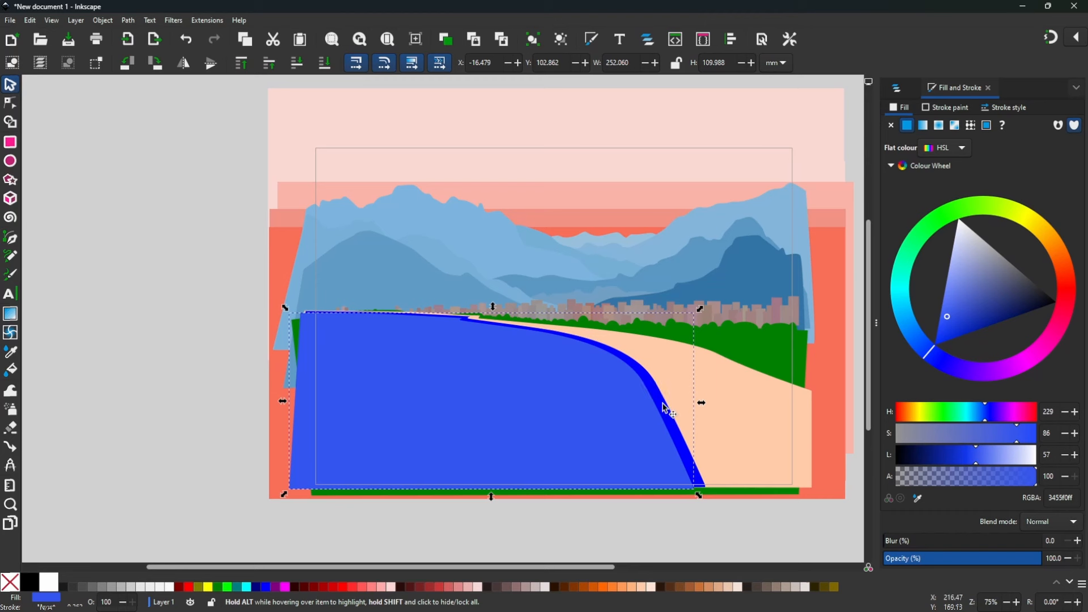
click(599, 428)
click(266, 588)
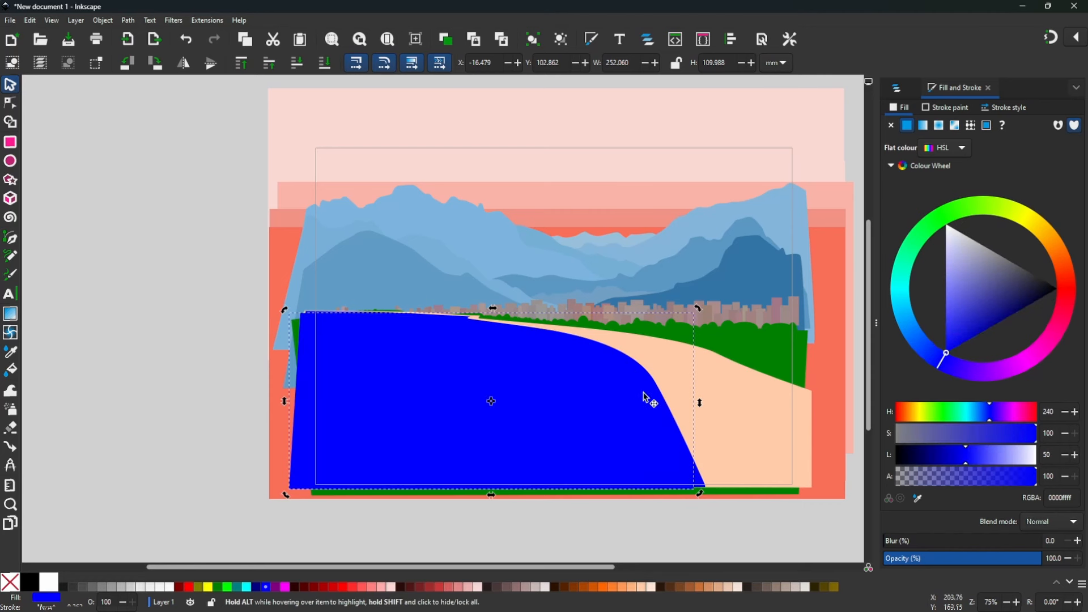
Lighten the rear sea shape's fill to c2c2ff, and add a copy of the blue sea shifted down and left, filled with 0e0ea6
click(701, 482)
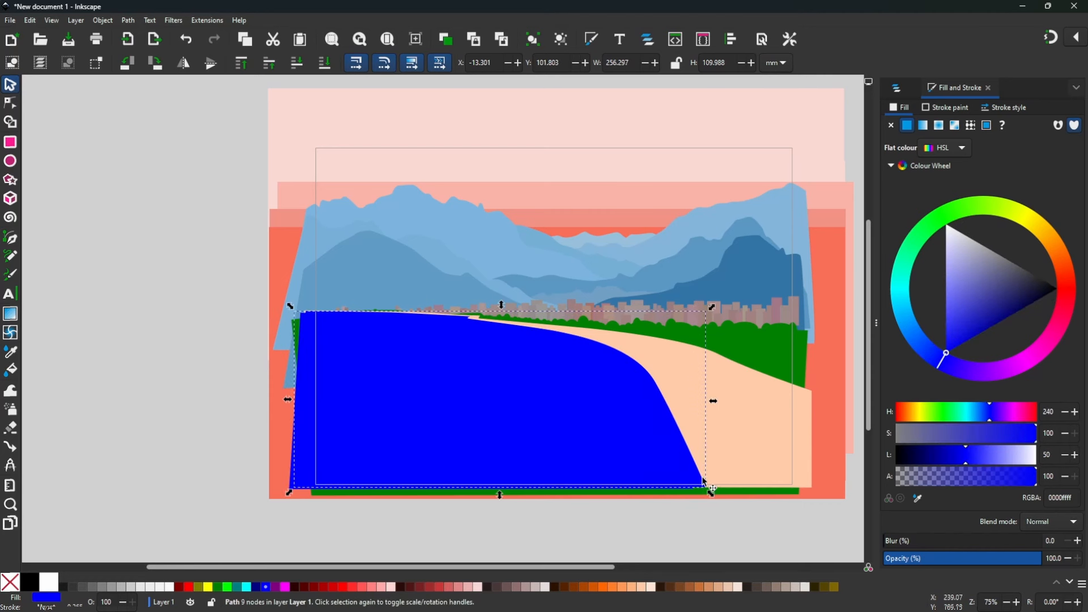
drag(967, 459, 1021, 462)
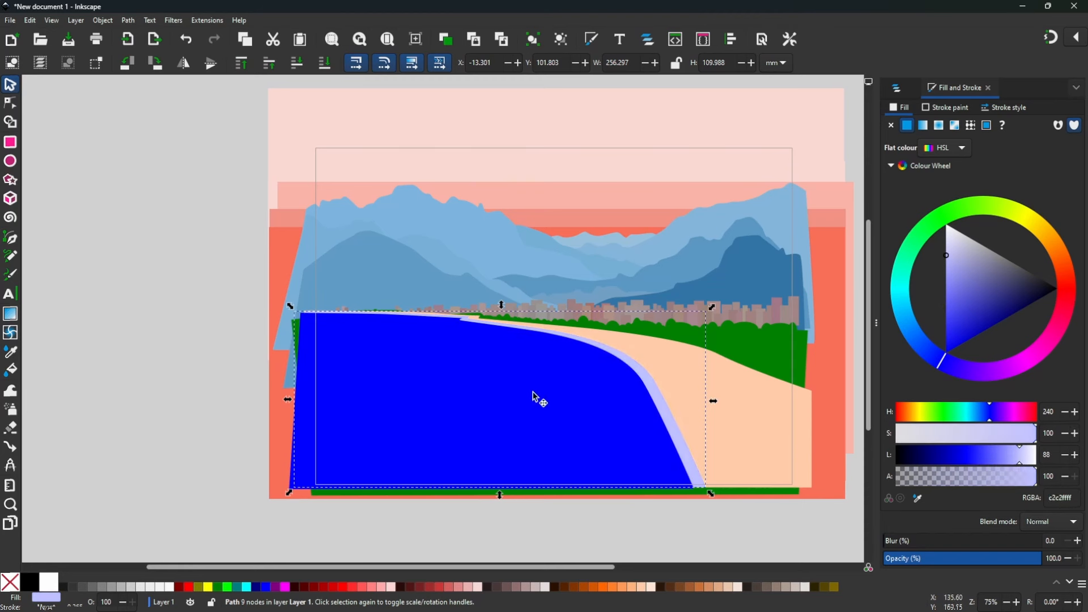
key(ctrl+z)
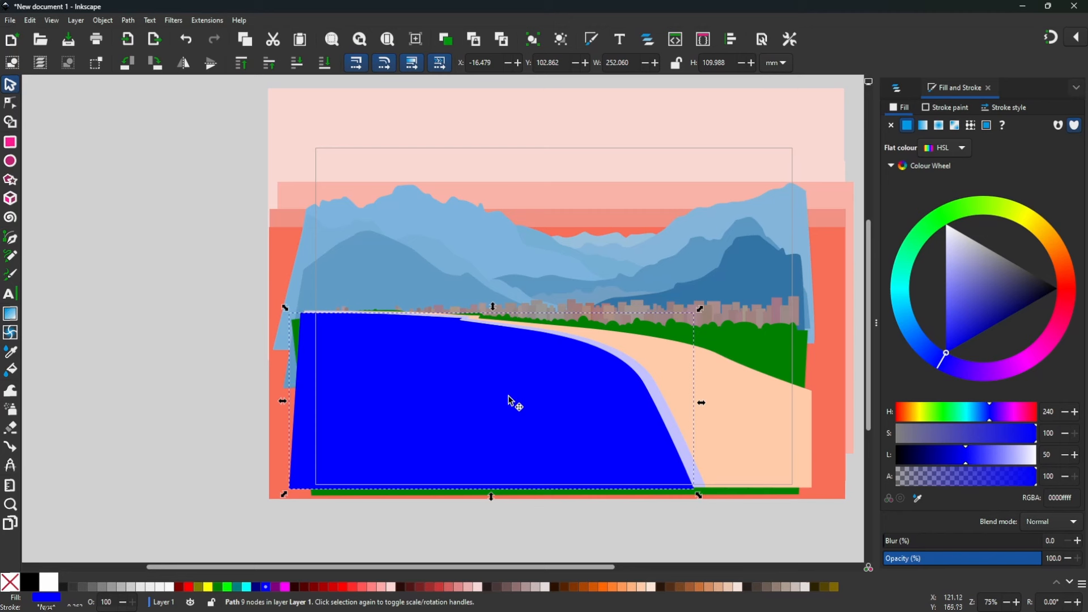
drag(506, 403, 491, 413)
click(985, 324)
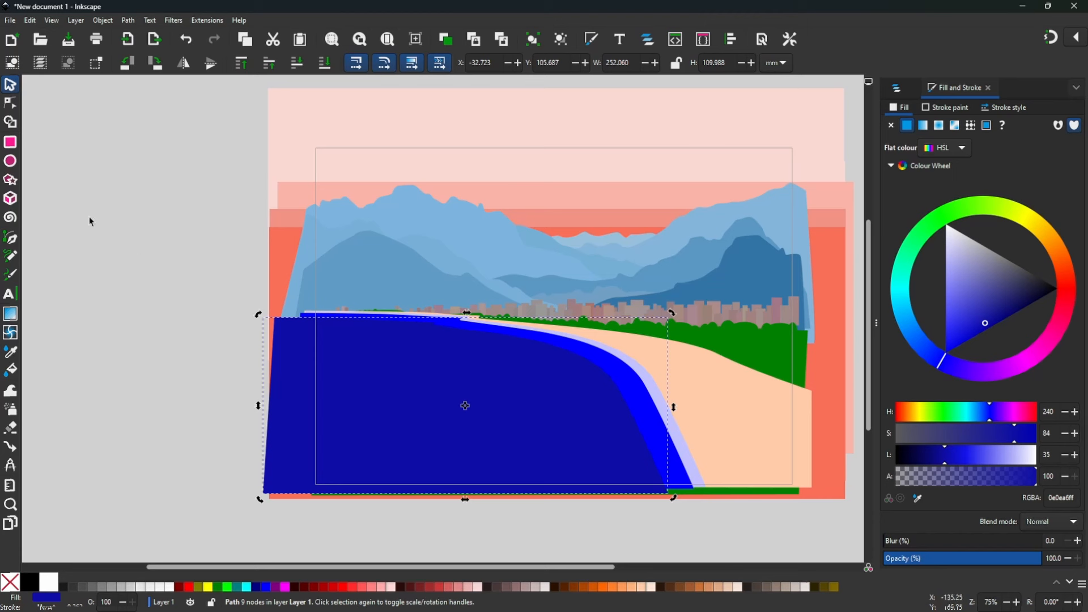
Delete the extra node at the notch in the dark sea's upper shoreline, smooth the remaining node and nudge it up and left
click(10, 102)
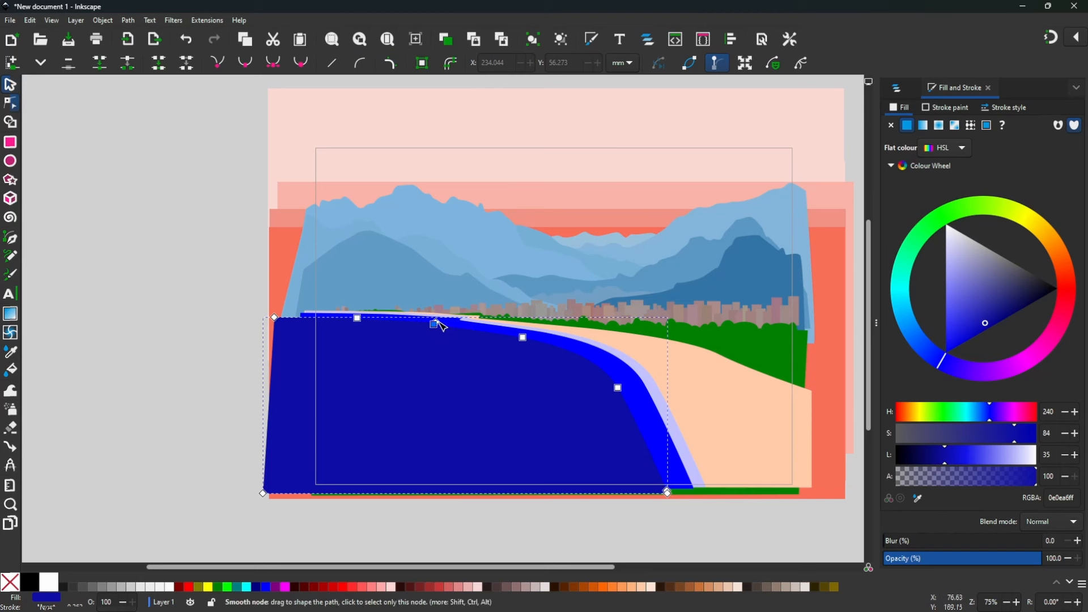
click(437, 325)
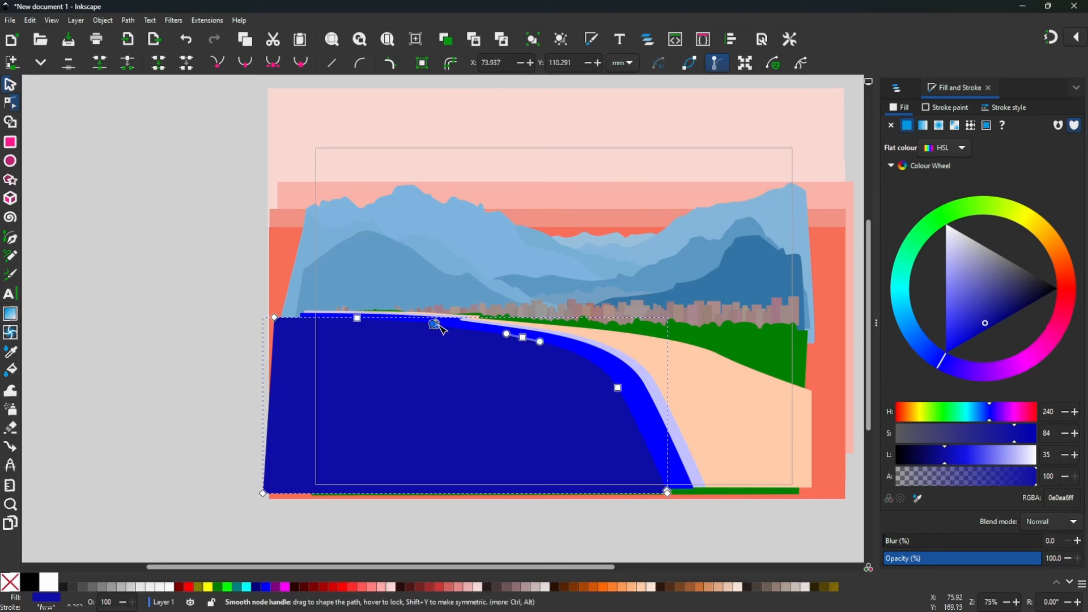
key(Delete)
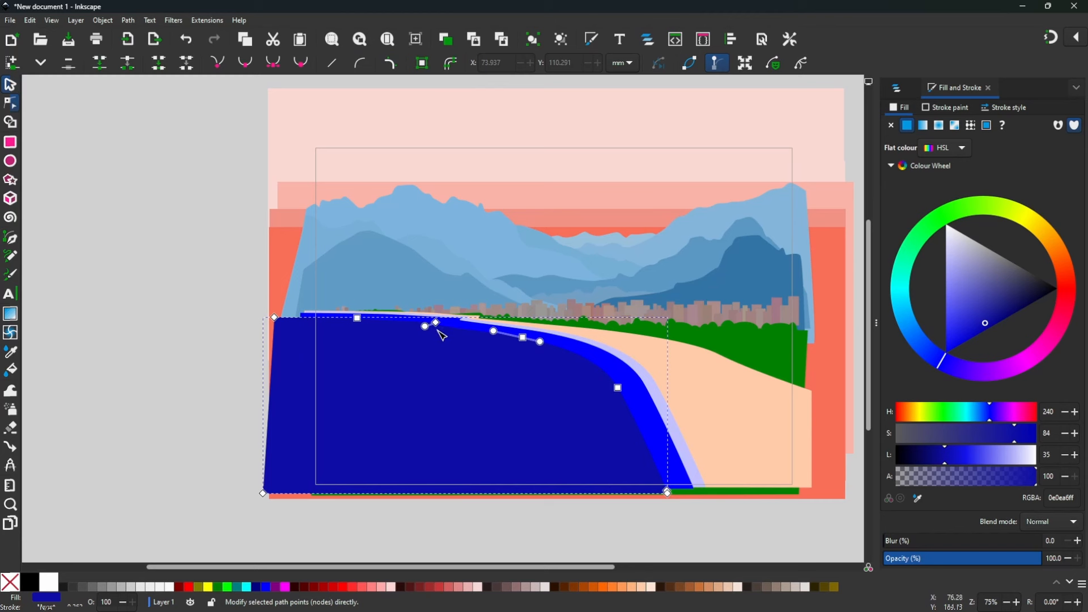
click(437, 324)
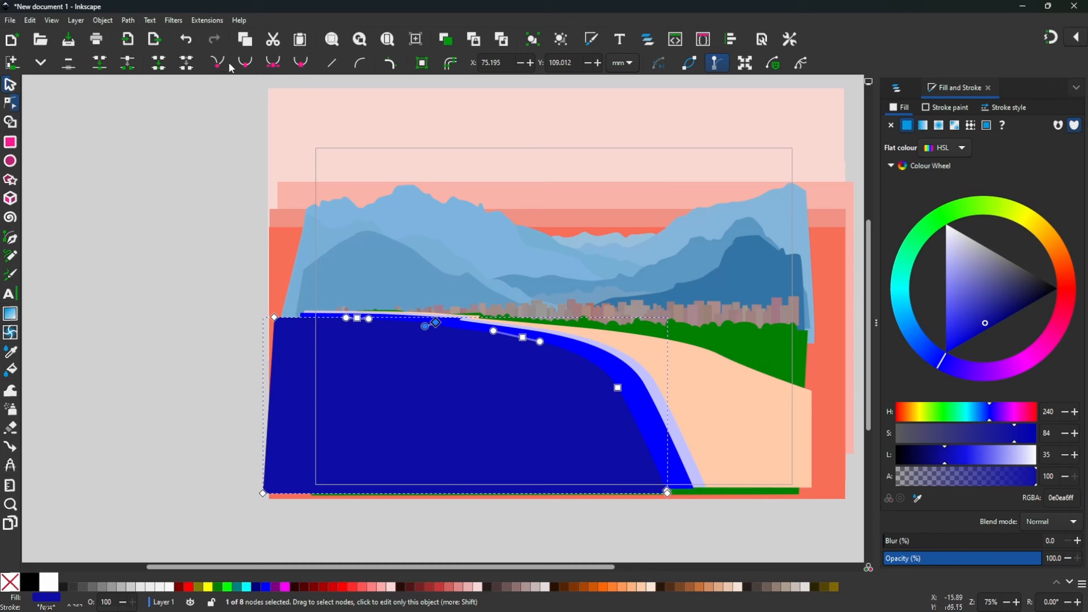
ctrl+click(436, 324)
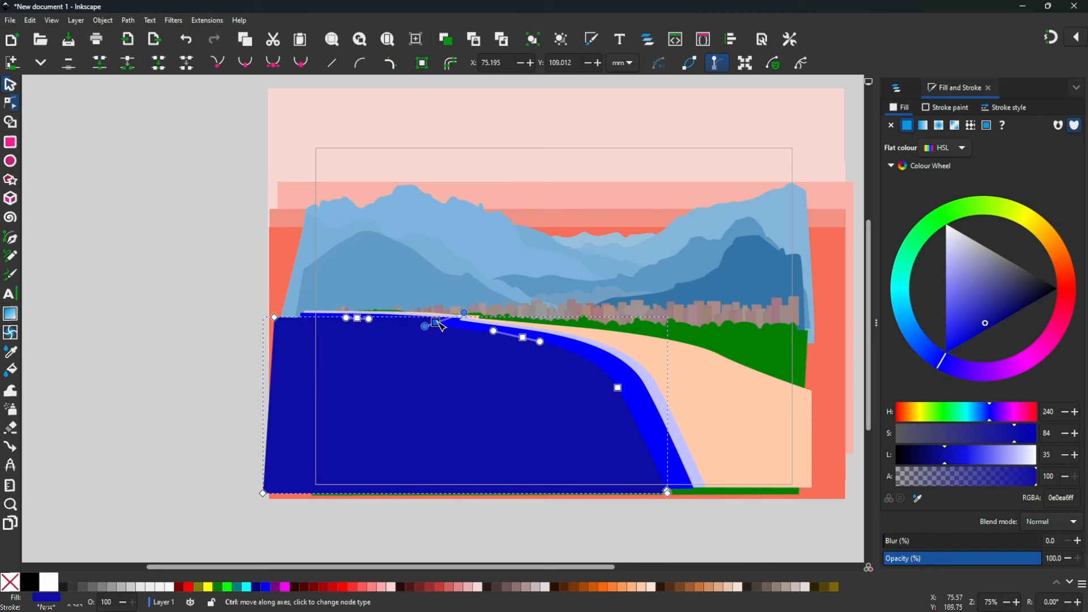
ctrl+click(436, 324)
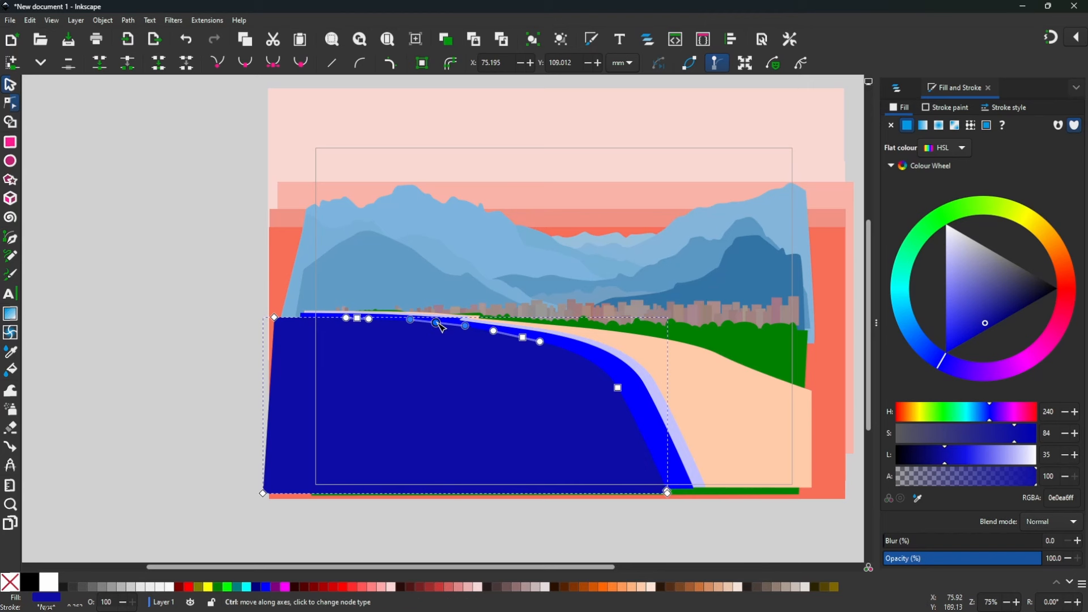
ctrl+click(436, 323)
ctrl+click(439, 324)
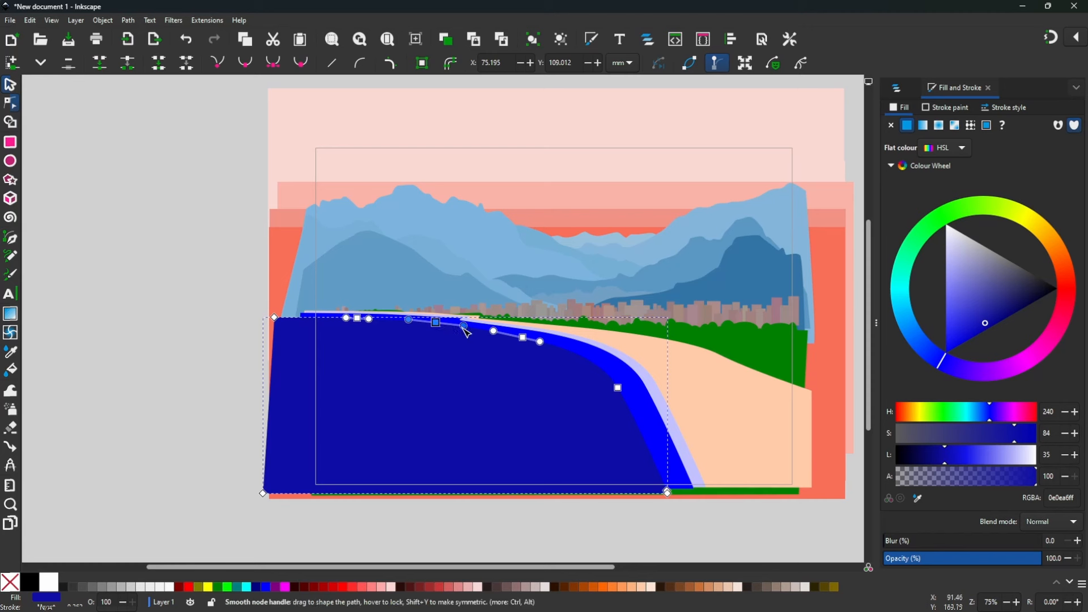
drag(436, 323, 435, 322)
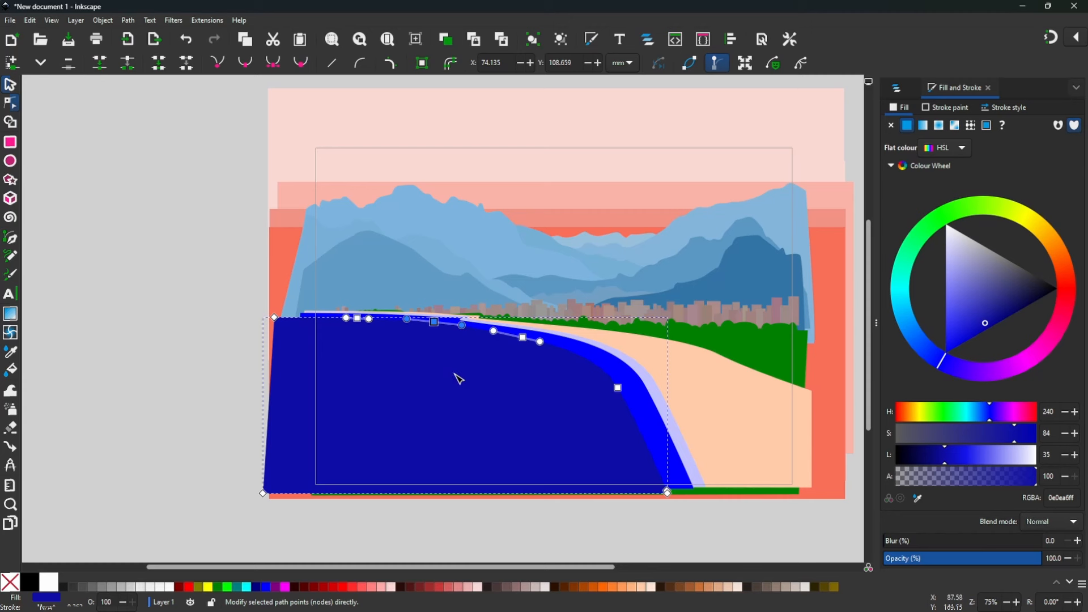
Add a copy of the dark sea band about 7 mm left and 8 mm lower, and fill it with 0f0f85
click(10, 85)
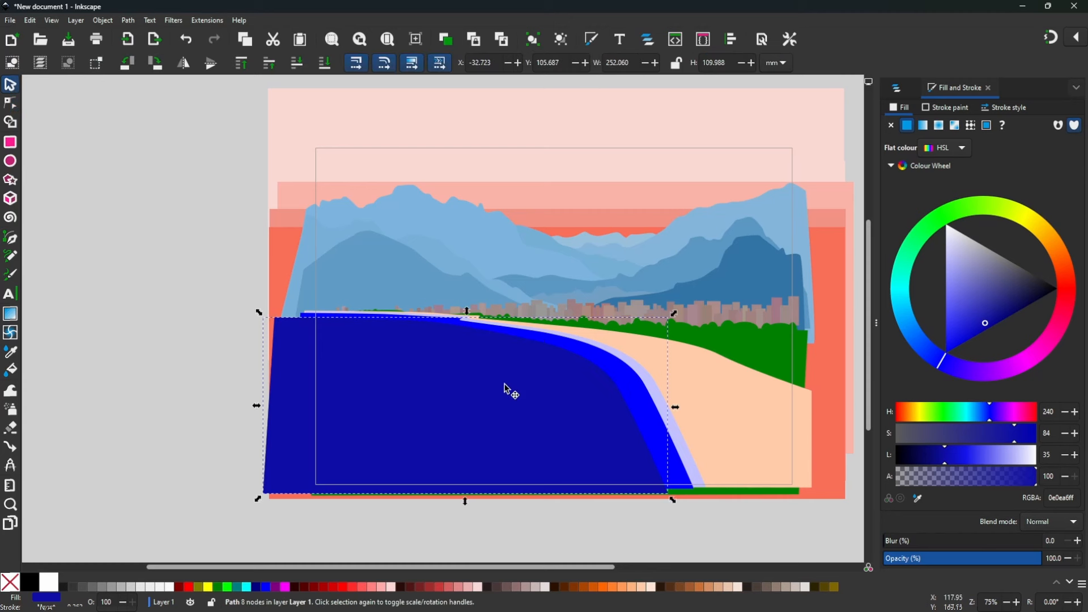
drag(504, 385, 493, 398)
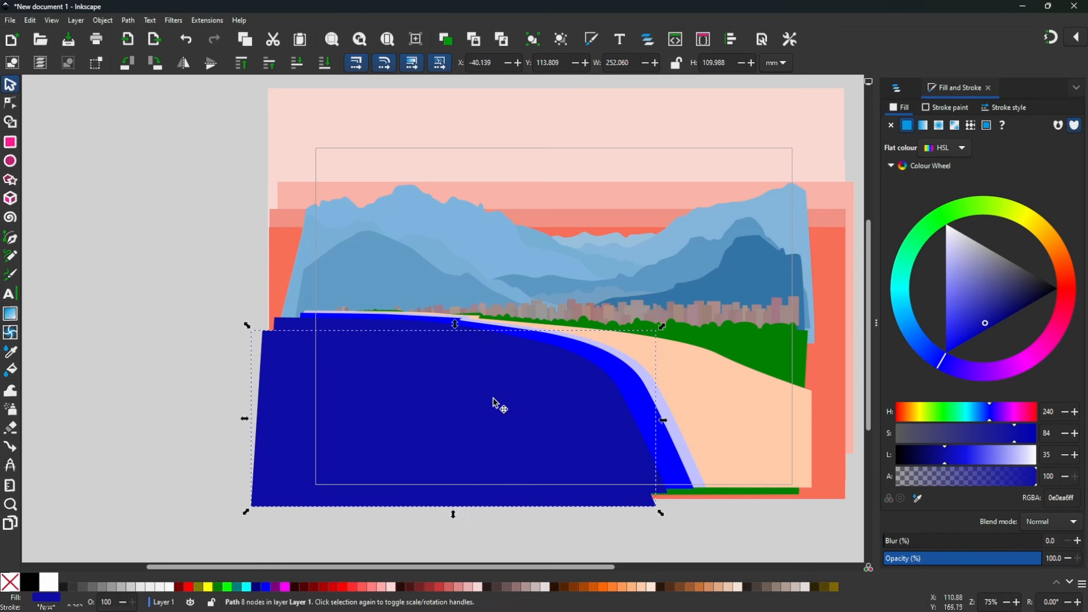
click(486, 417)
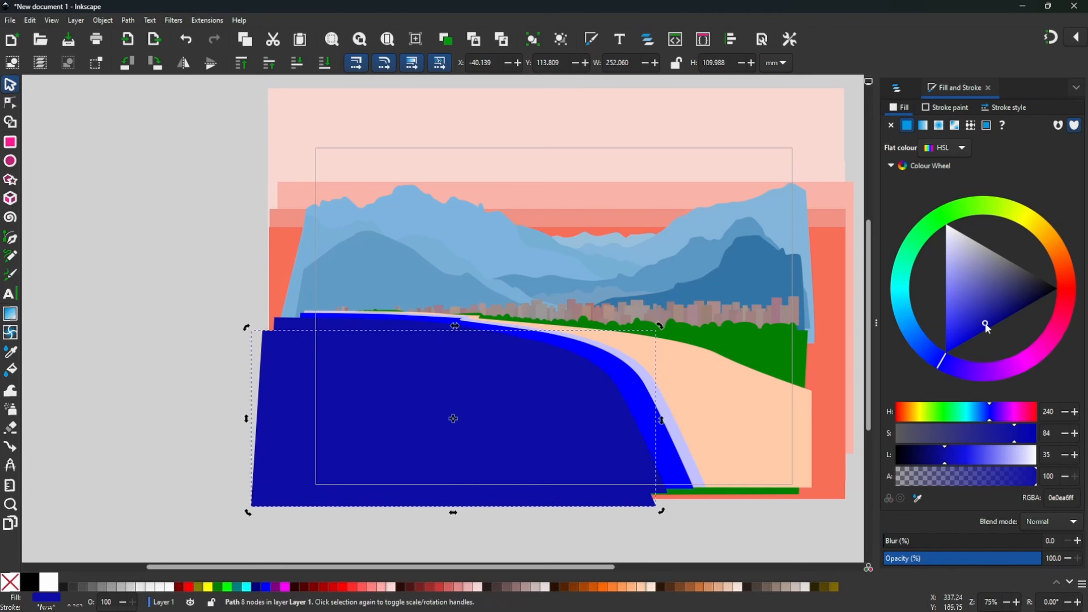
drag(986, 325, 1000, 315)
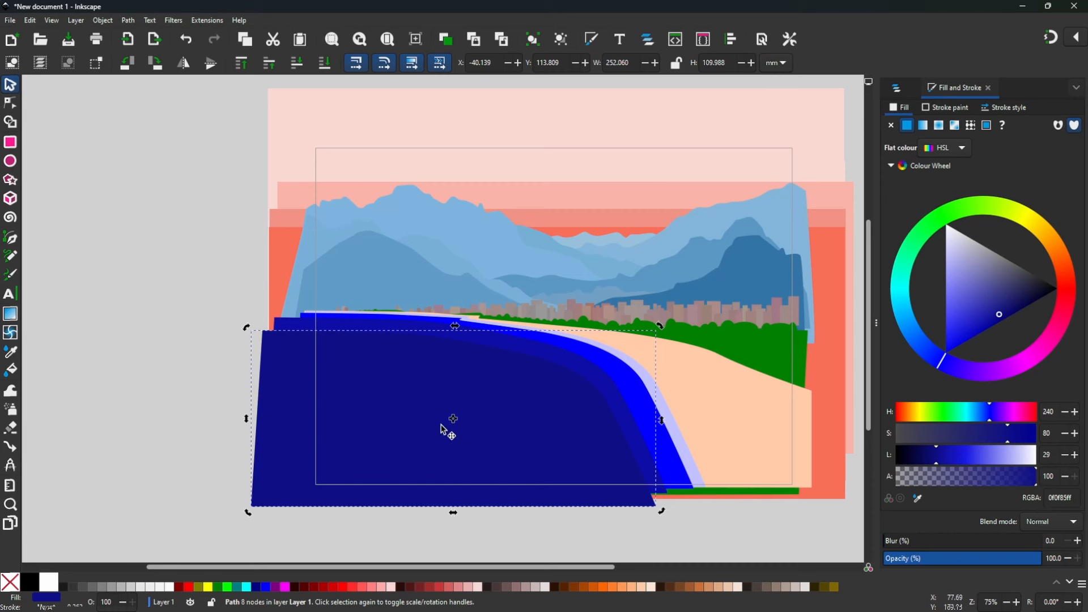
Move the 0f0f85 band's rotation centre to its upper-left corner and rotate the band slightly clockwise
click(490, 410)
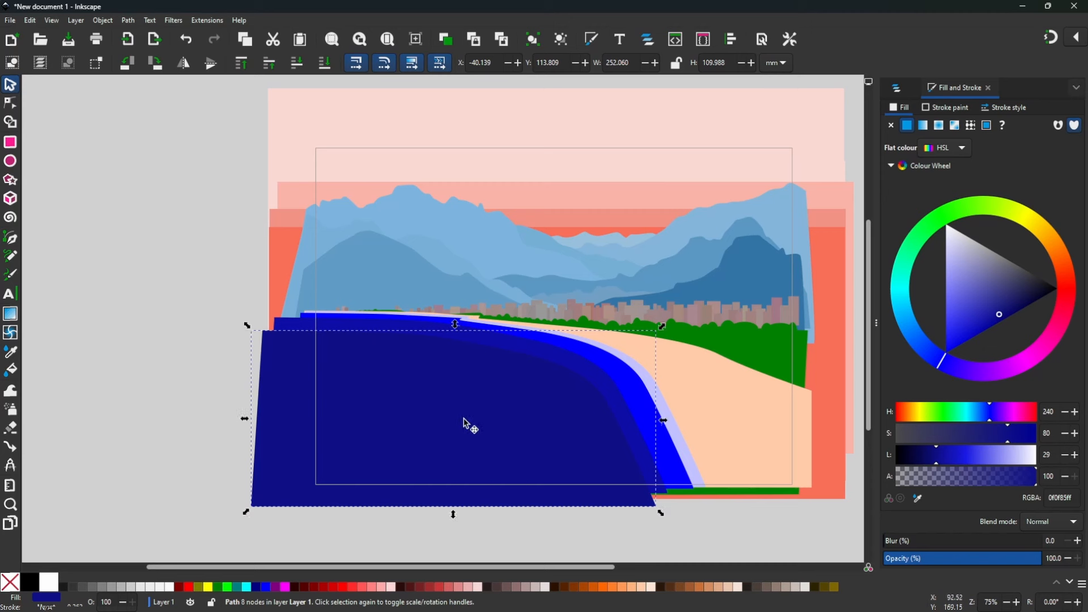
click(506, 417)
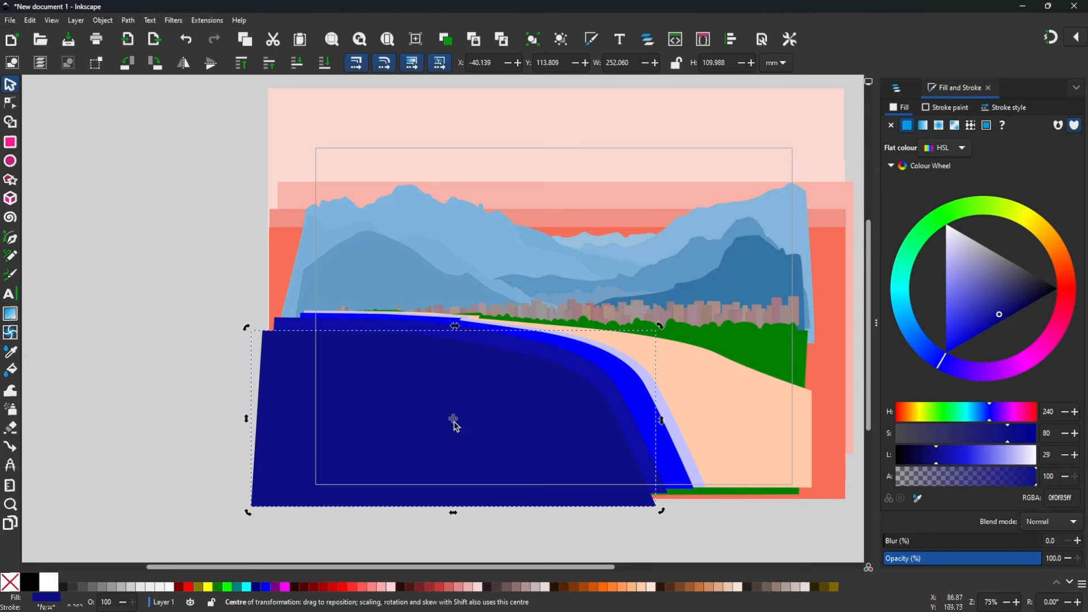
drag(454, 422, 263, 332)
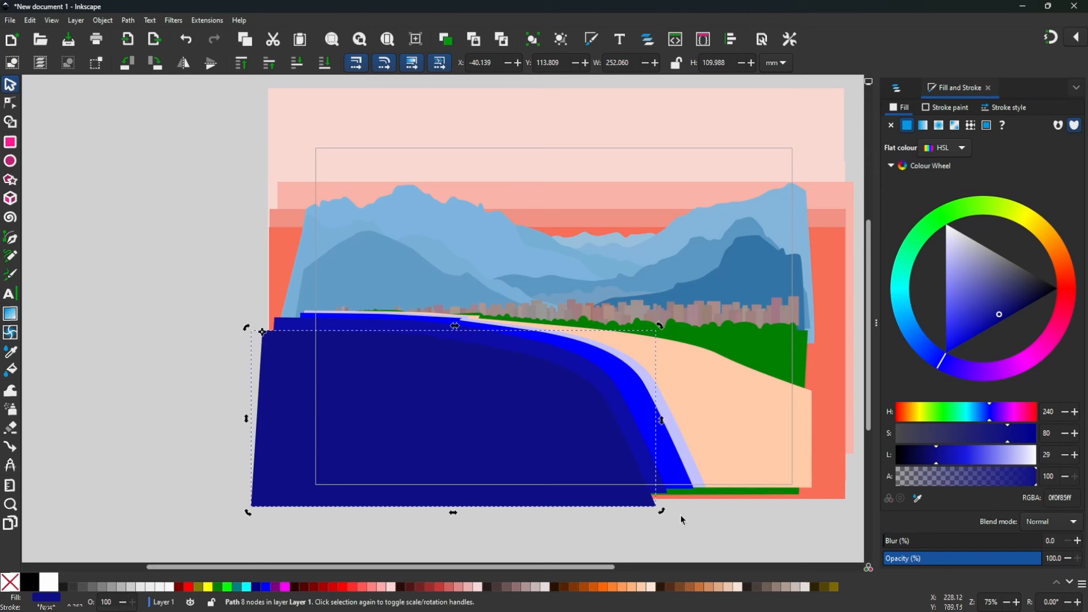
drag(665, 513, 652, 527)
Reposition the rotated sea band and add a copy farther left, filled with 0f0f6e
drag(459, 423, 425, 467)
drag(1008, 325, 1010, 309)
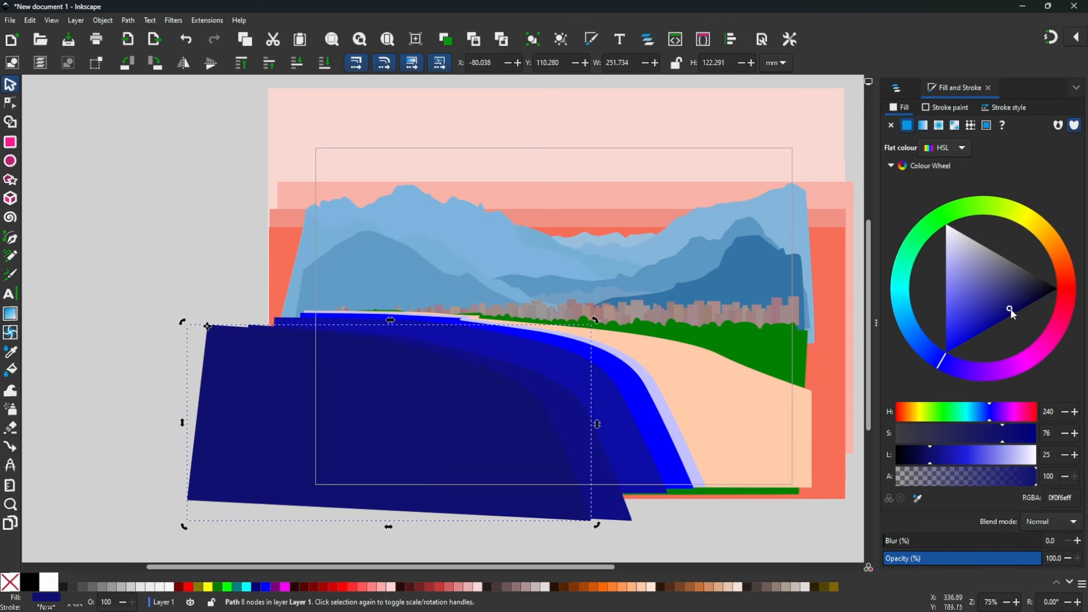
drag(461, 414, 458, 416)
Duplicate the 0f0f6e band, move the copy down and left with a darker navy fill, and rotate it slightly clockwise
key(ctrl+d)
drag(449, 422, 376, 437)
click(1019, 304)
drag(552, 556, 542, 568)
drag(354, 440, 359, 433)
Add a final sea band copy filled with 0d0d4c, shift it down and left, and rotate it slightly clockwise
key(ctrl+d)
click(1023, 302)
drag(214, 363, 161, 380)
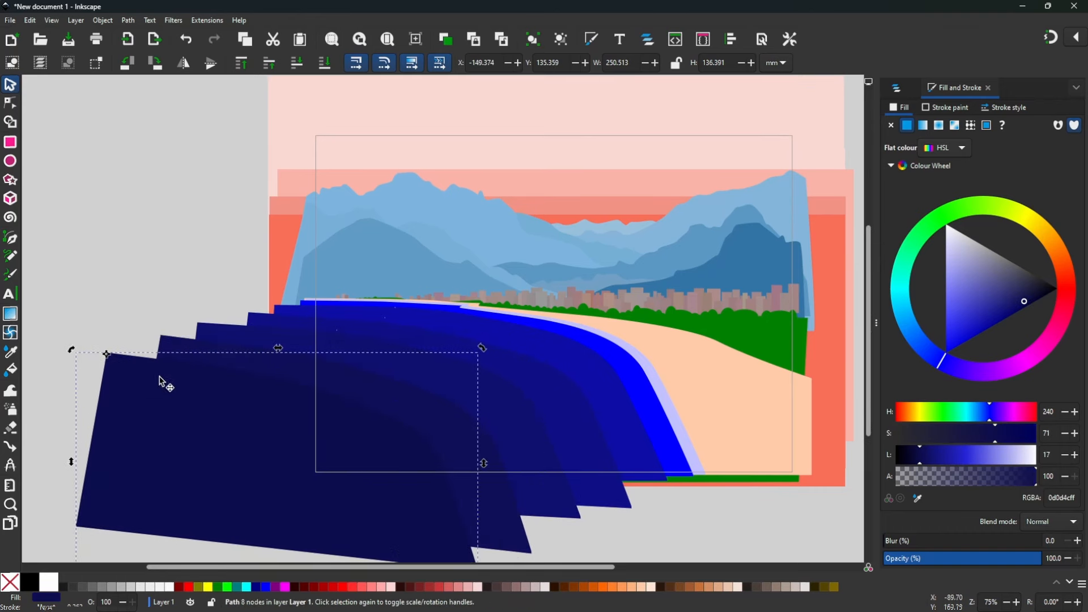
scroll(160, 380, down, 2)
drag(485, 532, 471, 546)
drag(397, 453, 413, 442)
click(759, 493)
Shift the dark sea bands to a more saturated blue and recolour the mountain shapes, using 6187a3 for the low central one
scroll(753, 510, up, 2)
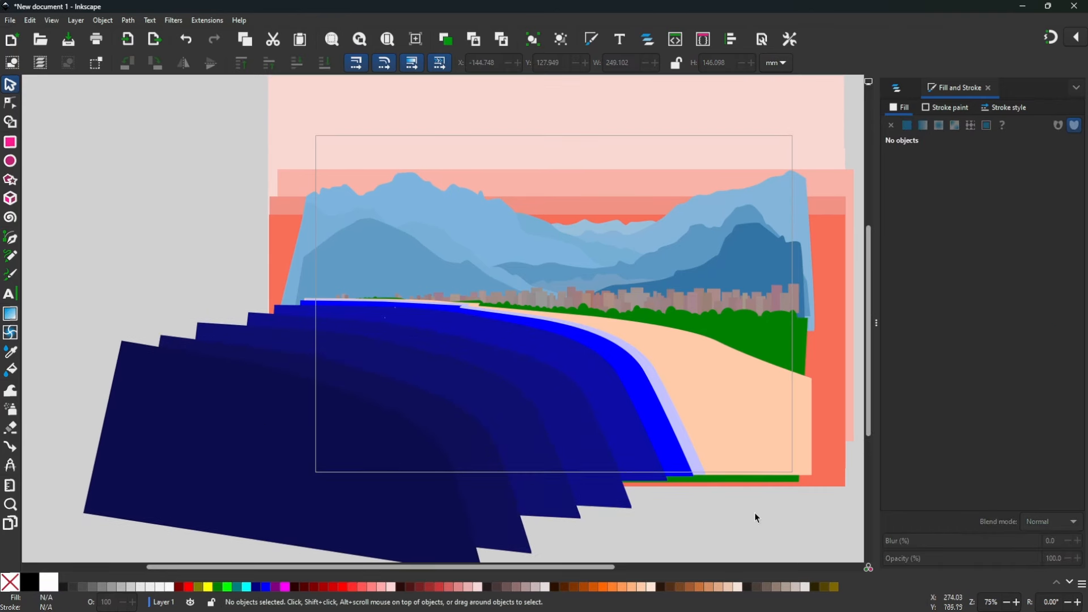
scroll(754, 512, right, 5)
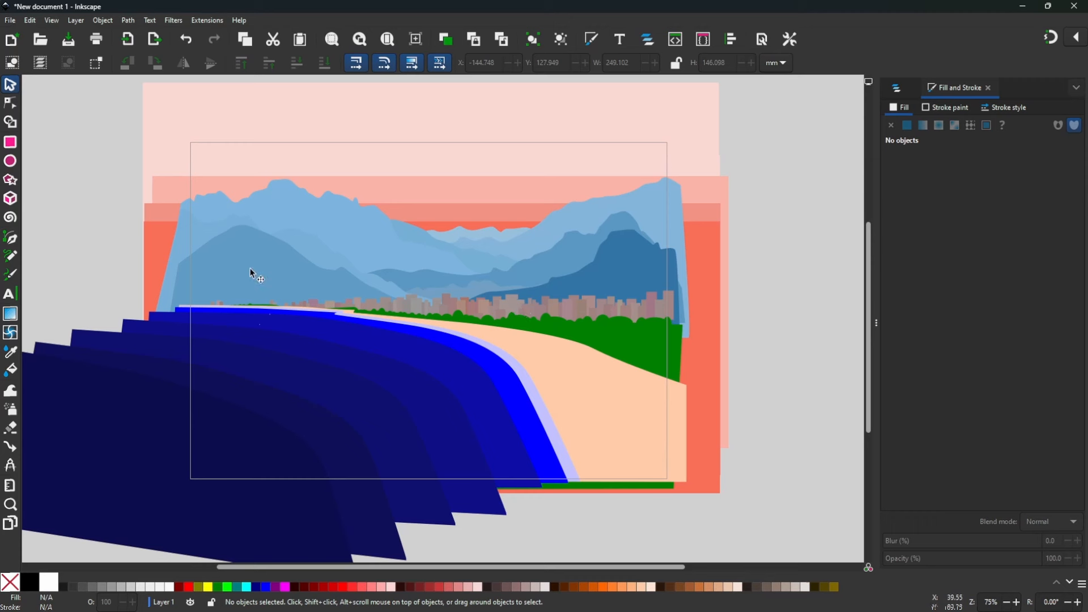
click(11, 103)
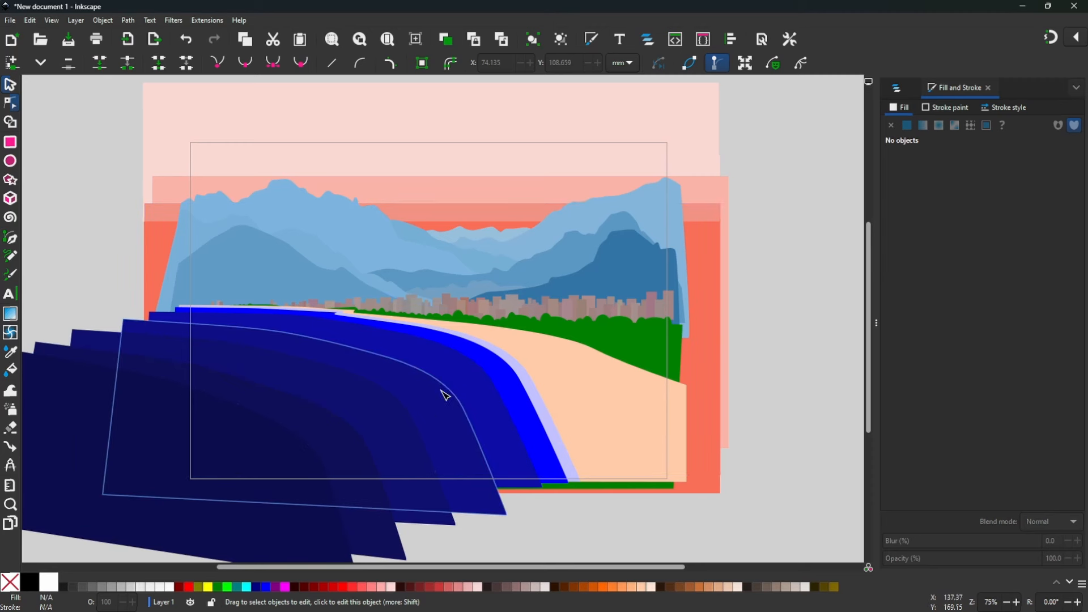
click(456, 381)
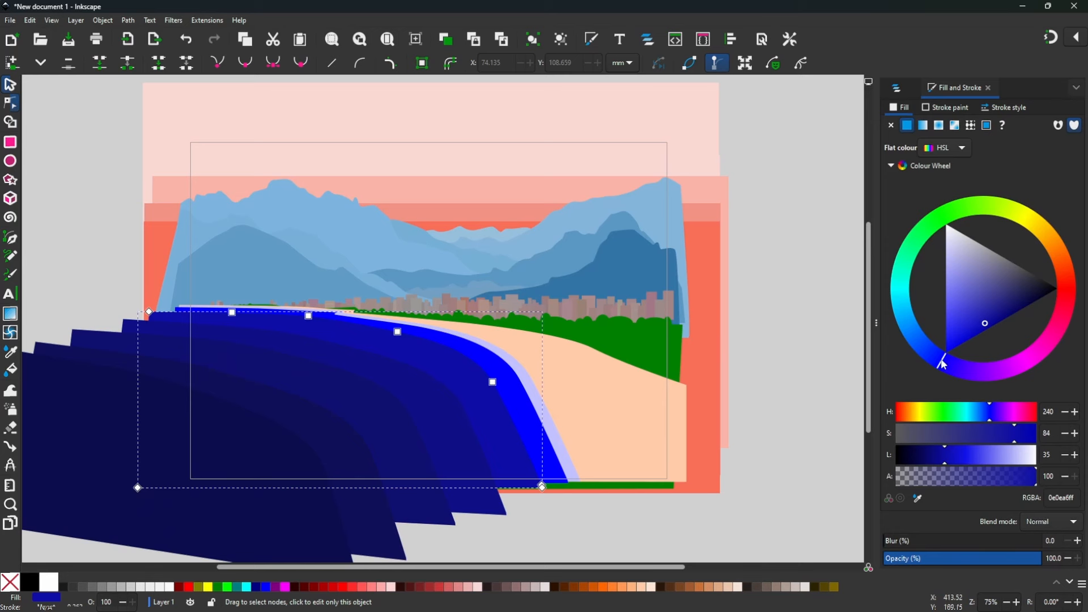
drag(942, 363, 930, 363)
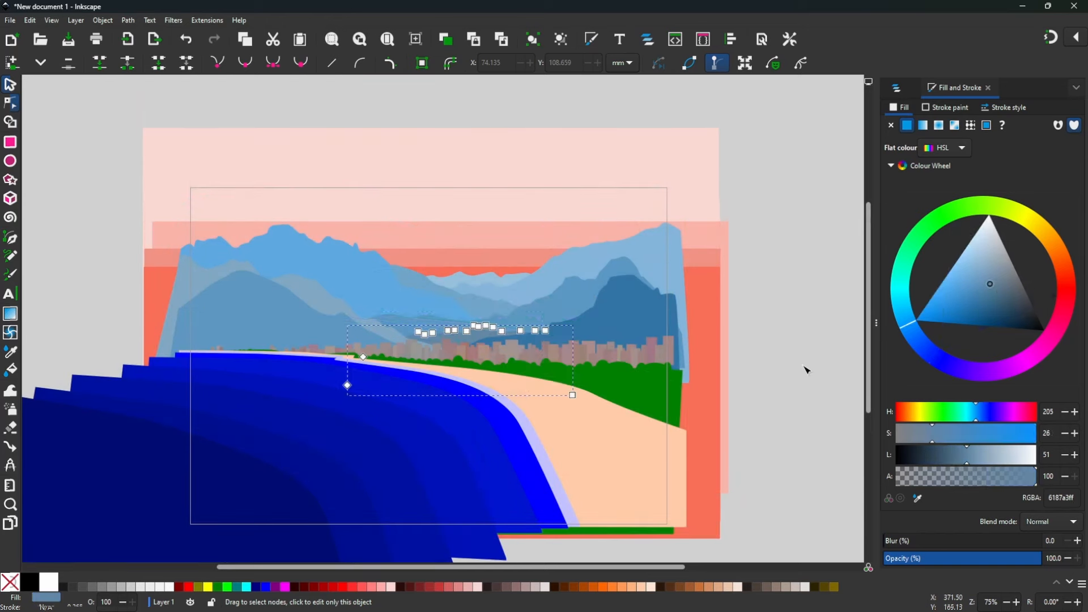
click(807, 370)
click(498, 291)
click(976, 260)
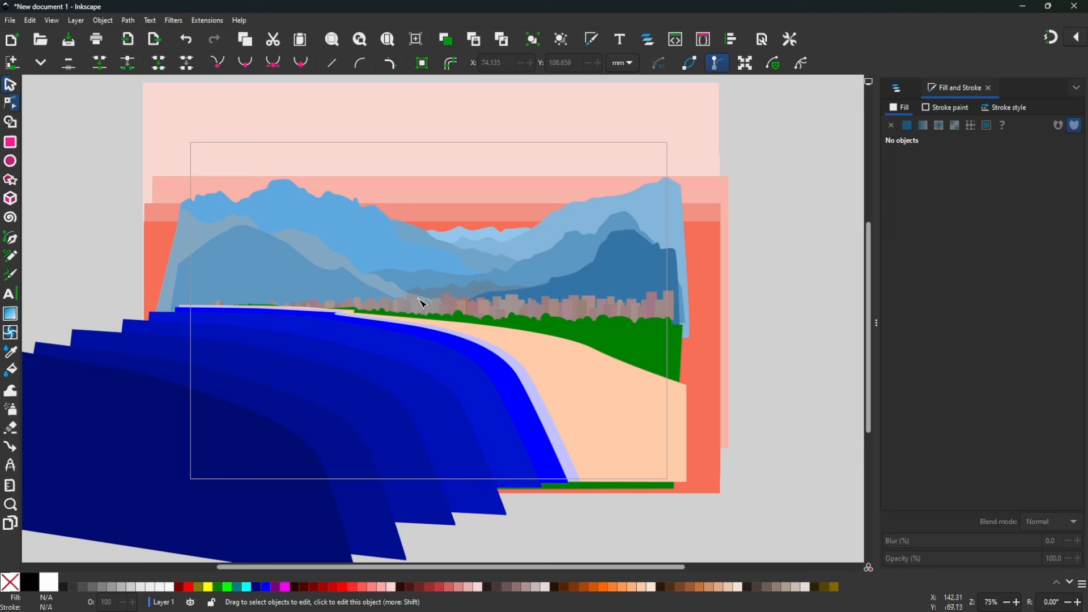
Unlock the beach, trees and building, and select every object in Layer 1 from the sky group up to the topmost sea band
click(897, 88)
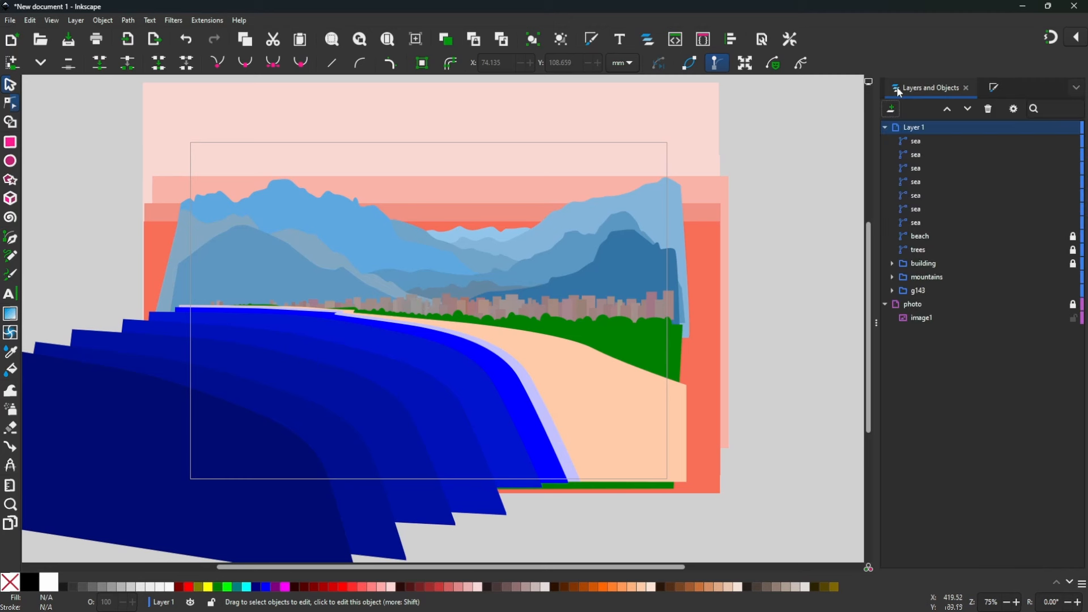
click(1074, 237)
click(1075, 250)
click(1074, 263)
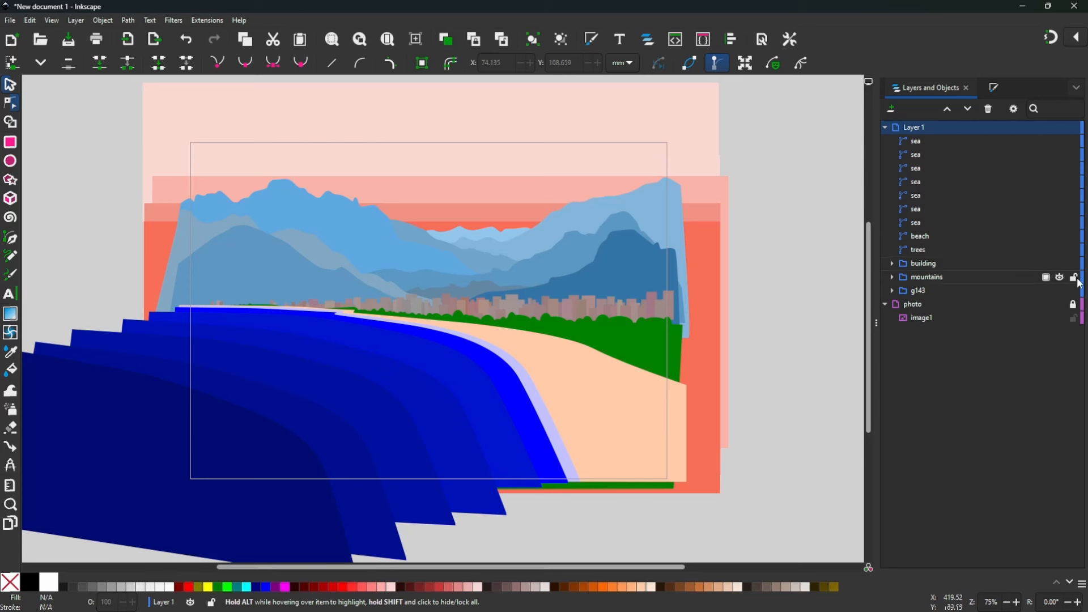
click(946, 291)
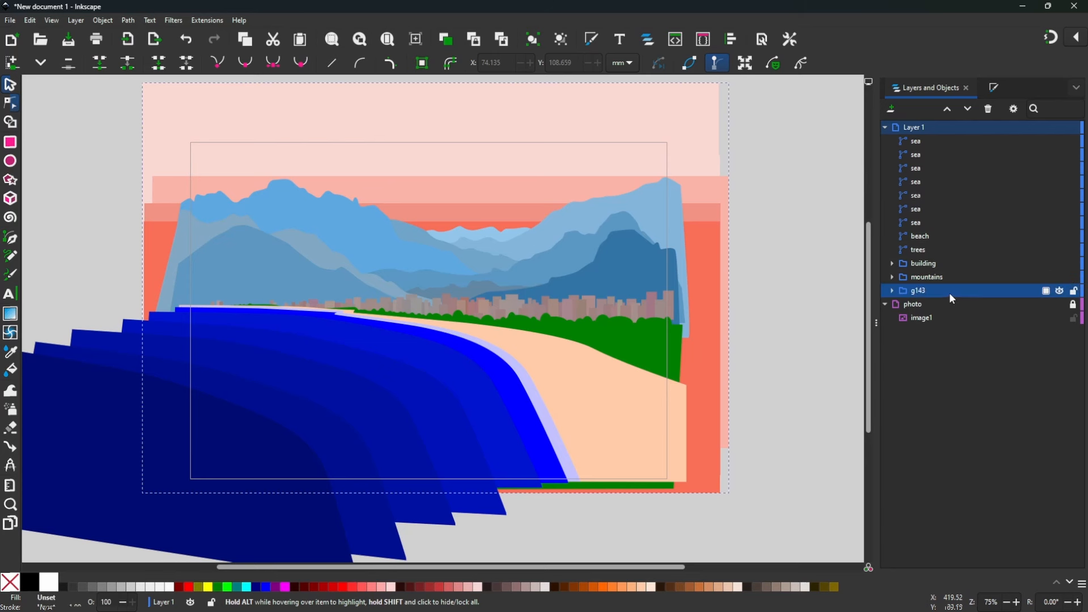
shift+click(937, 140)
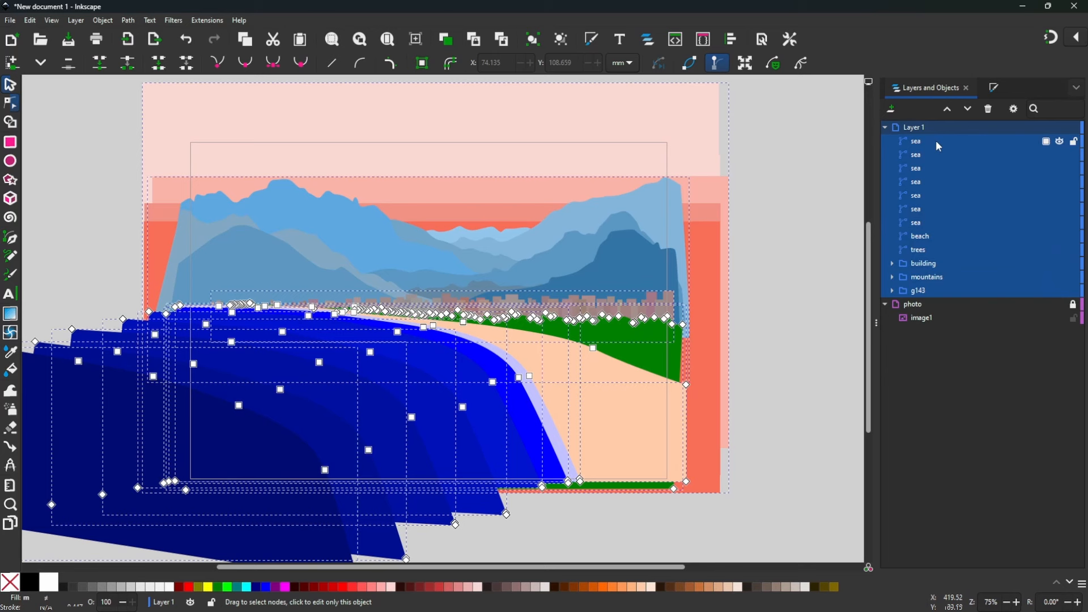
Group the selected Layer 1 objects and rename the group as art
click(531, 38)
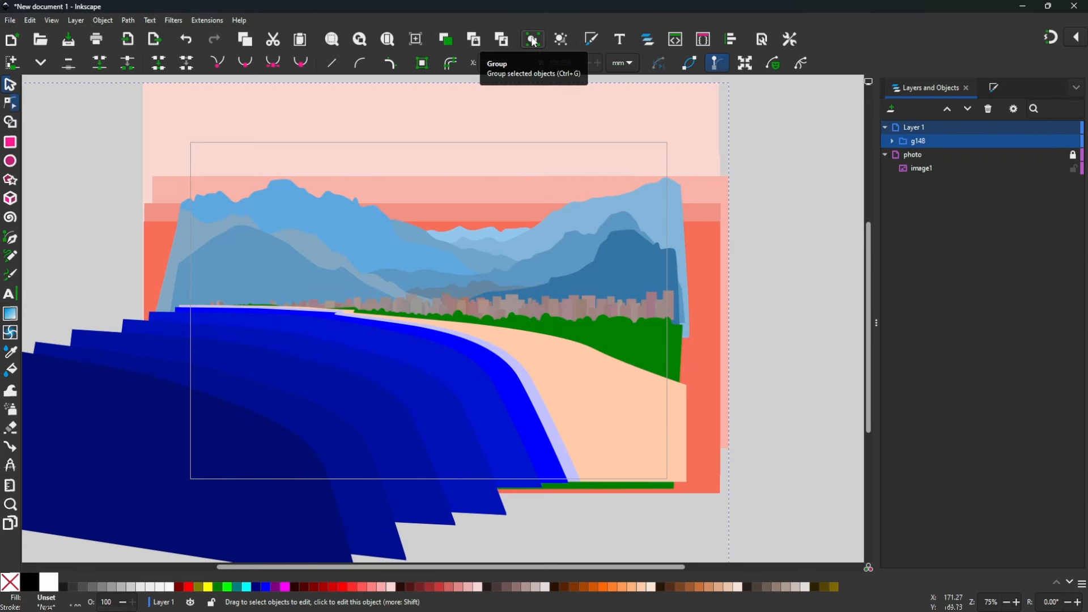
double_click(920, 141)
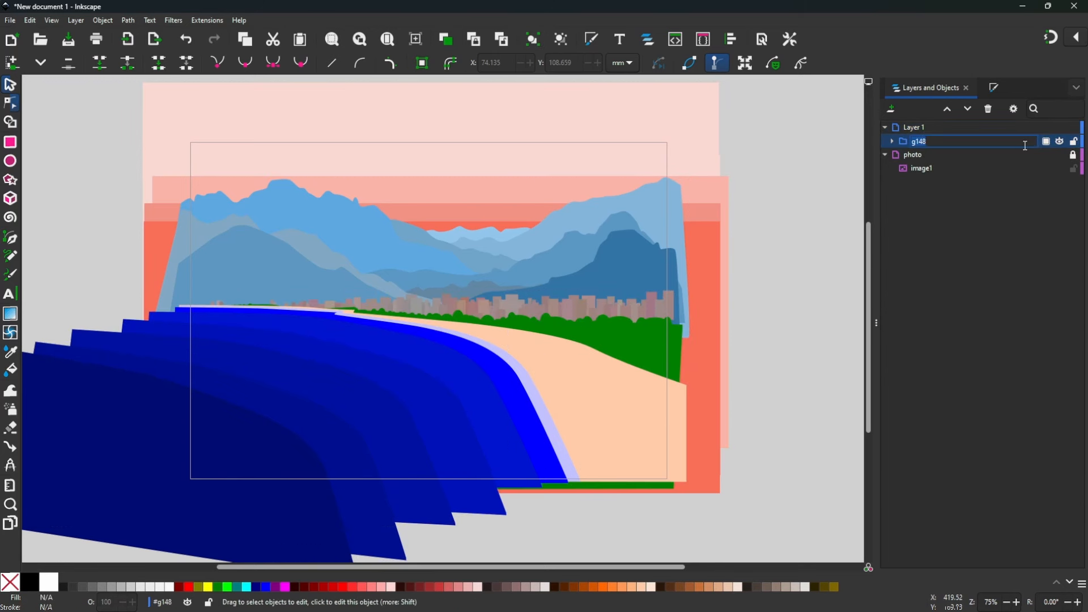
text(art)
key(Return)
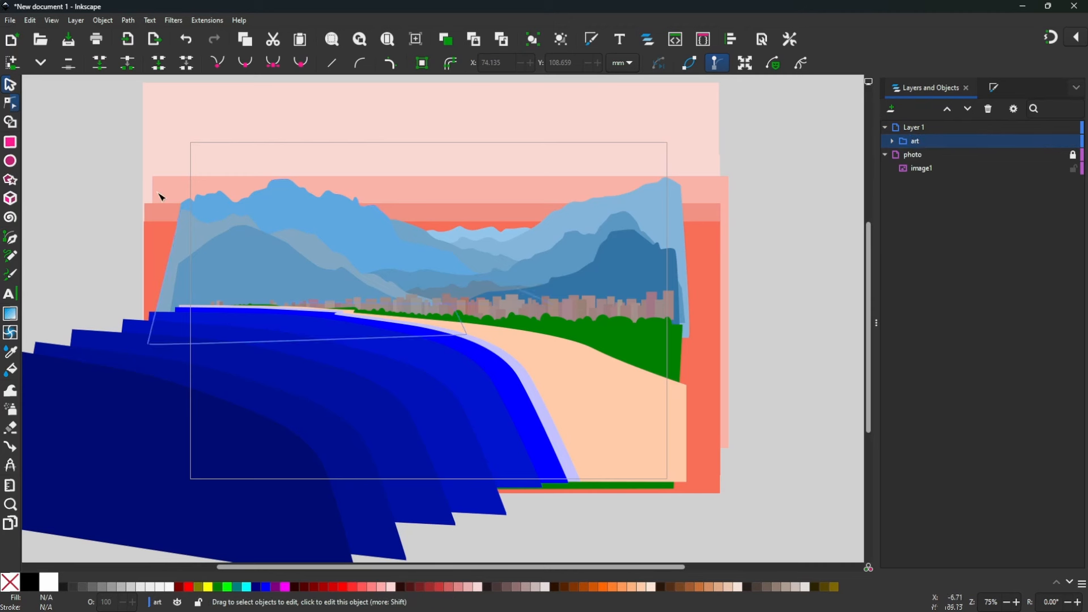
Enable snapping, review its simple and advanced options, and leave the settings in advanced mode for drawing a rectangle
click(10, 142)
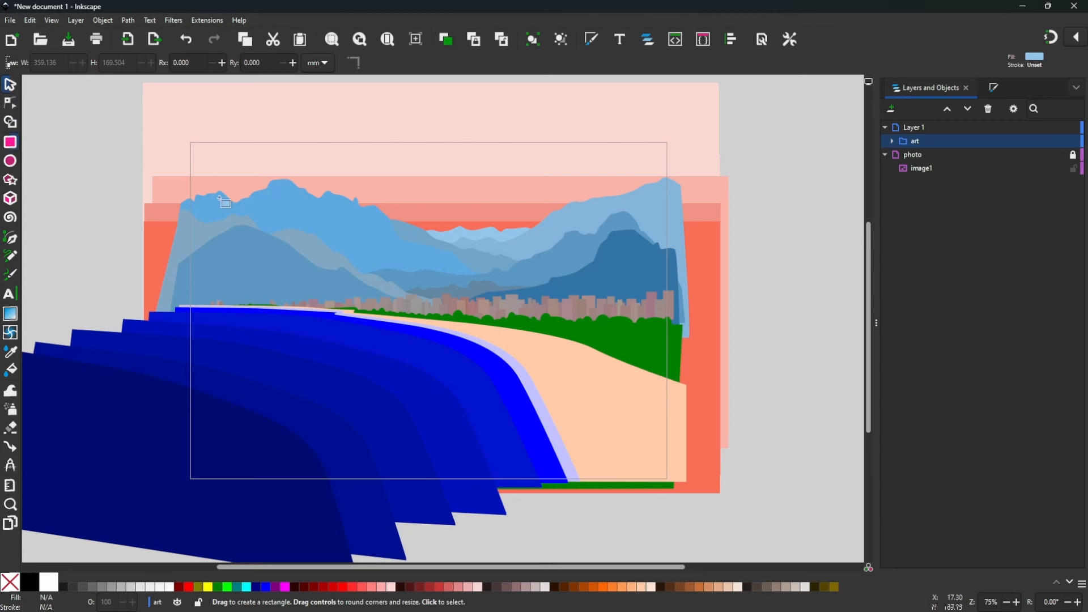
click(1052, 38)
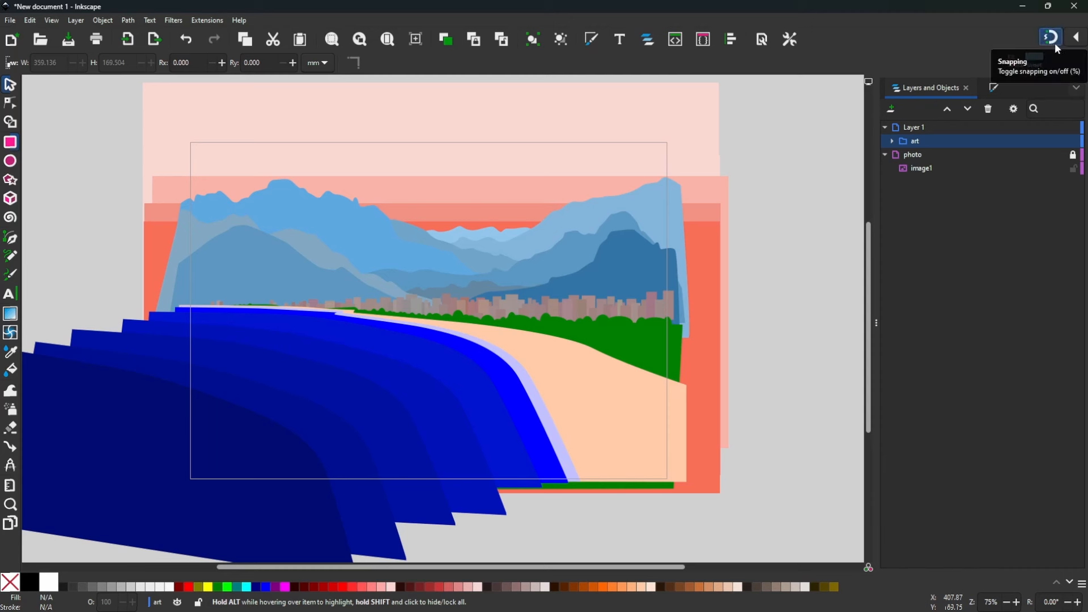
click(1078, 39)
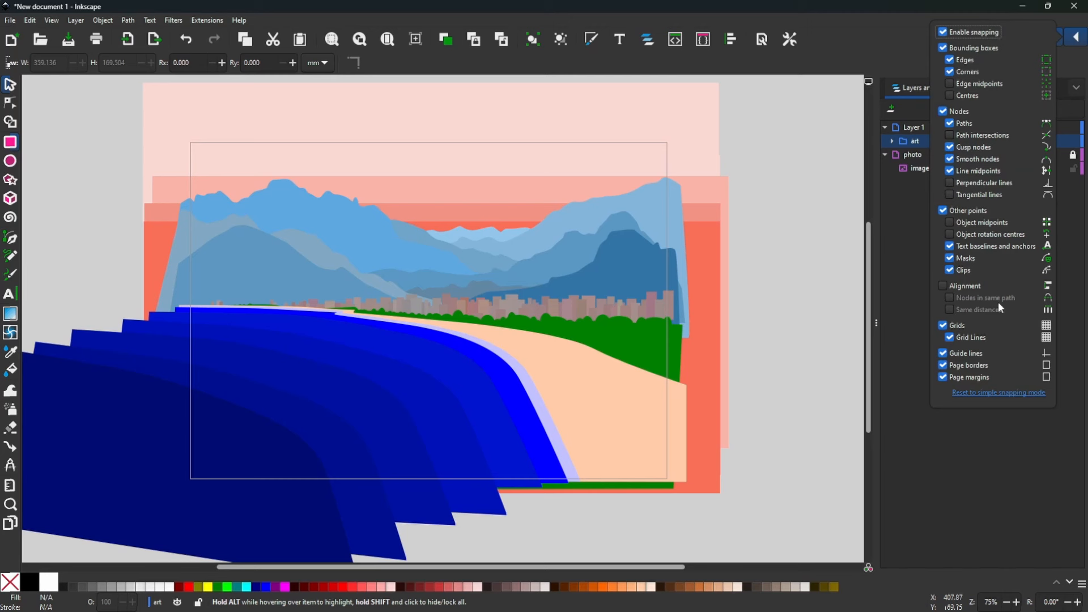
click(1002, 393)
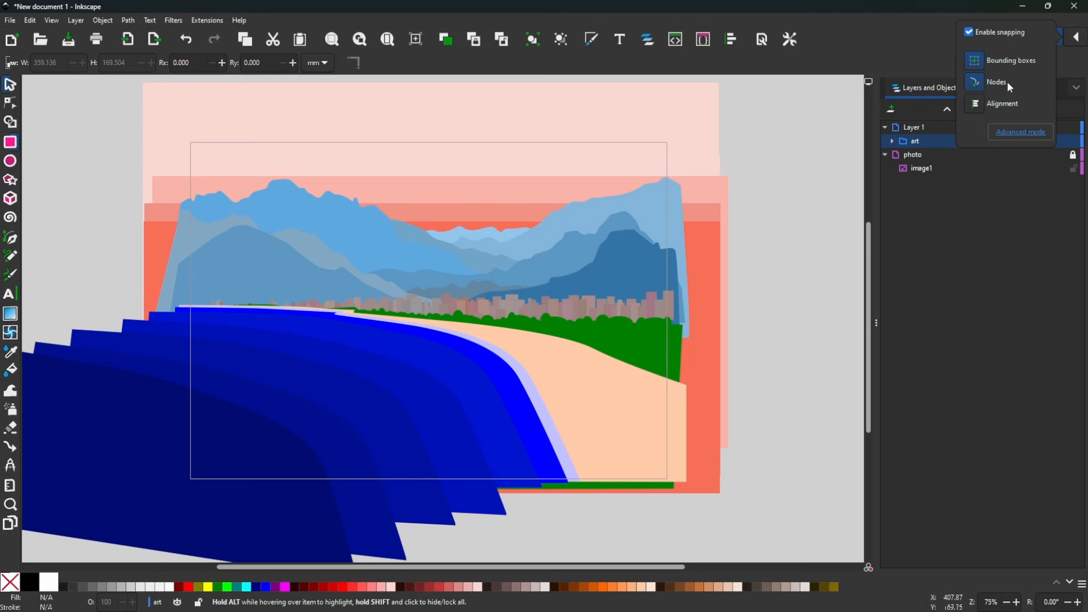
click(1022, 133)
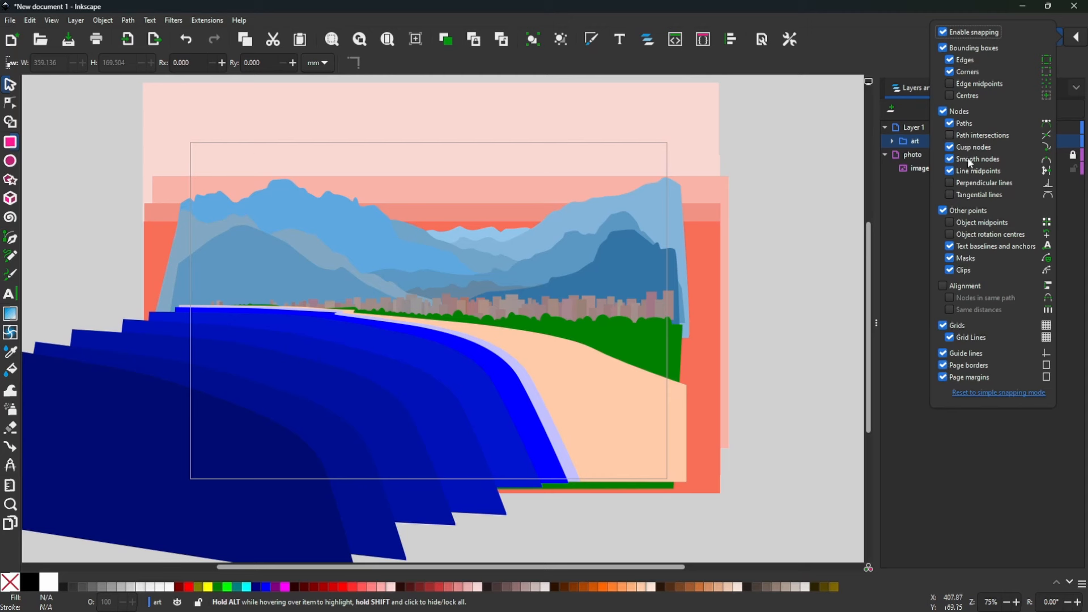
click(810, 163)
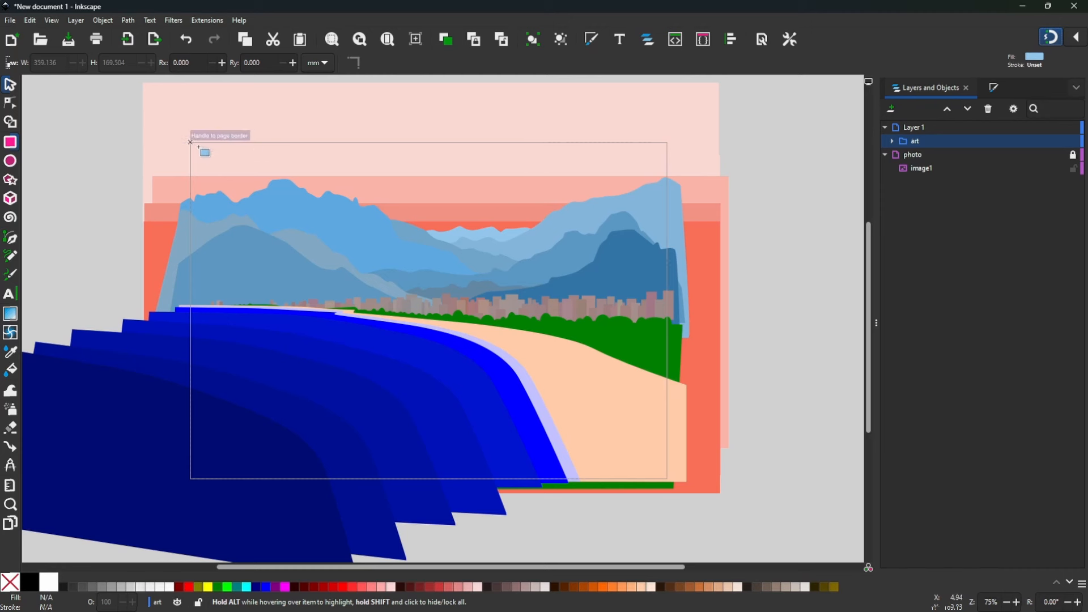
Draw a 297 × 210 mm rectangle snapped to the page borders and use it to clip the art group
mouse_move(190, 142)
mouse_down()
mouse_move(223, 175)
mouse_move(673, 401)
mouse_move(667, 480)
mouse_up()
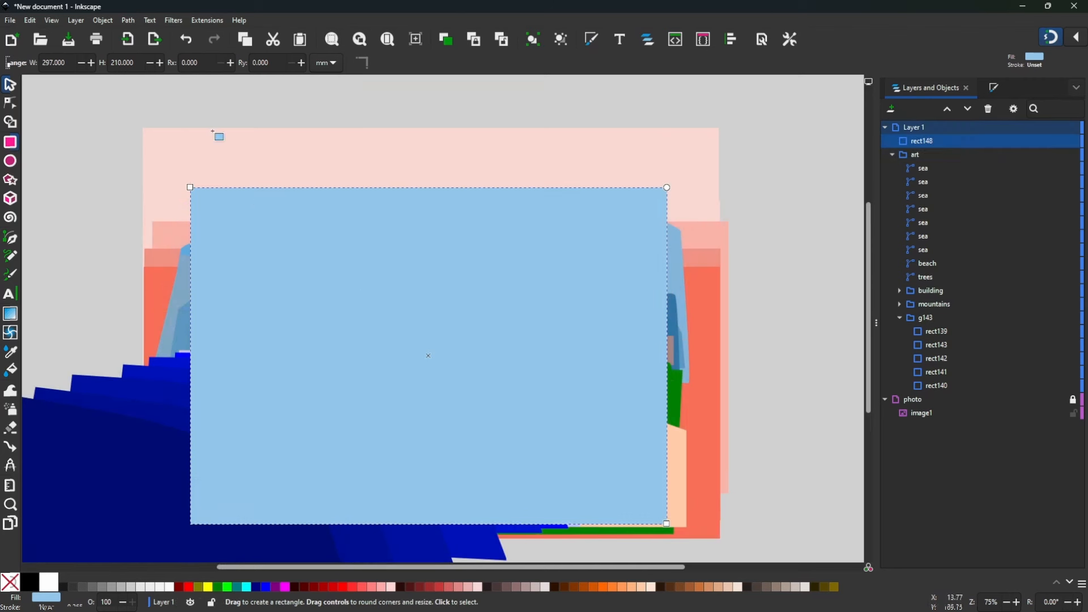
click(11, 85)
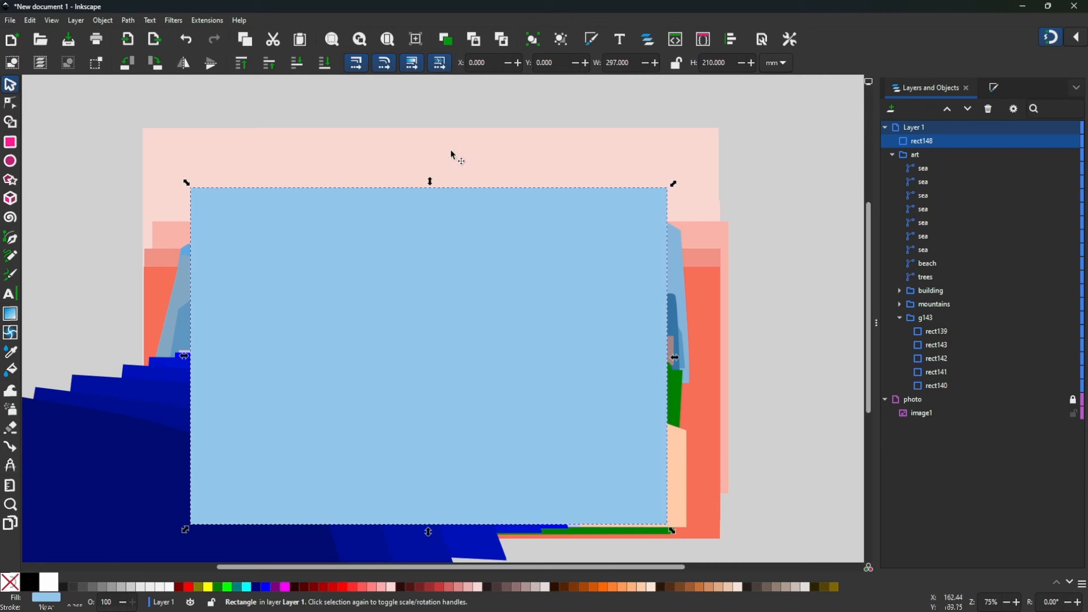
shift+click(369, 158)
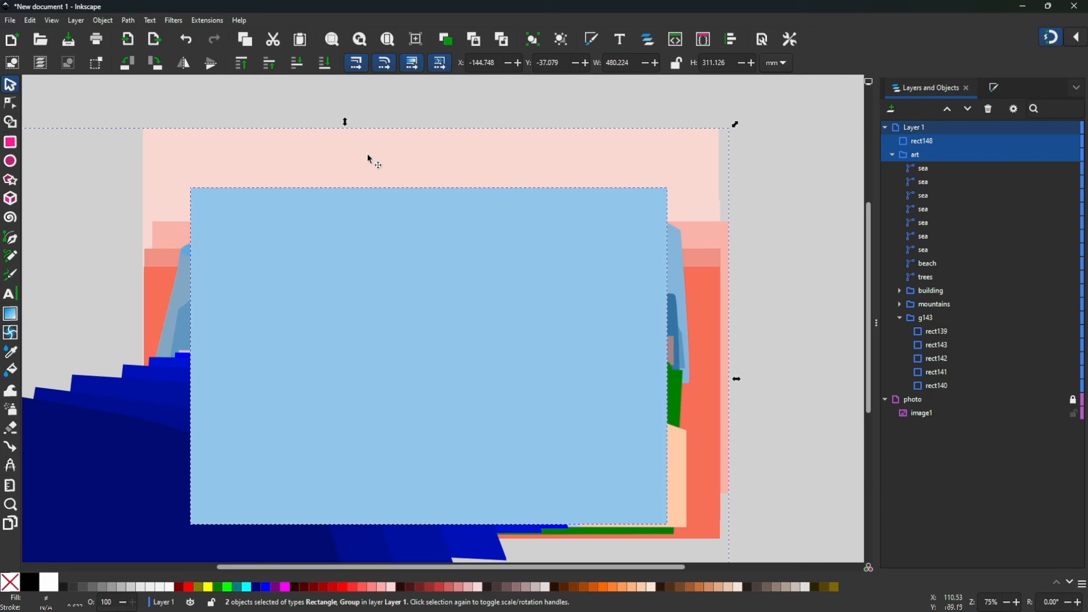
click(102, 21)
mouse_move(139, 168)
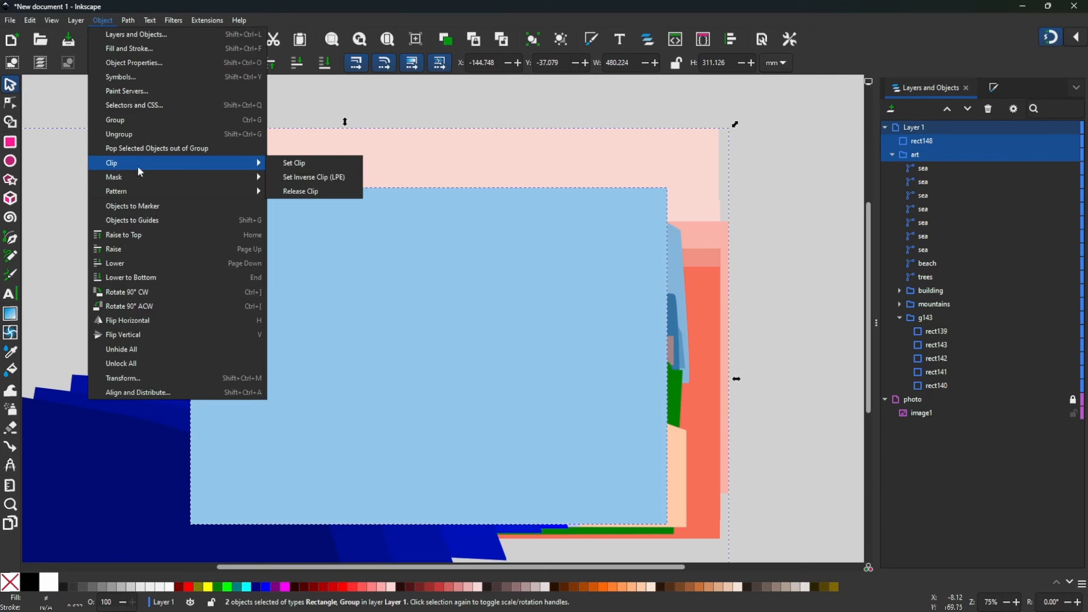
click(302, 168)
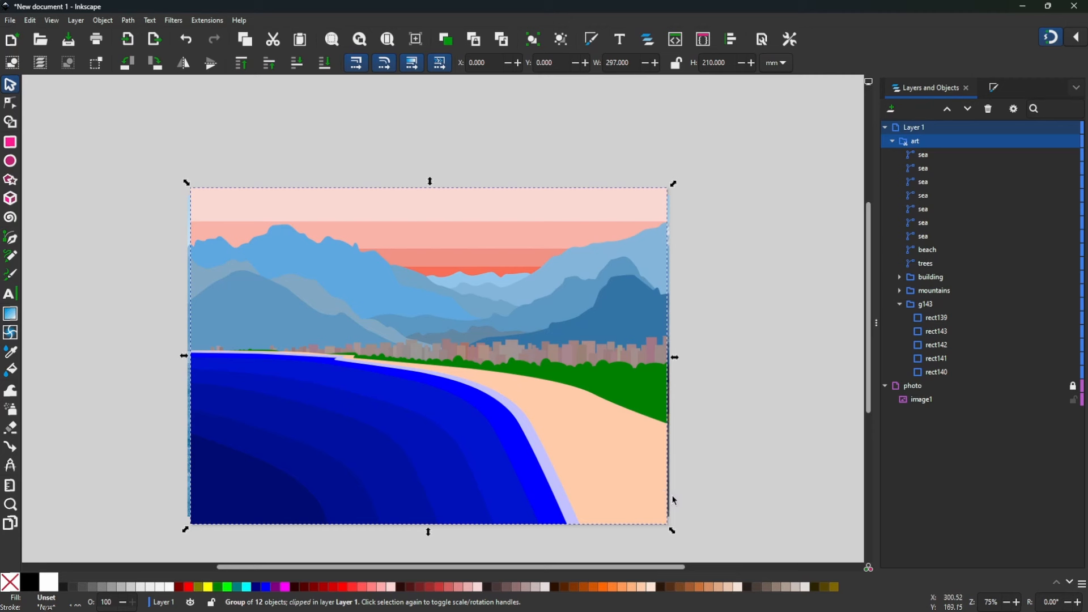
Hide the photo layer
mouse_move(1061, 389)
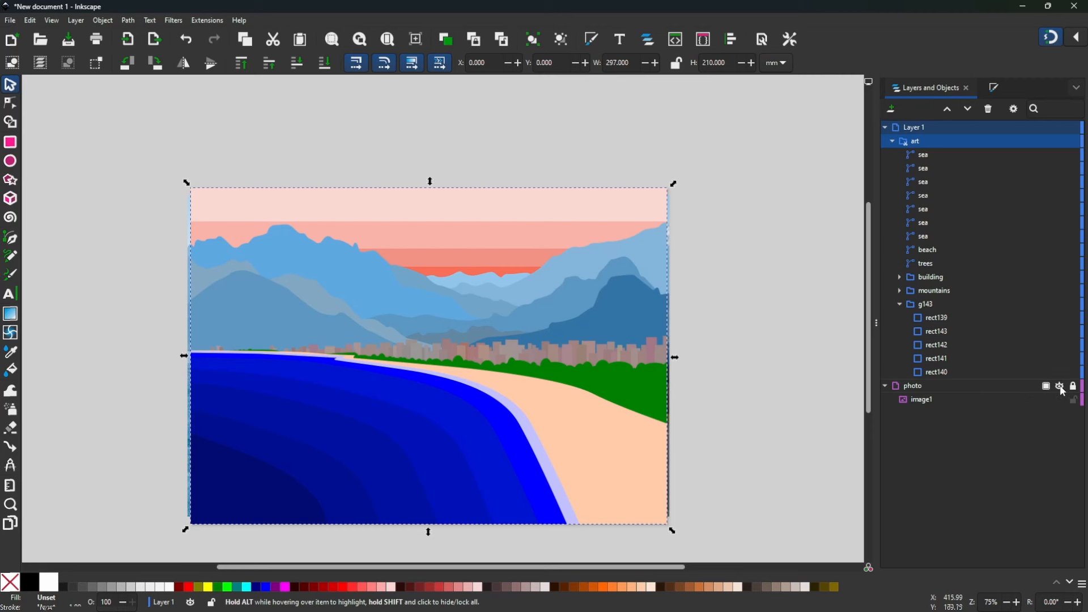
click(1061, 388)
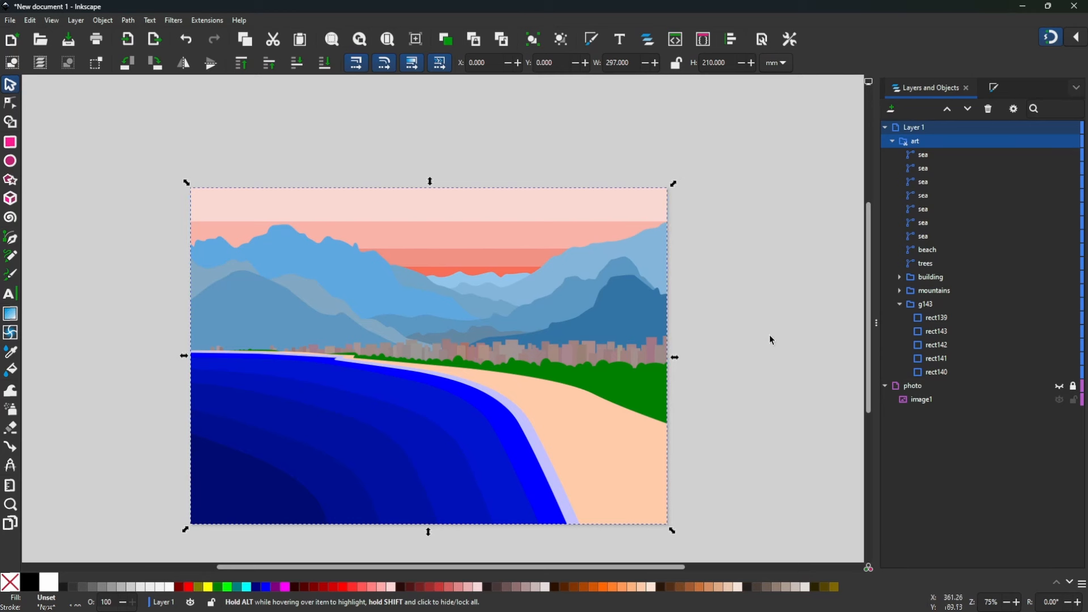
scroll(767, 338, down, 2)
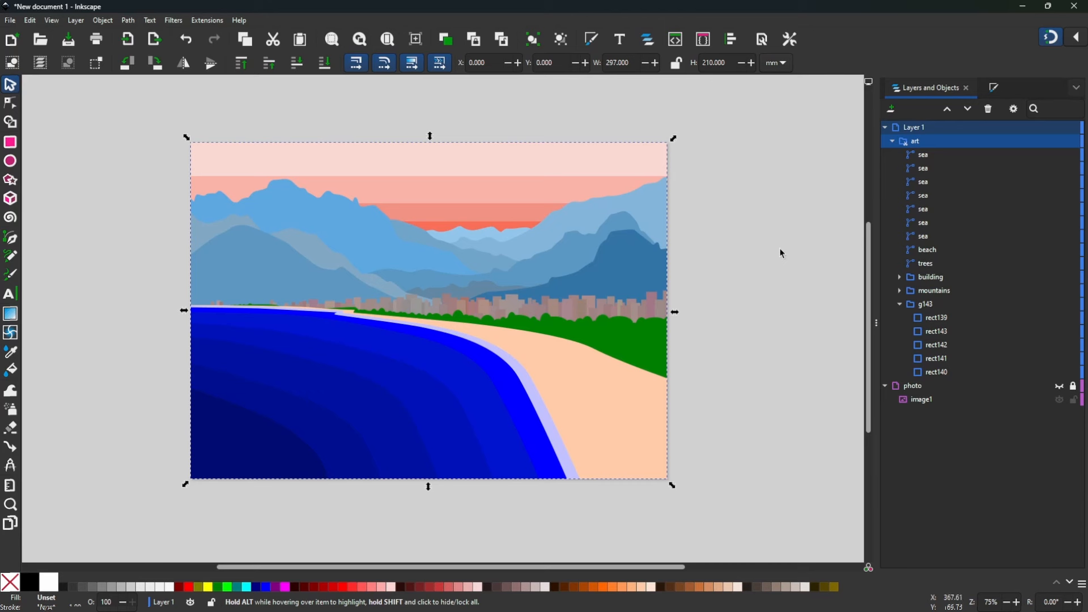
Set the document's desk colour to black with lightness 0 and deselect the artwork
click(763, 39)
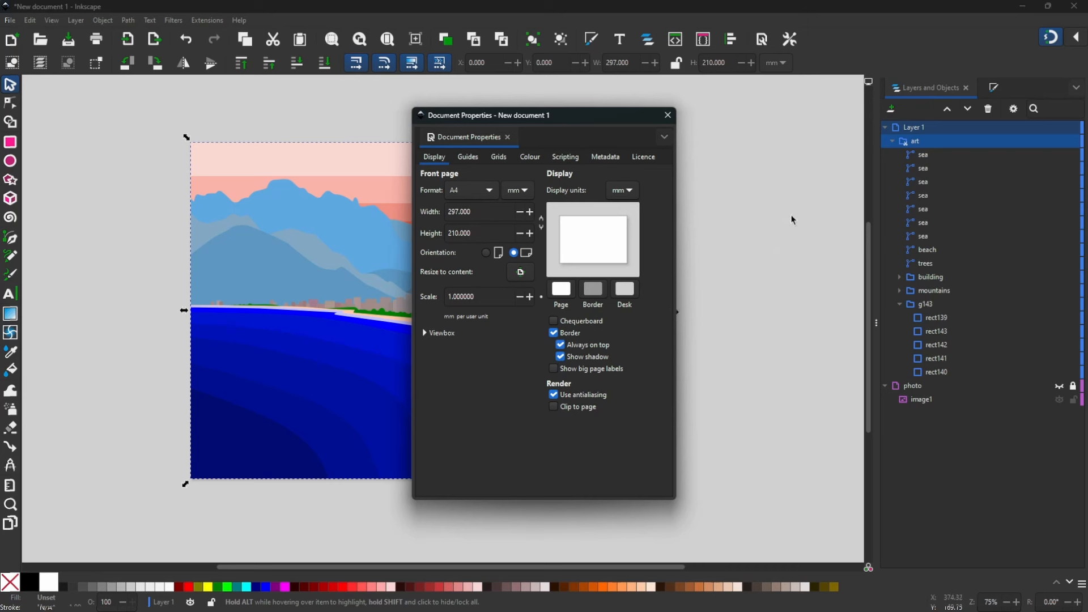
click(627, 292)
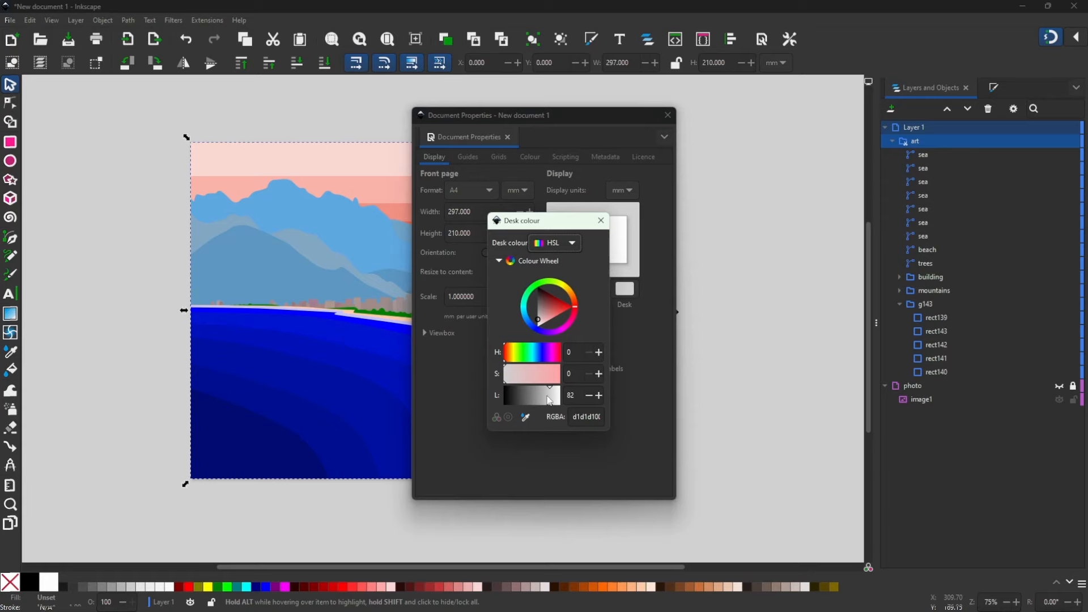
drag(549, 400, 491, 401)
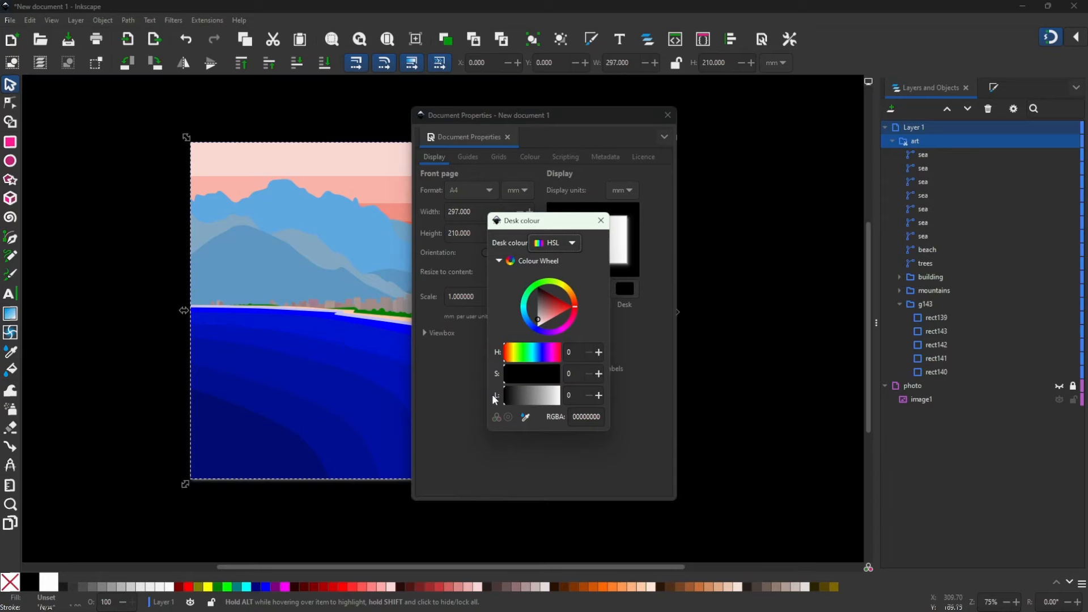
click(668, 116)
click(668, 115)
click(819, 226)
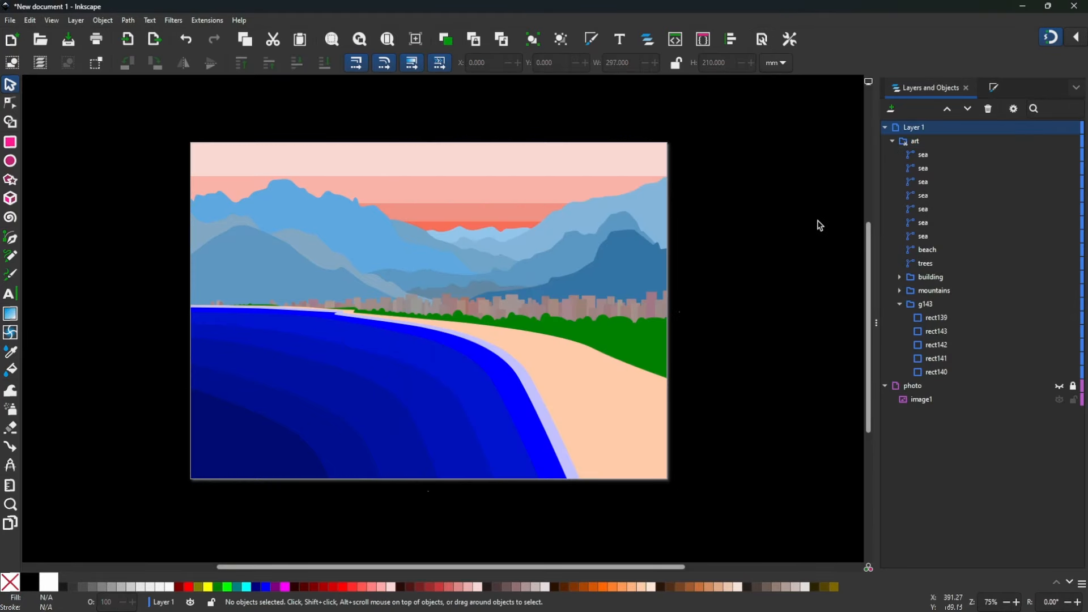